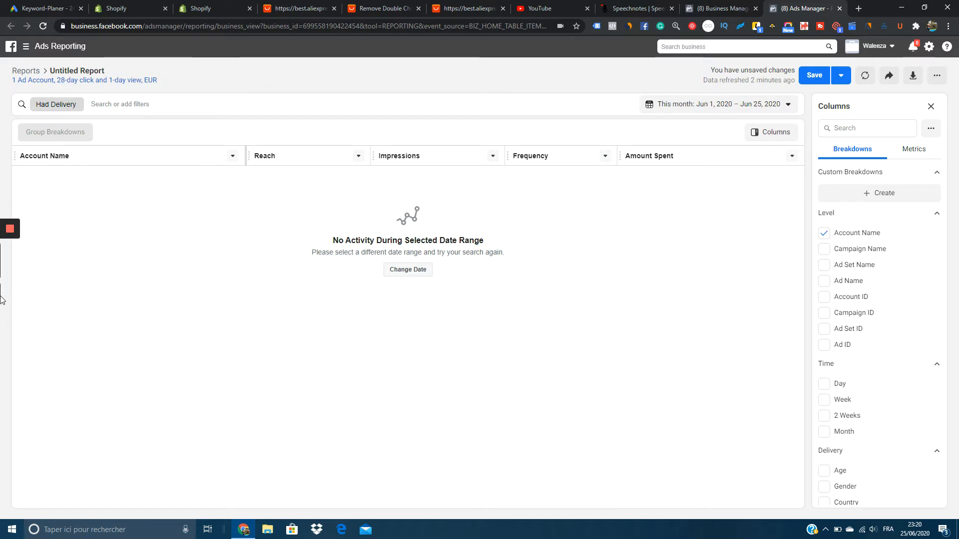
{"action": "left_click", "coordinate": [11, 293]}
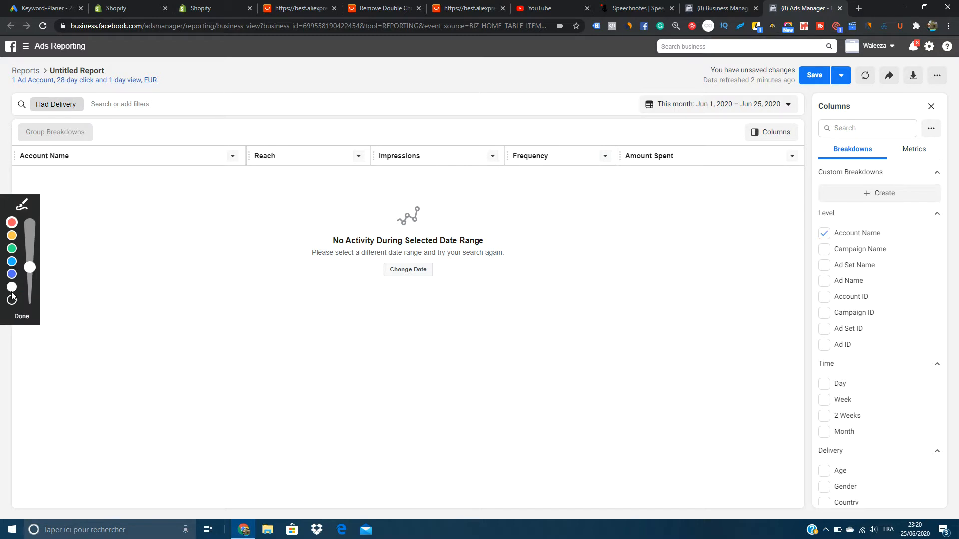
{"action": "left_click_drag", "start_coordinate": [31, 267], "coordinate": [30, 241]}
{"action": "left_click", "coordinate": [12, 222]}
{"action": "mouse_move", "coordinate": [107, 218]}
{"action": "left_mouse_down"}
{"action": "mouse_move", "coordinate": [179, 229]}
{"action": "mouse_move", "coordinate": [170, 248]}
{"action": "left_mouse_up"}
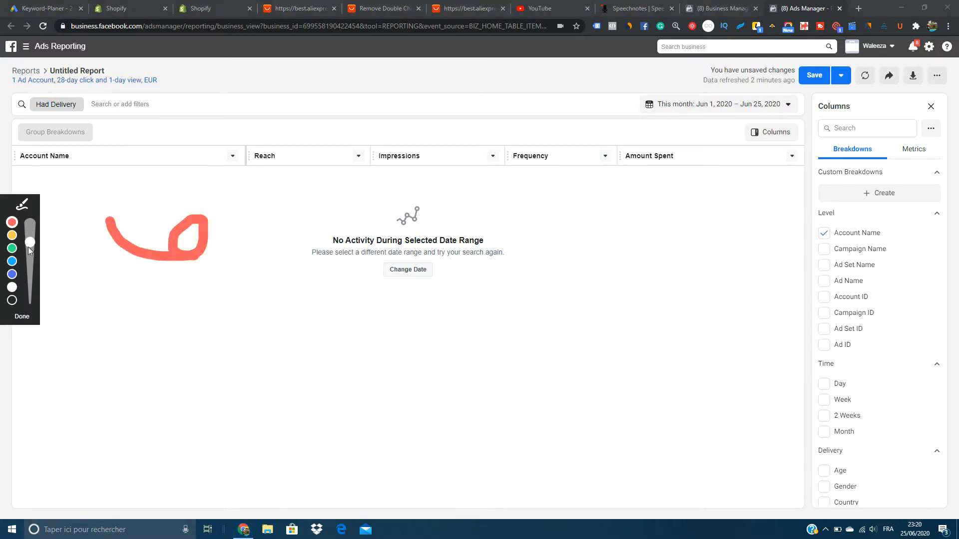
{"action": "left_click_drag", "start_coordinate": [30, 243], "coordinate": [30, 285]}
{"action": "mouse_move", "coordinate": [95, 192]}
{"action": "left_mouse_down"}
{"action": "mouse_move", "coordinate": [203, 225]}
{"action": "mouse_move", "coordinate": [190, 199]}
{"action": "mouse_move", "coordinate": [257, 242]}
{"action": "mouse_move", "coordinate": [257, 229]}
{"action": "left_mouse_up"}
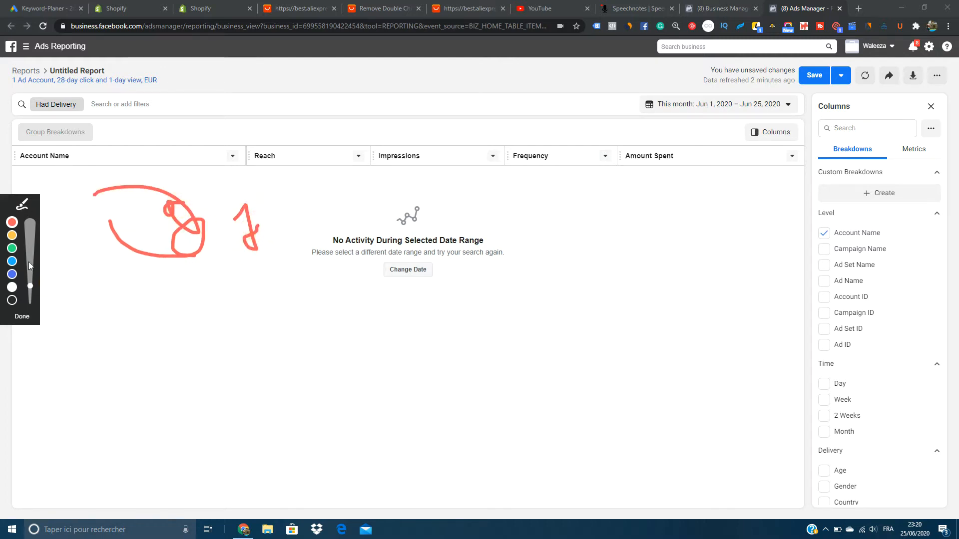
{"action": "left_click", "coordinate": [22, 316]}
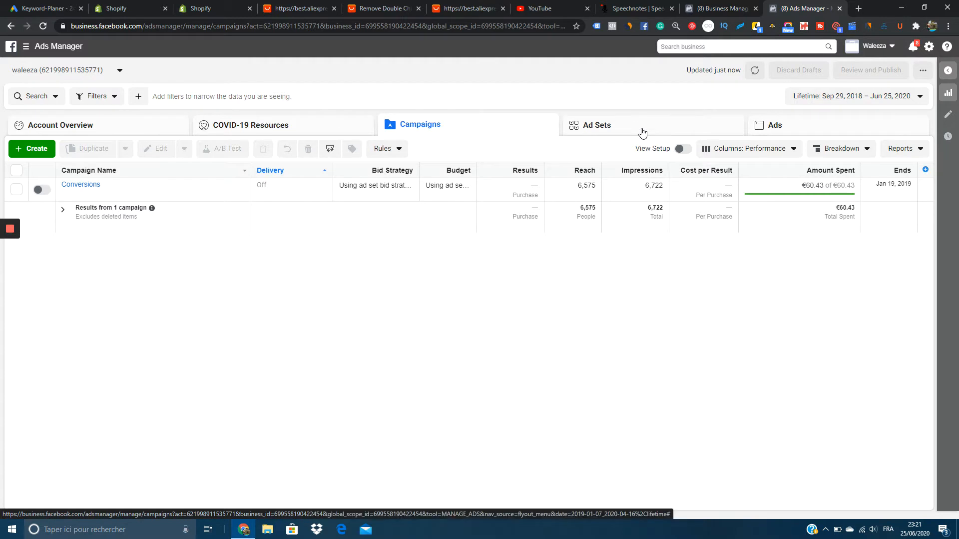
Check the Pages, Business and All notifications, and view the list of available ad accounts.
{"action": "left_click", "coordinate": [913, 48]}
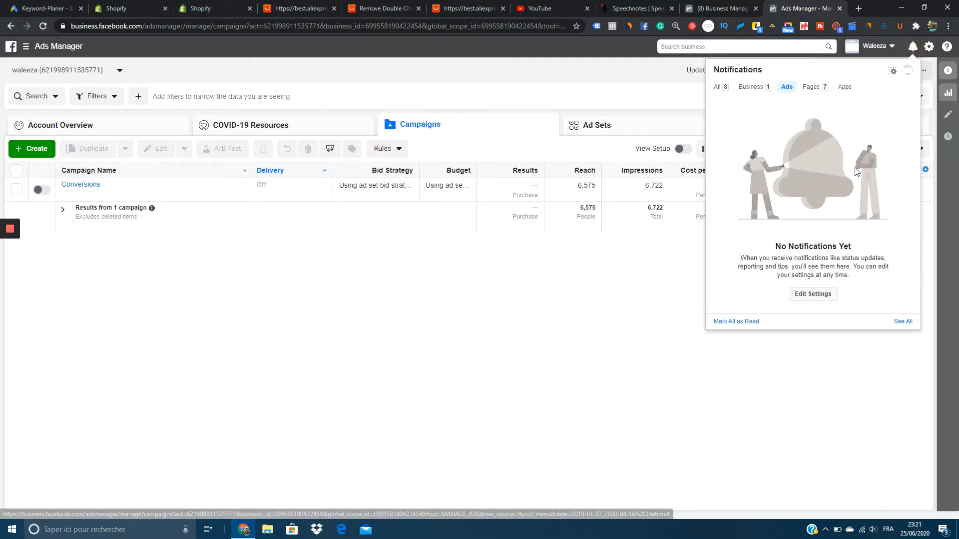
{"action": "left_click", "coordinate": [811, 87]}
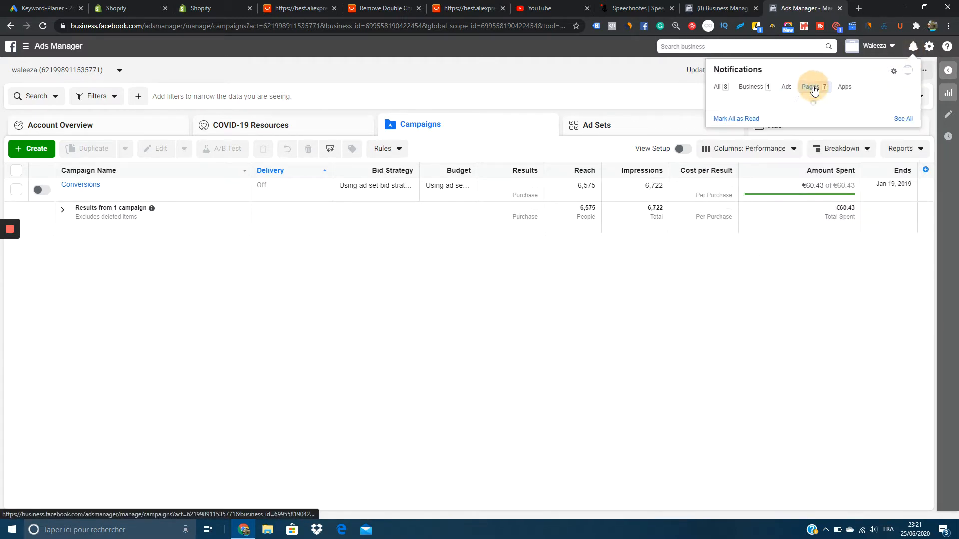
{"action": "left_click", "coordinate": [761, 89]}
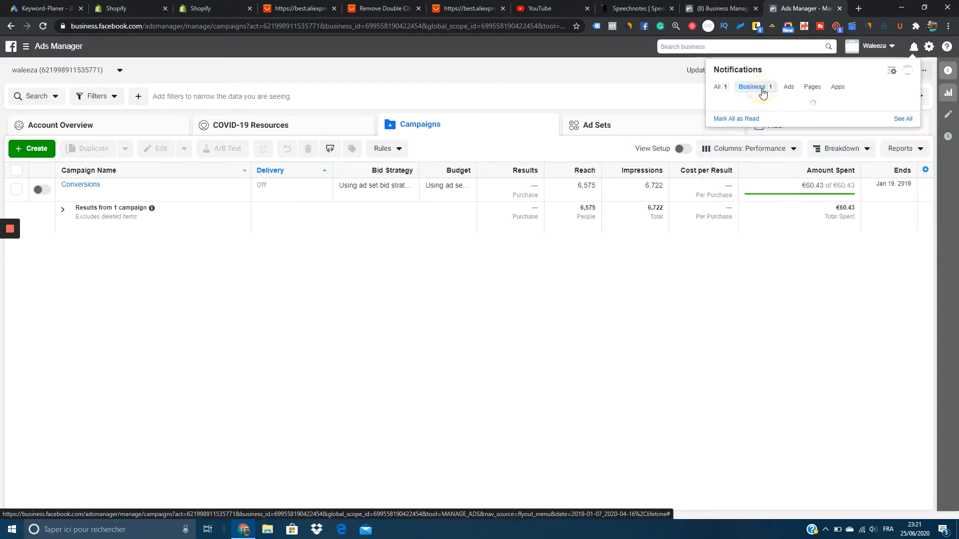
{"action": "left_click", "coordinate": [726, 88]}
{"action": "left_click", "coordinate": [665, 85]}
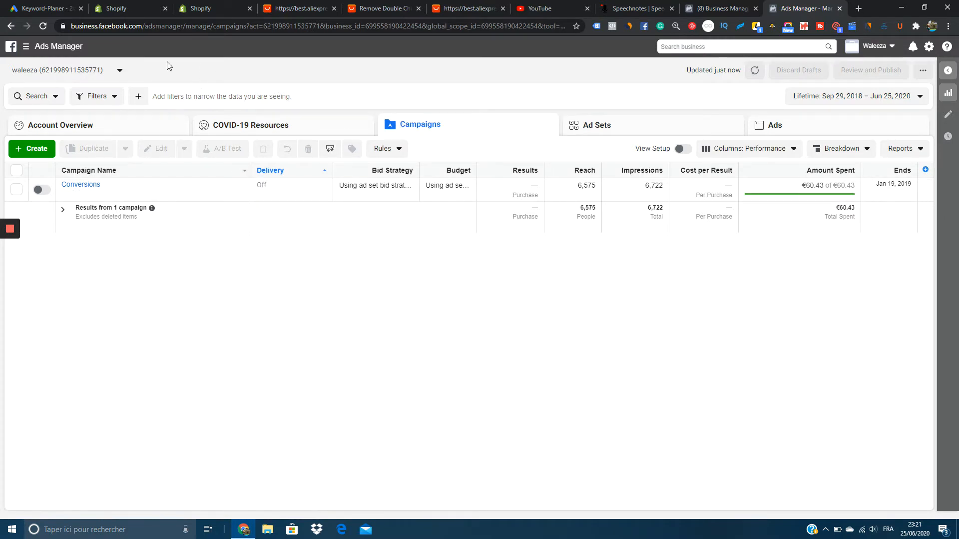
{"action": "left_click", "coordinate": [119, 71]}
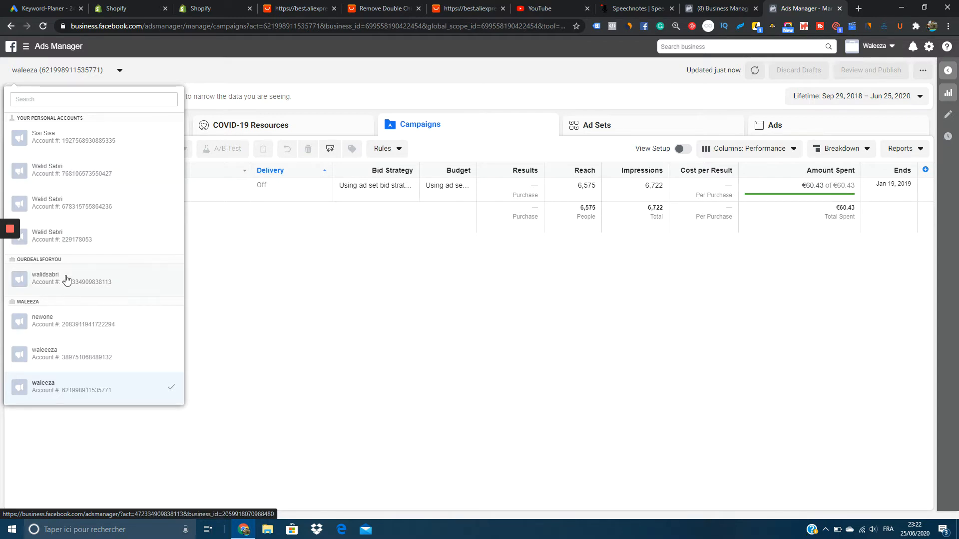
{"action": "left_click", "coordinate": [406, 241]}
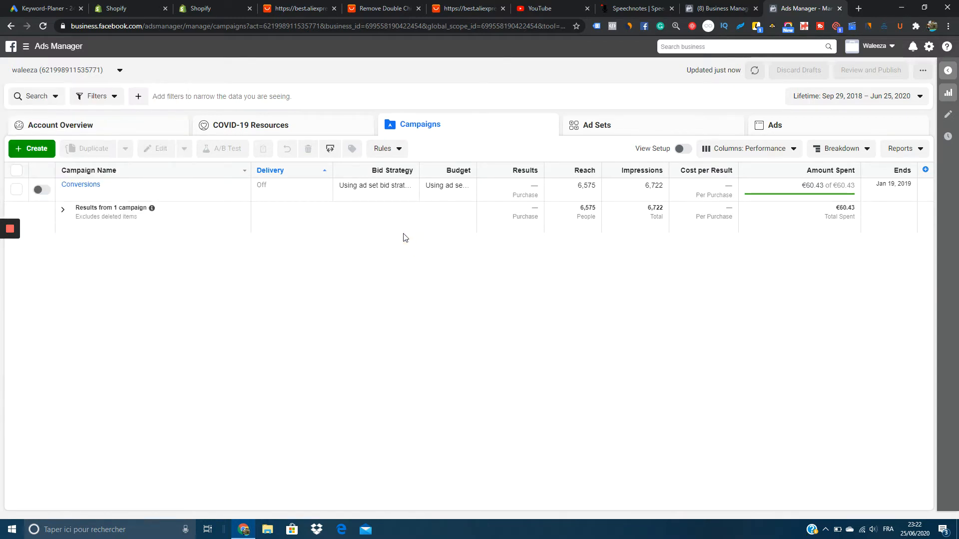
Examine the account overview's objective results and its age, gender, hourly and location charts, plus the COVID-19 resources.
{"action": "left_click", "coordinate": [116, 131]}
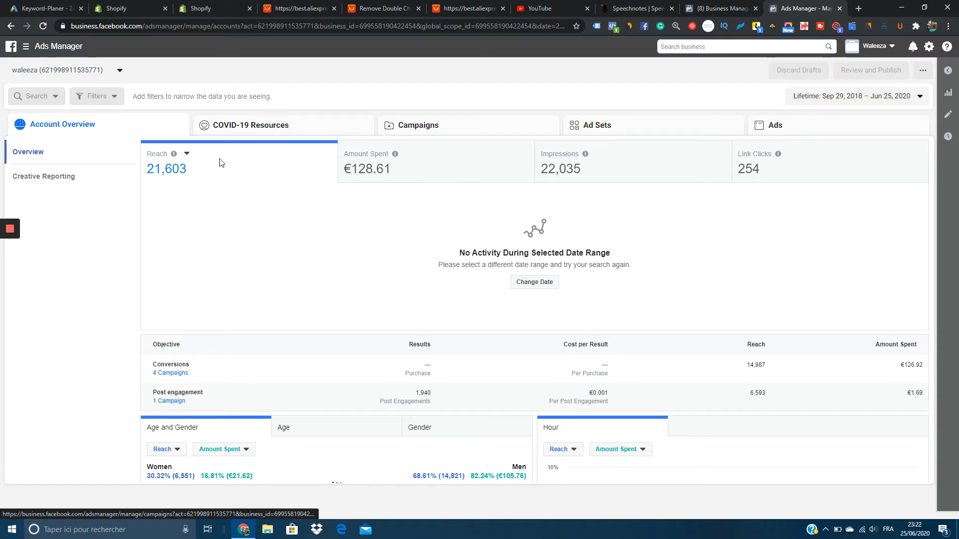
{"action": "scroll", "coordinate": [275, 239], "scroll_direction": "down", "scroll_amount": 3}
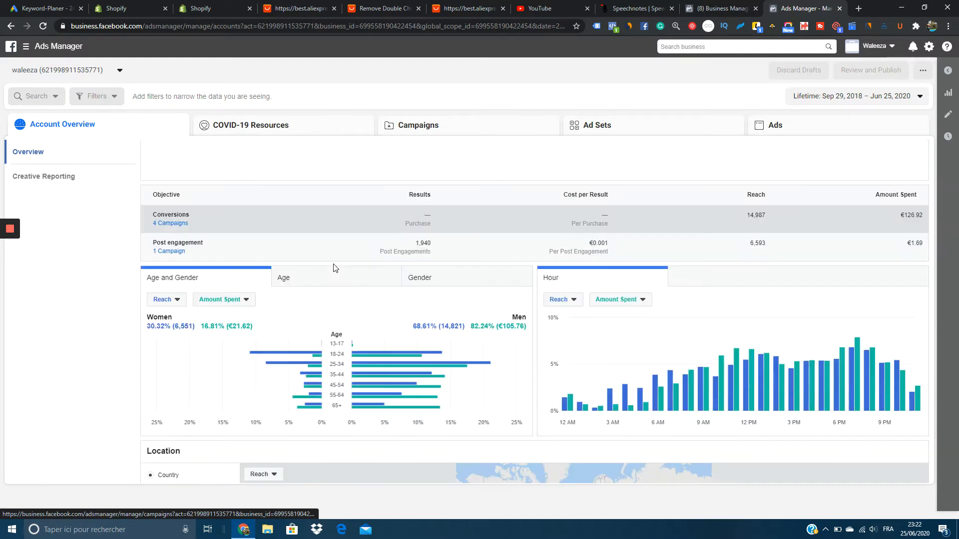
{"action": "scroll", "coordinate": [439, 282], "scroll_direction": "down", "scroll_amount": 4}
{"action": "scroll", "coordinate": [441, 280], "scroll_direction": "up", "scroll_amount": 3}
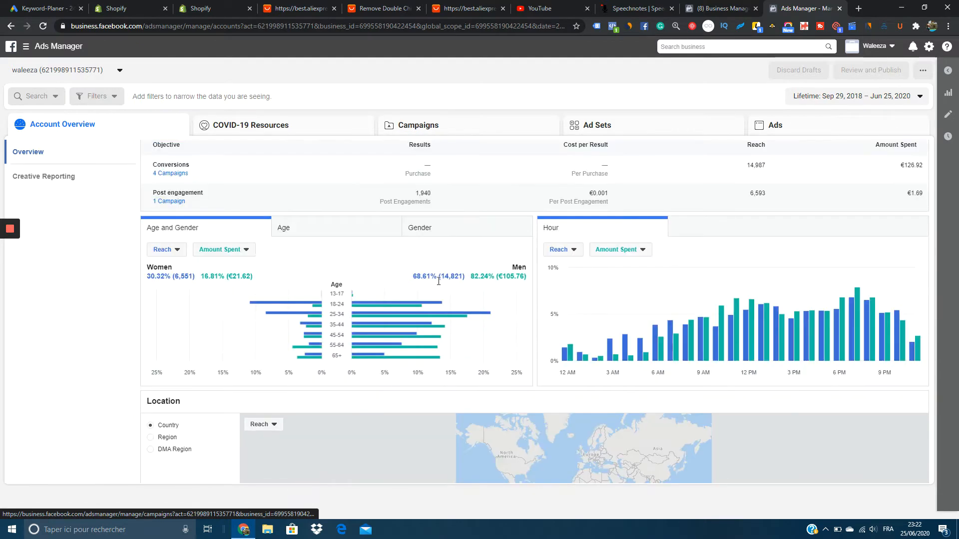
{"action": "scroll", "coordinate": [442, 285], "scroll_direction": "down", "scroll_amount": 2}
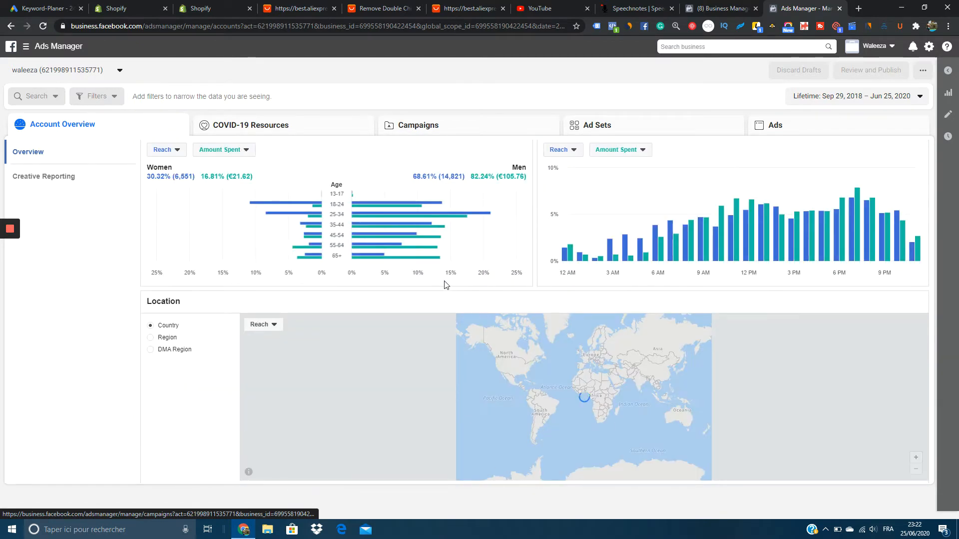
{"action": "scroll", "coordinate": [450, 283], "scroll_direction": "up", "scroll_amount": 1}
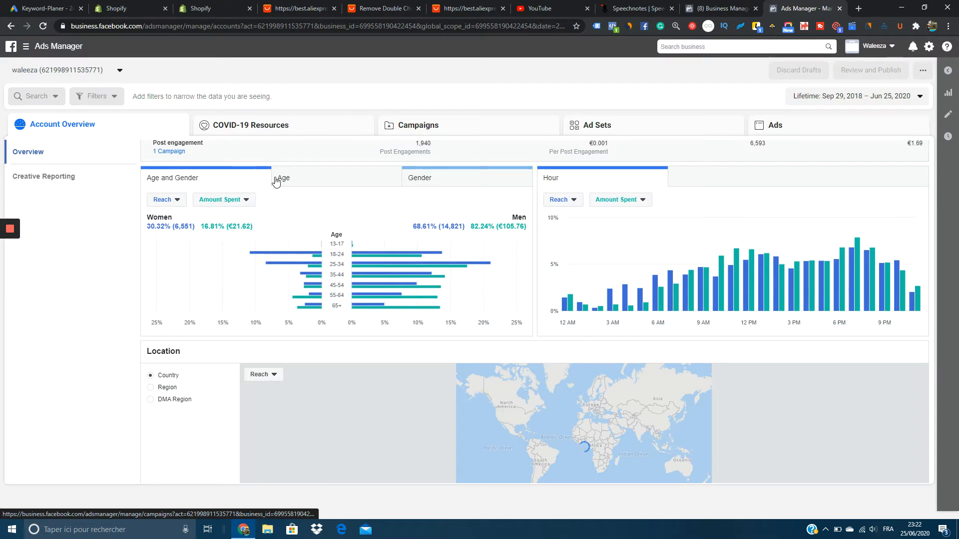
{"action": "left_click", "coordinate": [317, 120]}
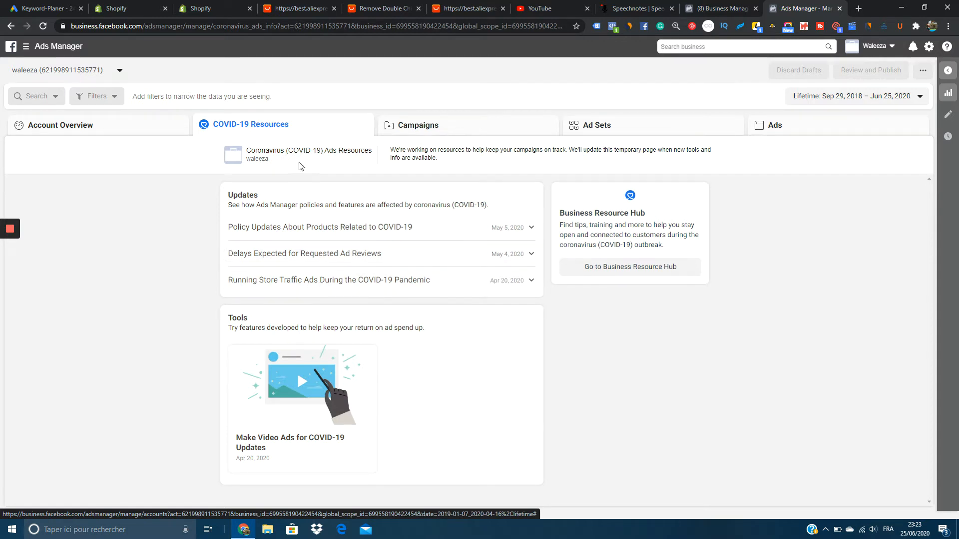
Create a new campaign from the campaigns list with Conversions as its marketing objective.
{"action": "left_click", "coordinate": [419, 131]}
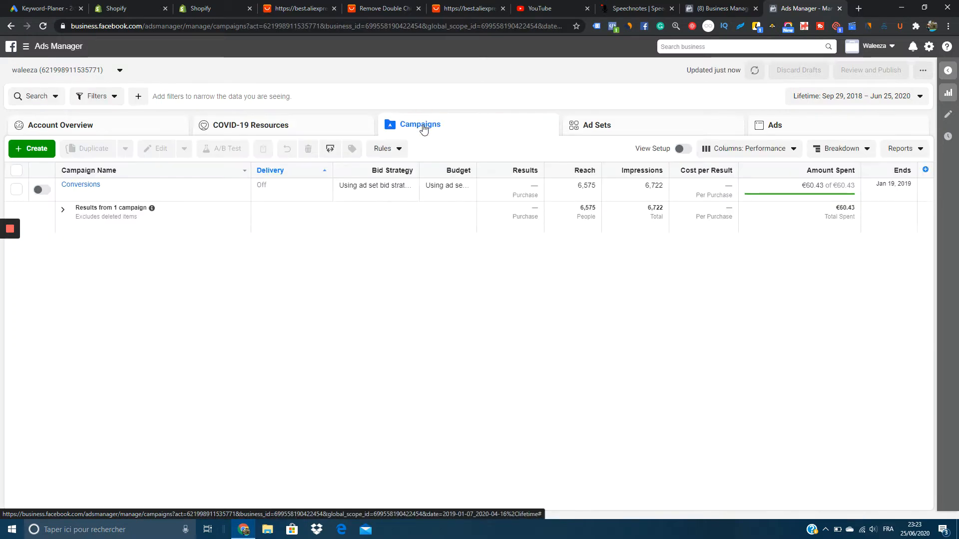
{"action": "left_click", "coordinate": [44, 151]}
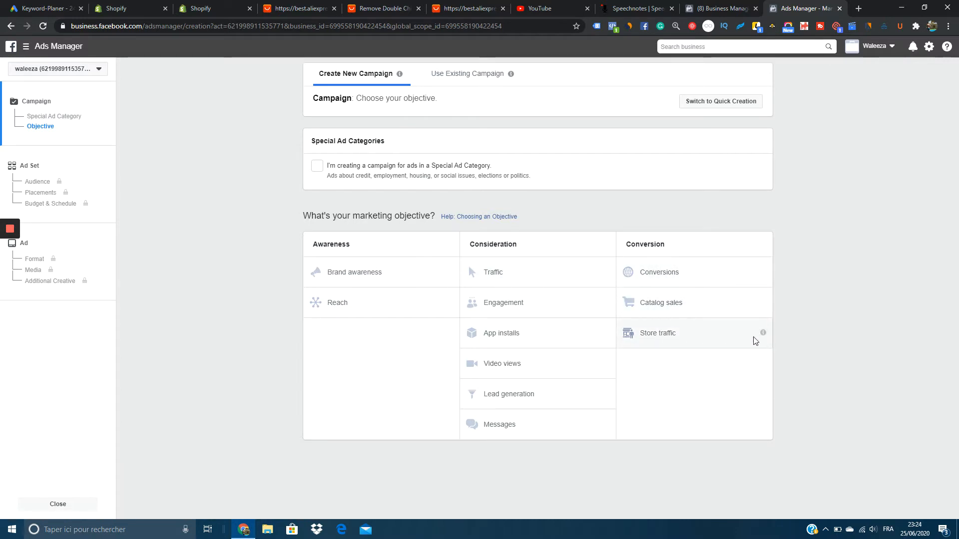
{"action": "mouse_move", "coordinate": [763, 335]}
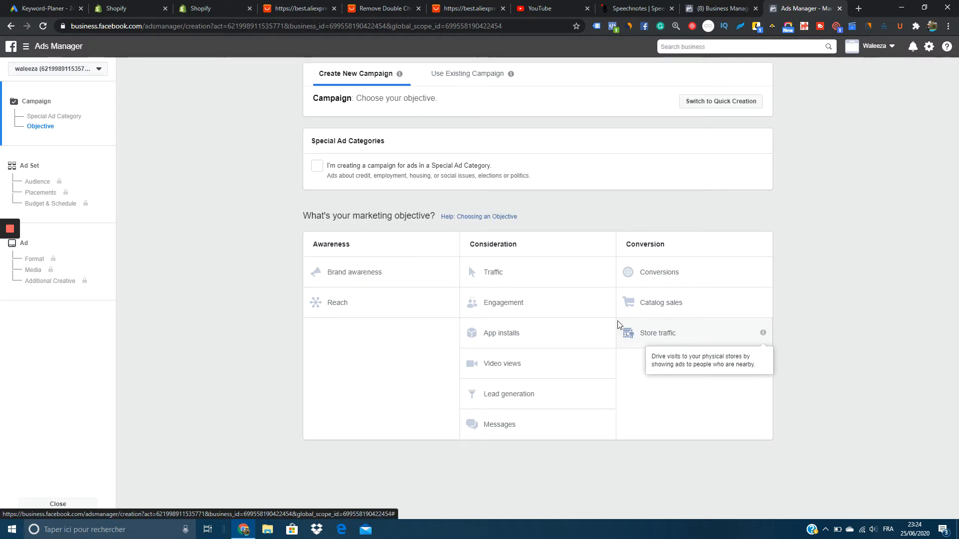
{"action": "mouse_move", "coordinate": [607, 271]}
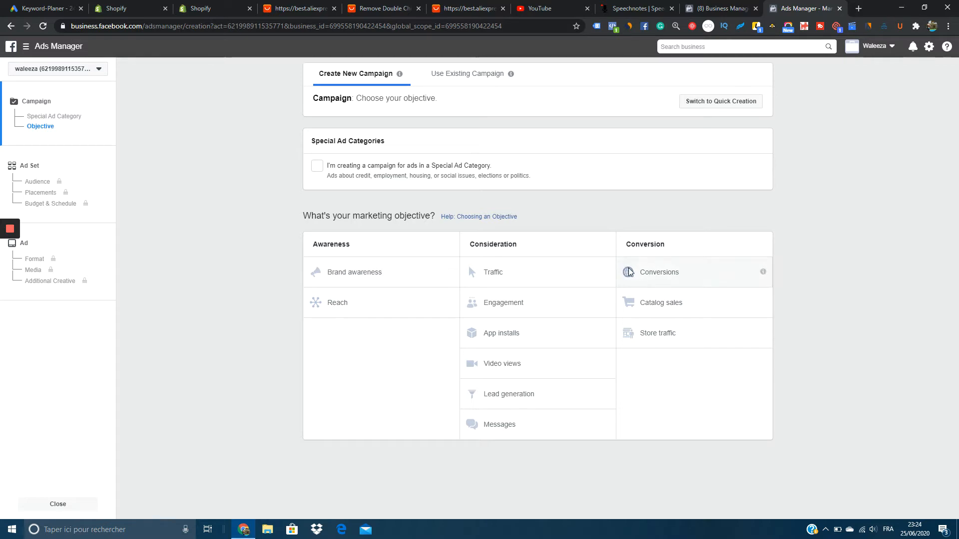
{"action": "left_click", "coordinate": [636, 286]}
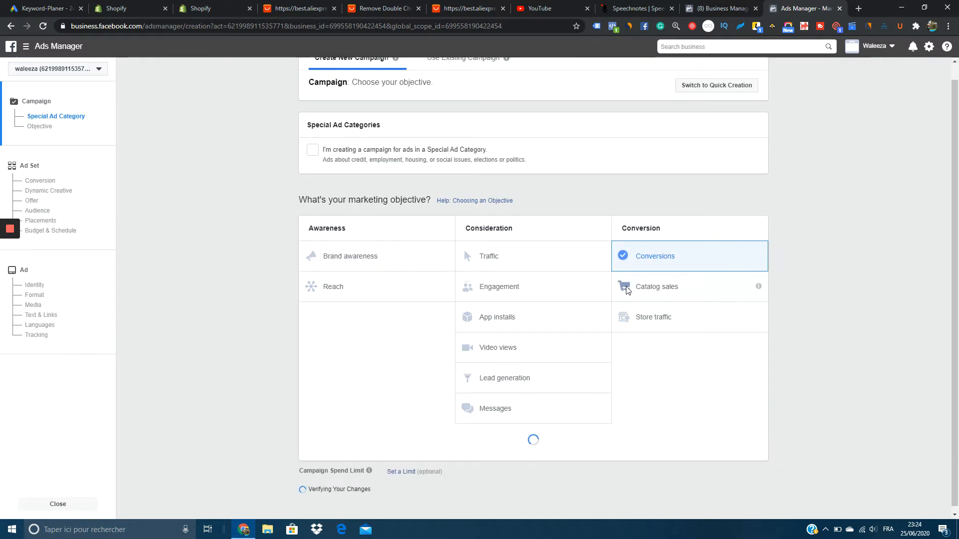
Name the campaign "bag test 1 tof".
{"action": "scroll", "coordinate": [584, 323], "scroll_direction": "down", "scroll_amount": 4}
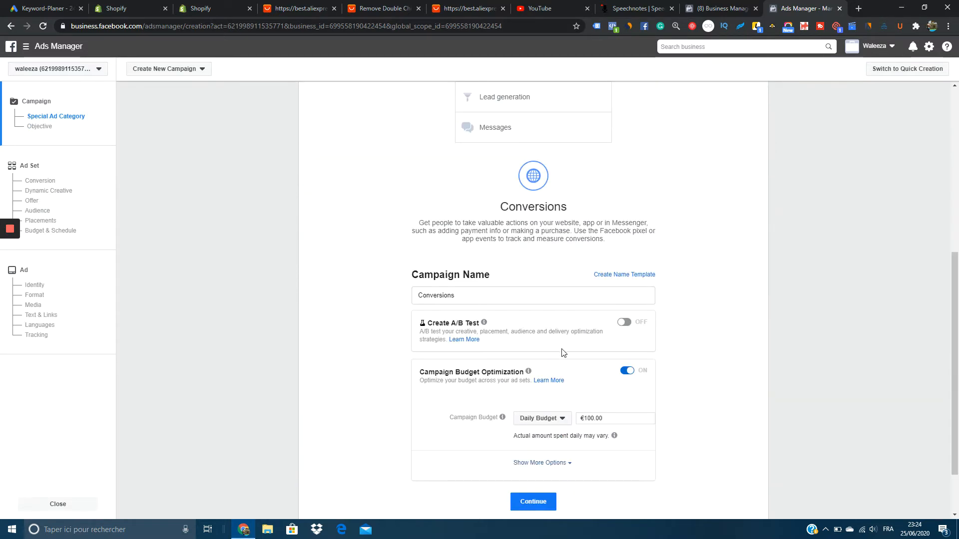
{"action": "left_click_drag", "start_coordinate": [484, 299], "coordinate": [357, 297]}
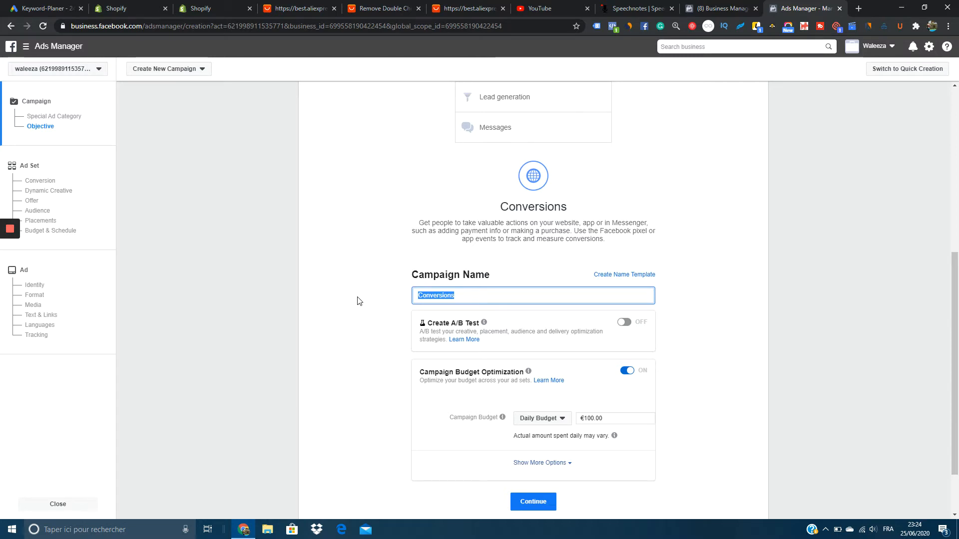
{"action": "type", "text": "bag "}
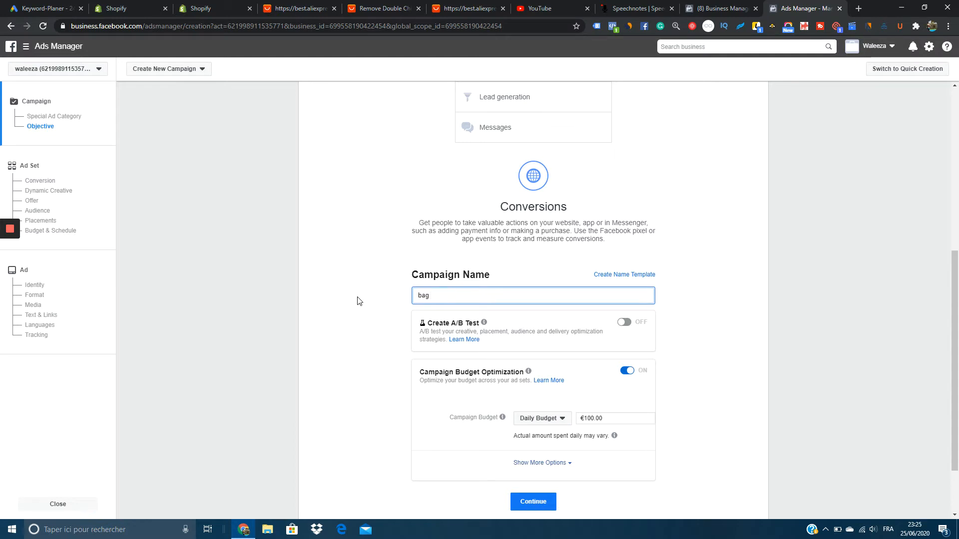
{"action": "type", "text": "test 1 to"}
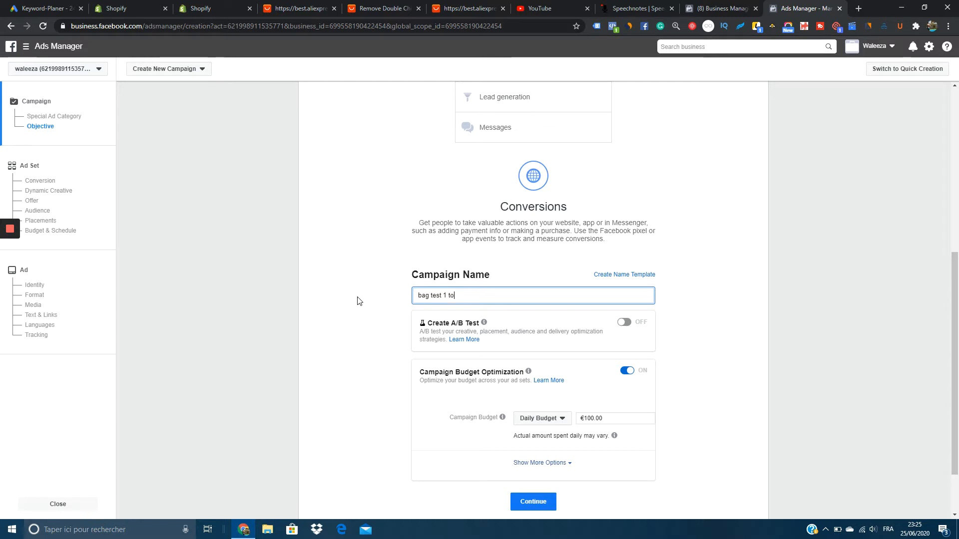
{"action": "type", "text": "f"}
Turn off Campaign Budget Optimization and continue to the ad set settings.
{"action": "scroll", "coordinate": [535, 331], "scroll_direction": "down", "scroll_amount": 1}
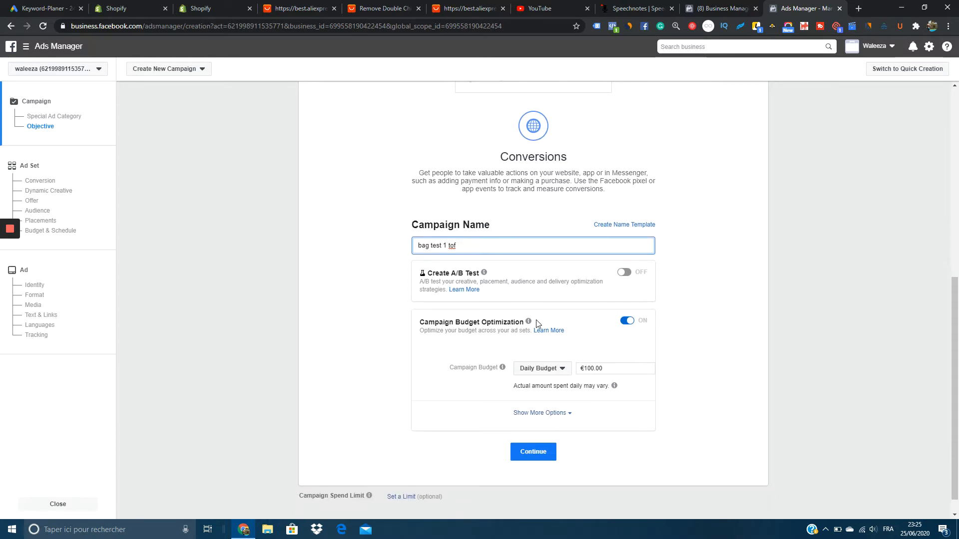
{"action": "mouse_move", "coordinate": [531, 322]}
{"action": "left_click", "coordinate": [627, 322]}
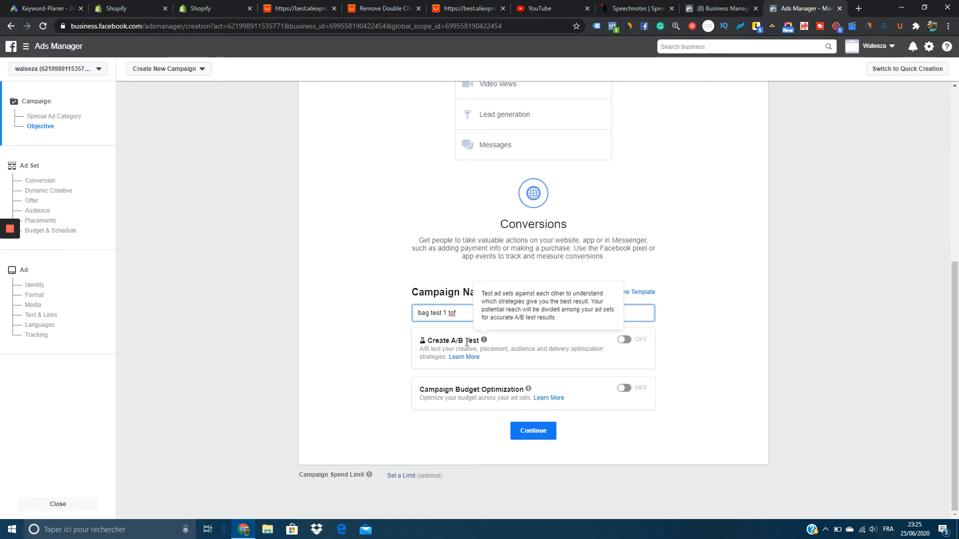
{"action": "left_click", "coordinate": [537, 433]}
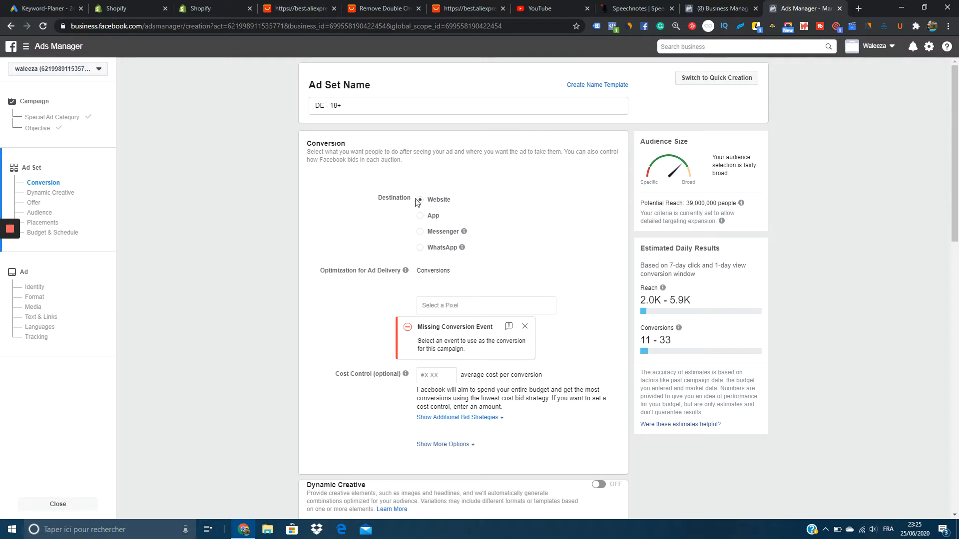
Try to search the ad set's pixel selection for "purcha", dismiss the missing conversion event notice, and clear the search text.
{"action": "mouse_move", "coordinate": [462, 247]}
{"action": "scroll", "coordinate": [467, 260], "scroll_direction": "down", "scroll_amount": 1}
{"action": "scroll", "coordinate": [468, 270], "scroll_direction": "down", "scroll_amount": 1}
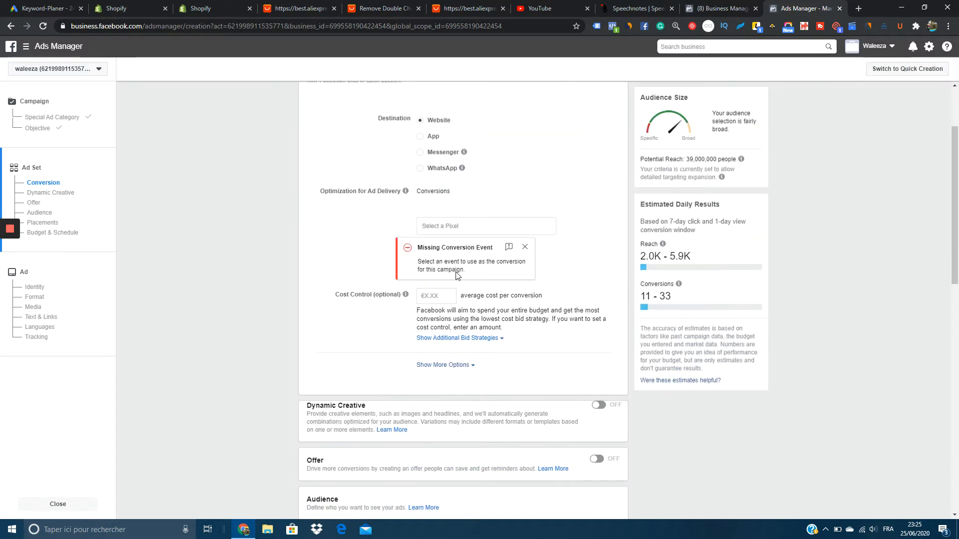
{"action": "left_click", "coordinate": [467, 229]}
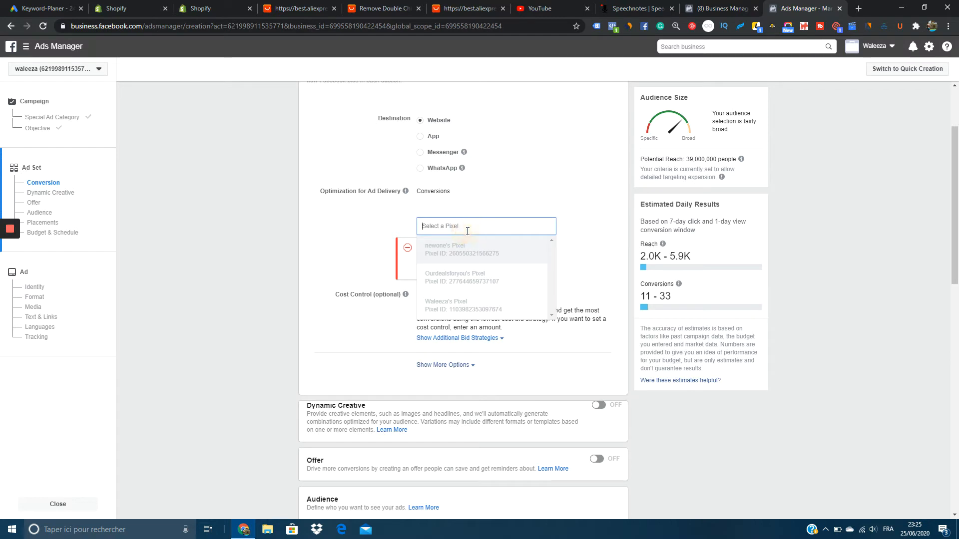
{"action": "type", "text": "pu"}
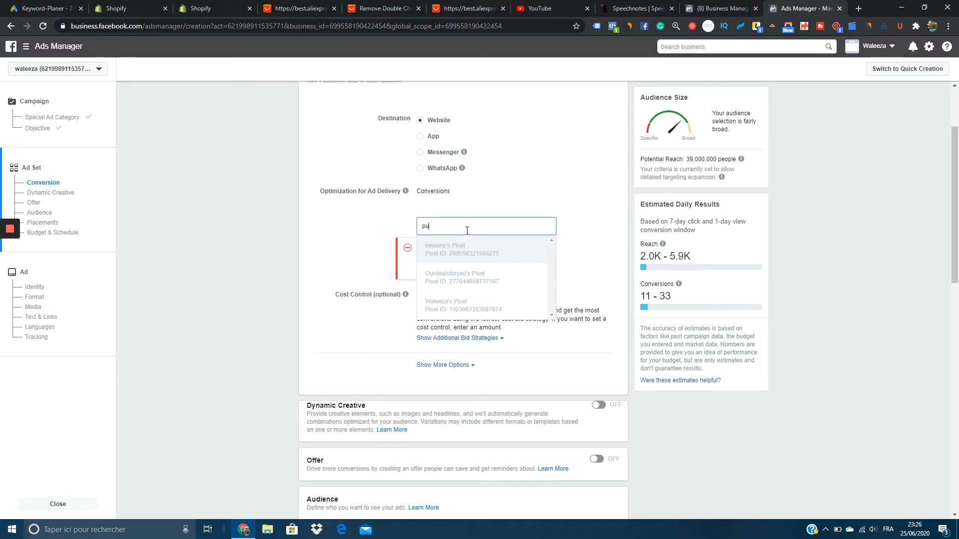
{"action": "type", "text": "rch"}
{"action": "left_click", "coordinate": [524, 247]}
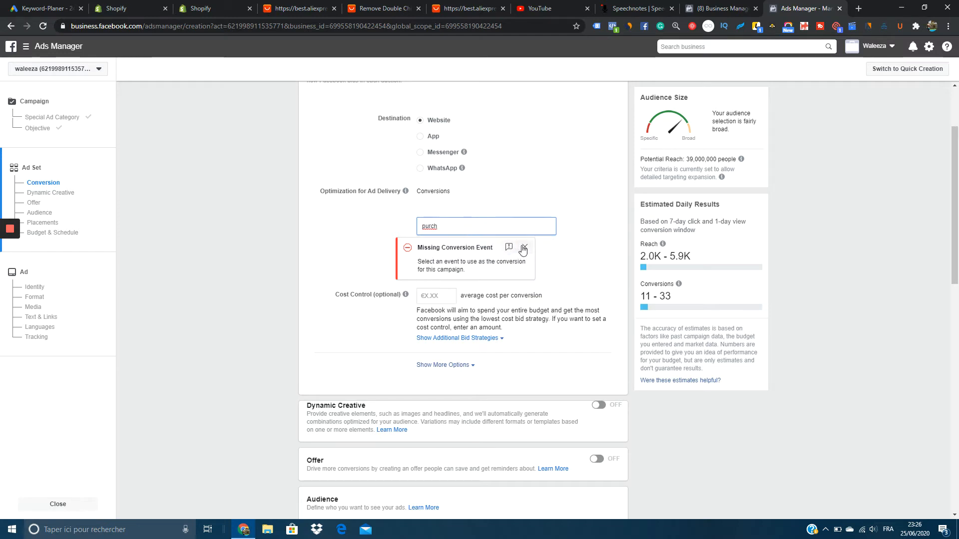
{"action": "double_click", "coordinate": [482, 229]}
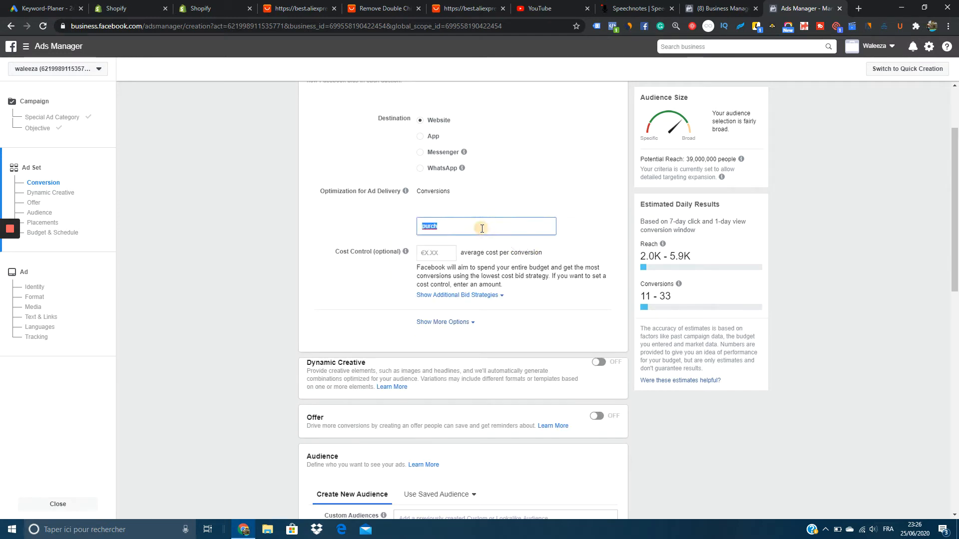
{"action": "left_click", "coordinate": [479, 229]}
{"action": "type", "text": "a"}
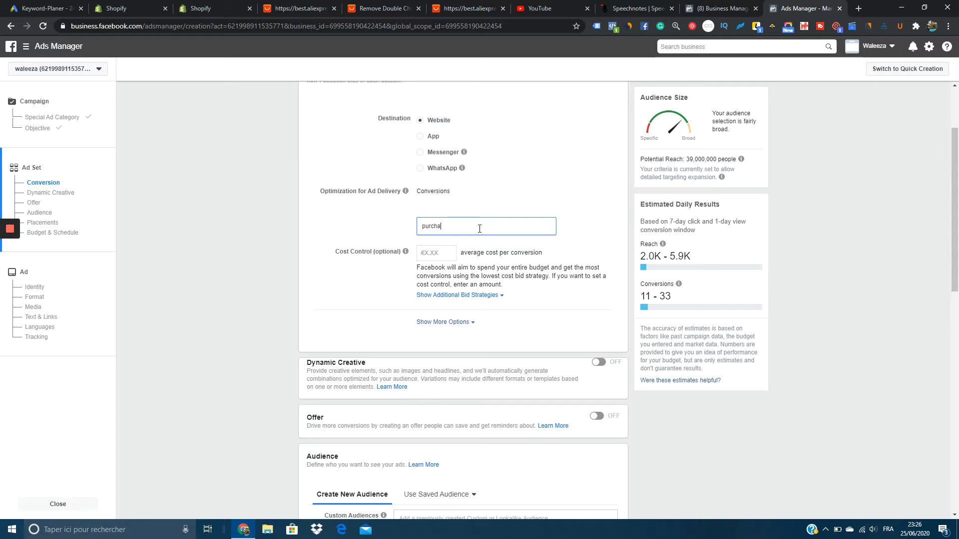
{"action": "key", "text": "BackSpace"}
{"action": "key", "text": "BackSpace"}
{"action": "key", "text": "BackSpace"}
{"action": "key", "text": "BackSpace"}
{"action": "key", "text": "BackSpace"}
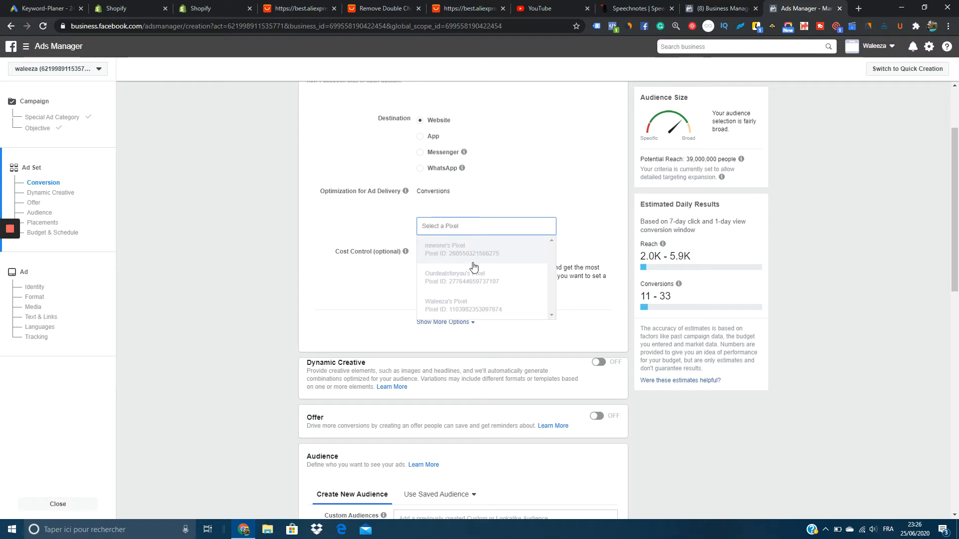
{"action": "left_click", "coordinate": [488, 265]}
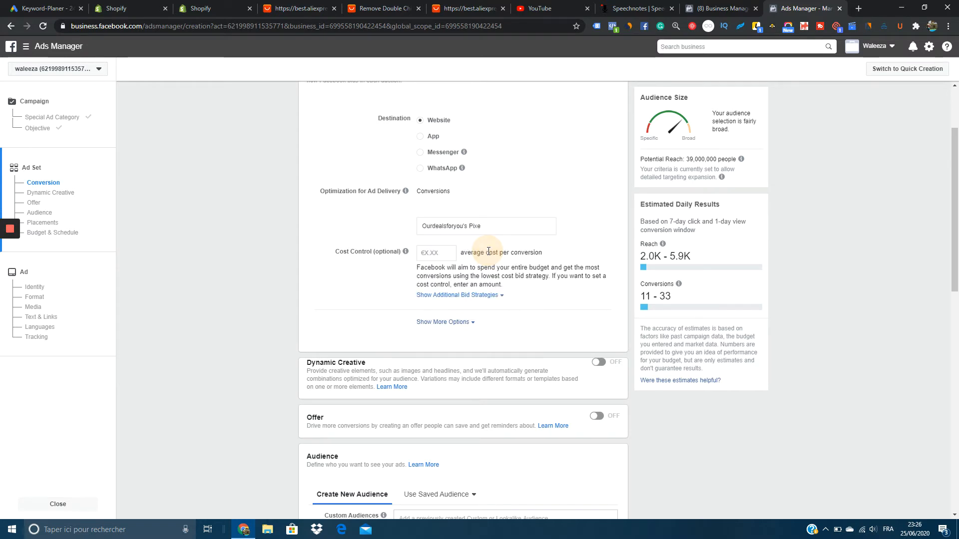
{"action": "left_click", "coordinate": [491, 228]}
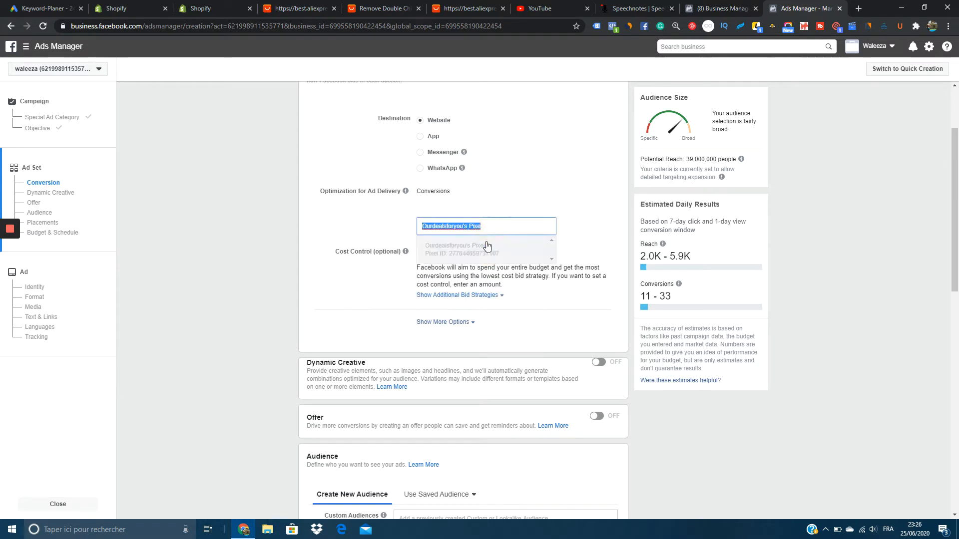
{"action": "left_click", "coordinate": [566, 154]}
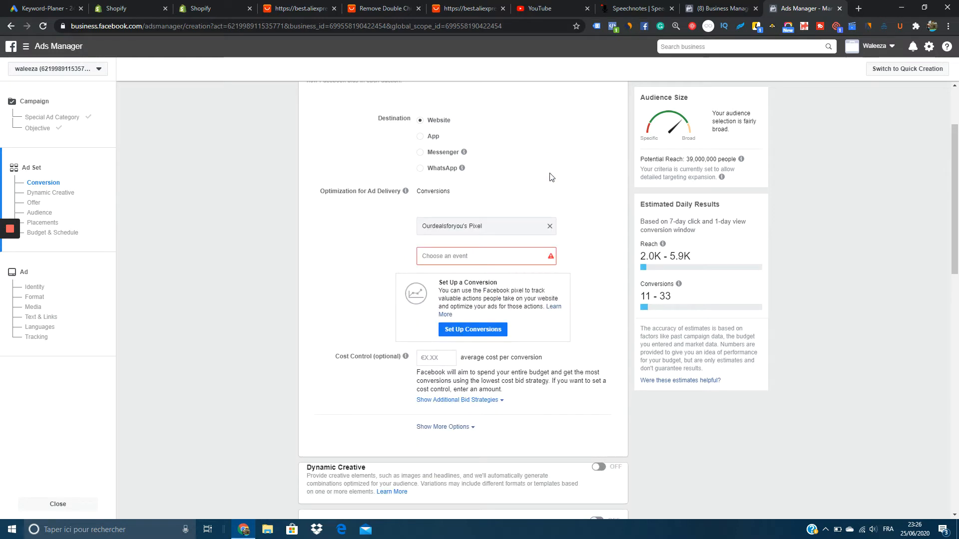
{"action": "left_click", "coordinate": [500, 259]}
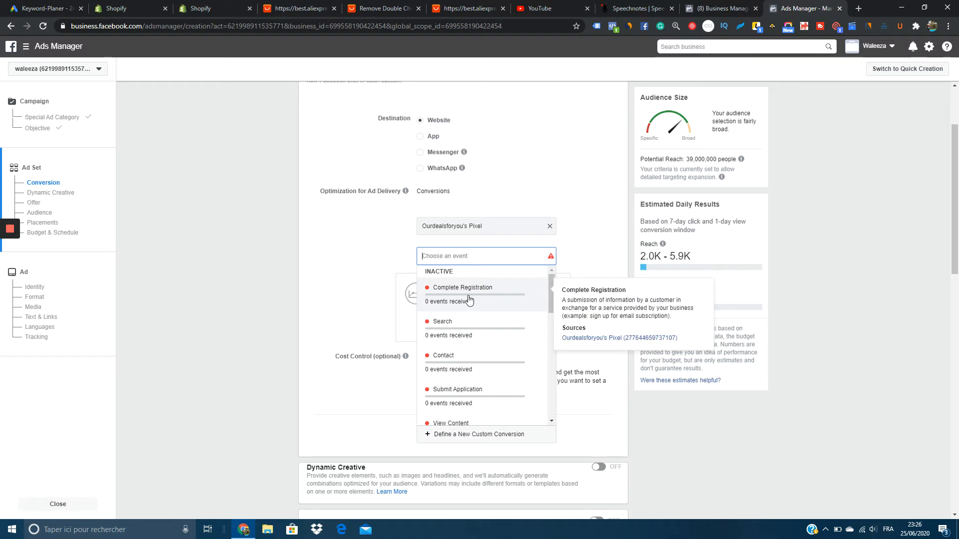
{"action": "scroll", "coordinate": [467, 315], "scroll_direction": "down", "scroll_amount": 3}
{"action": "scroll", "coordinate": [467, 317], "scroll_direction": "down", "scroll_amount": 5}
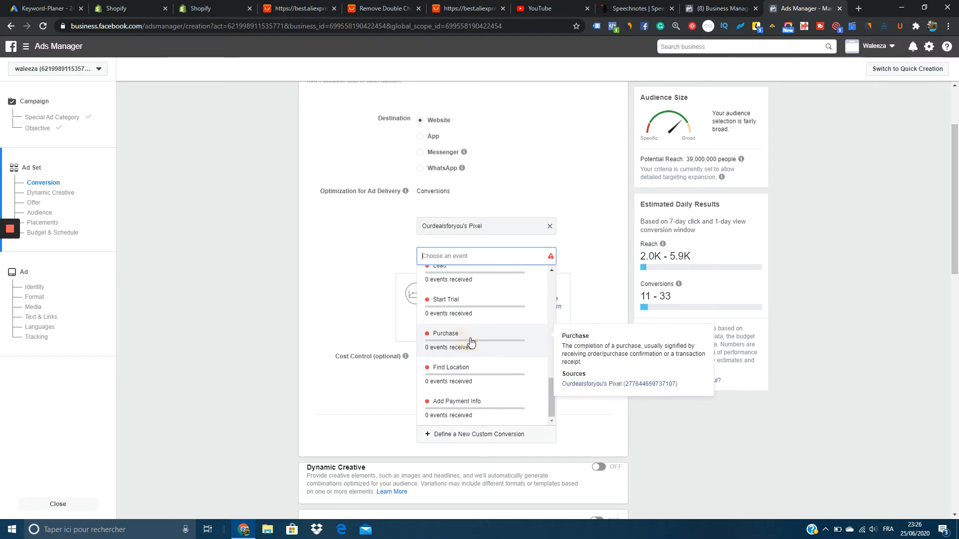
{"action": "left_click", "coordinate": [470, 339]}
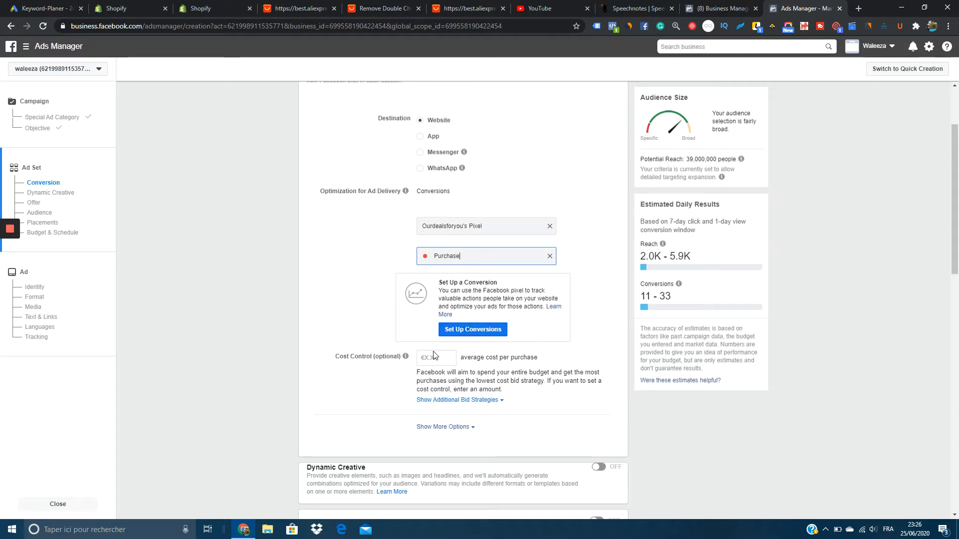
Look through the previously created custom audiences available in the ad set's Audience section, without choosing one.
{"action": "scroll", "coordinate": [553, 363], "scroll_direction": "down", "scroll_amount": 2}
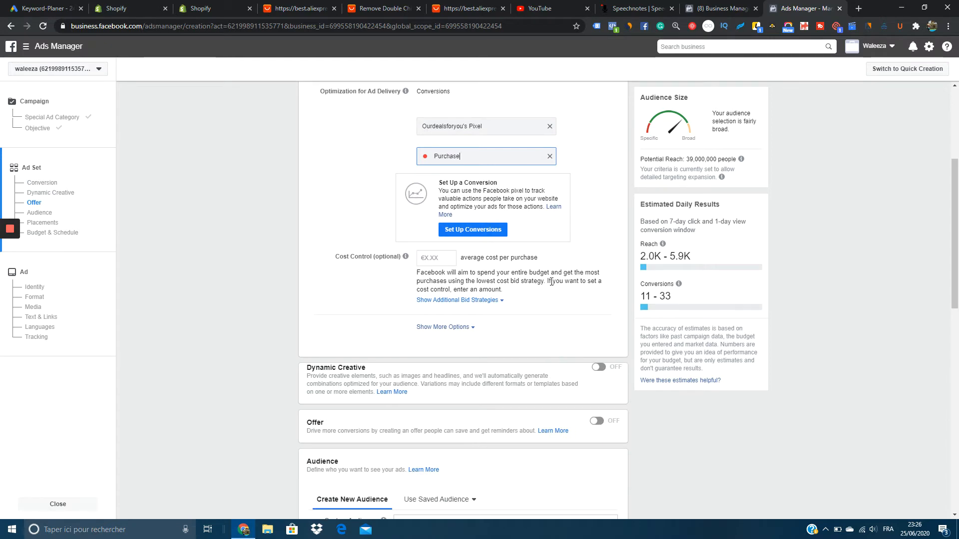
{"action": "scroll", "coordinate": [533, 281], "scroll_direction": "down", "scroll_amount": 3}
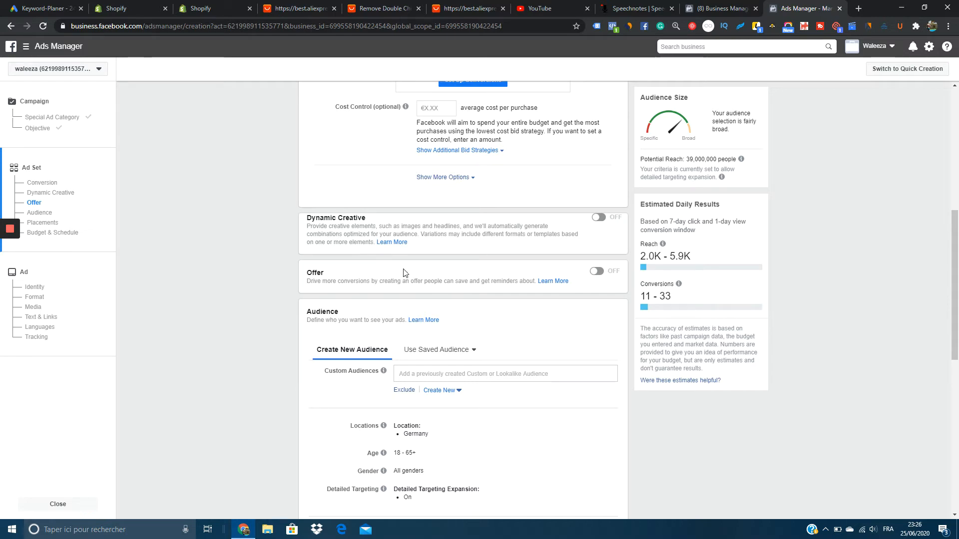
{"action": "scroll", "coordinate": [614, 270], "scroll_direction": "down", "scroll_amount": 3}
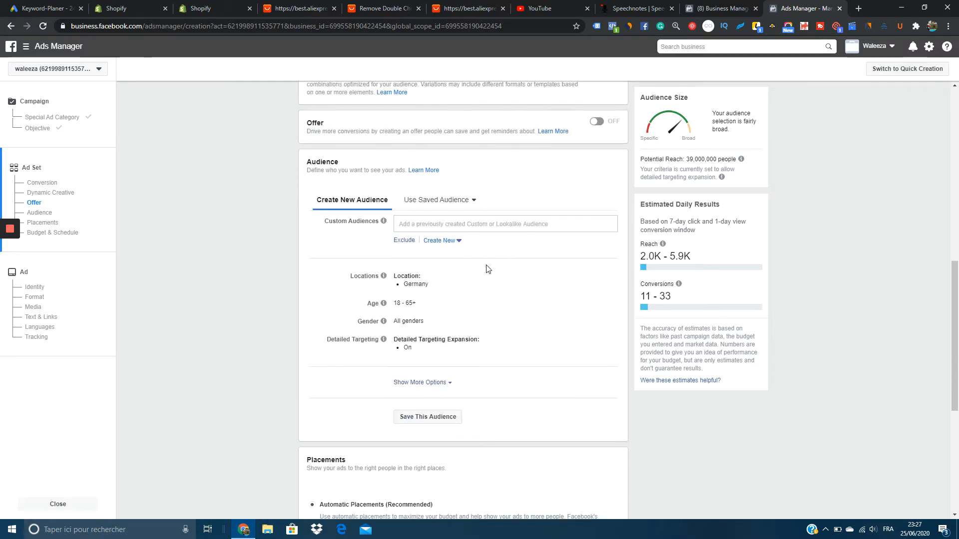
{"action": "left_click", "coordinate": [419, 223]}
{"action": "left_click", "coordinate": [289, 234]}
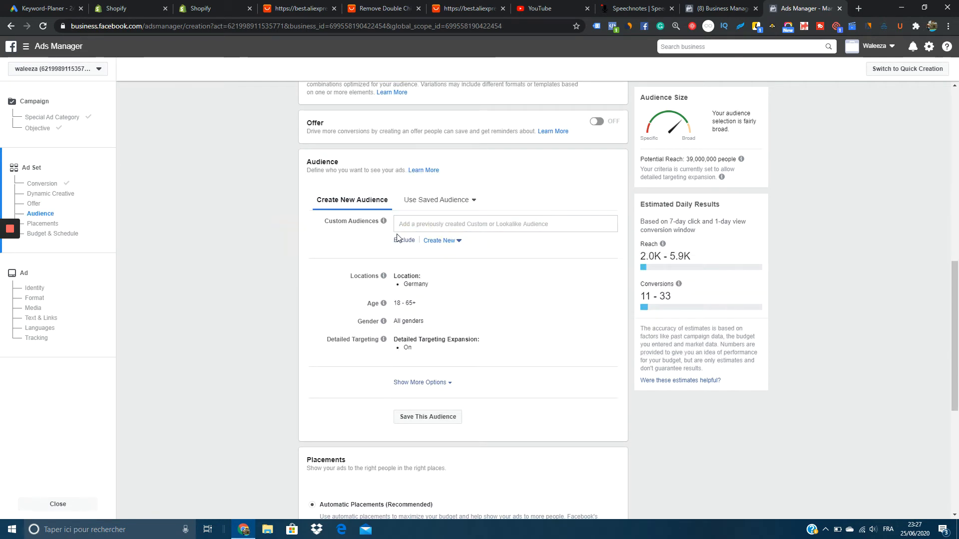
{"action": "left_click", "coordinate": [449, 224]}
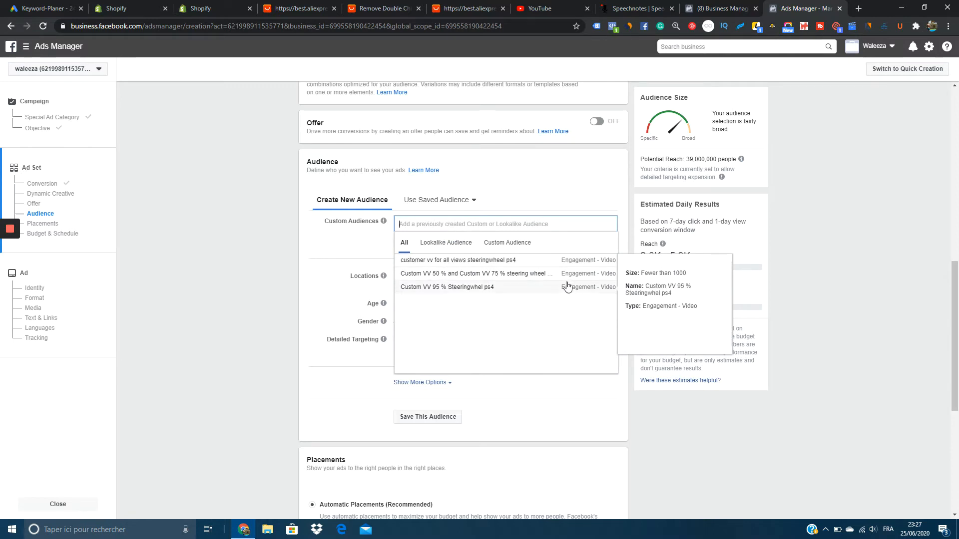
{"action": "left_click", "coordinate": [273, 262]}
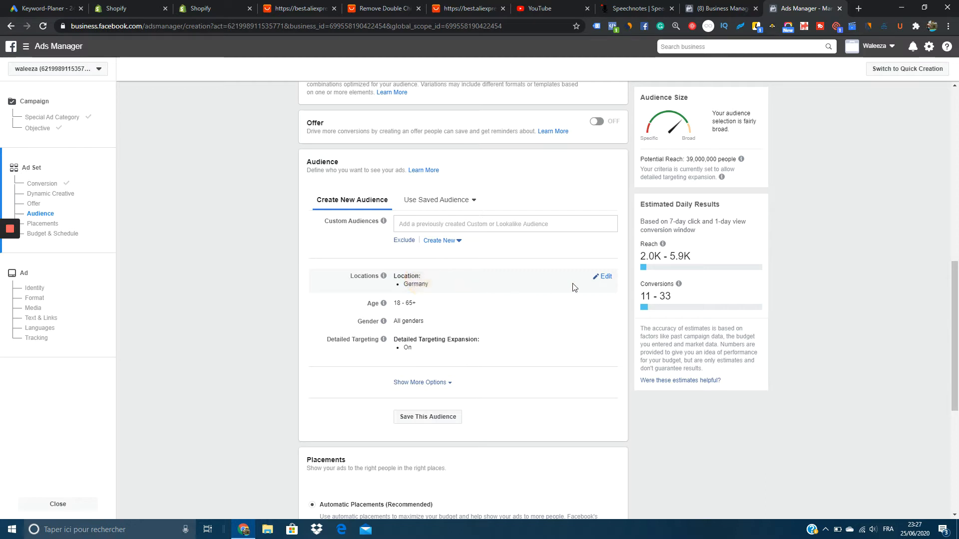
Edit the audience's locations to include the United Kingdom and Canada.
{"action": "left_click", "coordinate": [604, 277]}
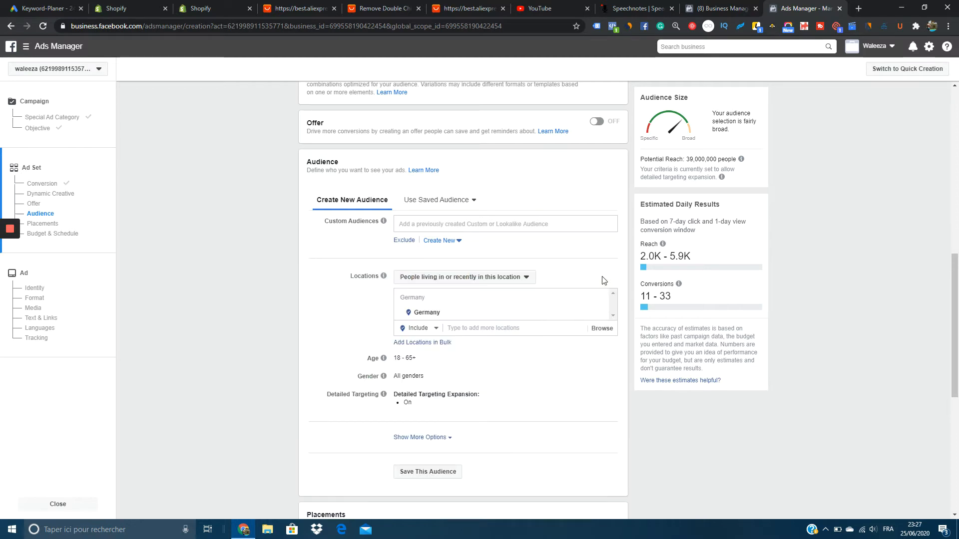
{"action": "left_click", "coordinate": [468, 327]}
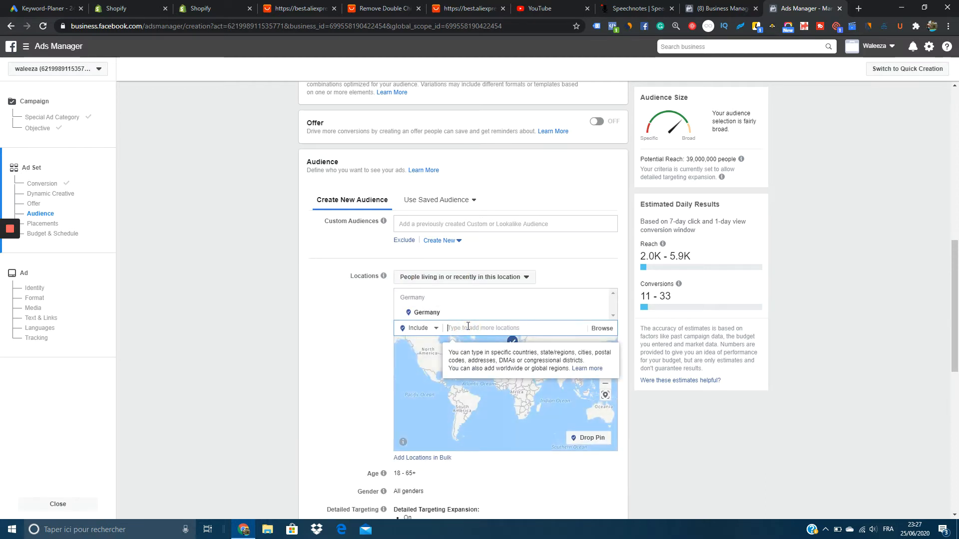
{"action": "type", "text": "unite"}
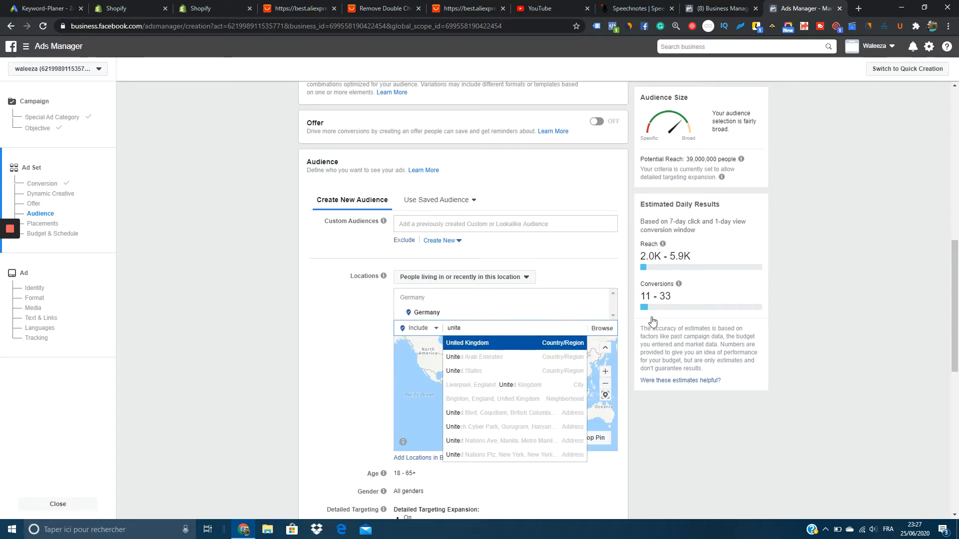
{"action": "key", "text": "Return"}
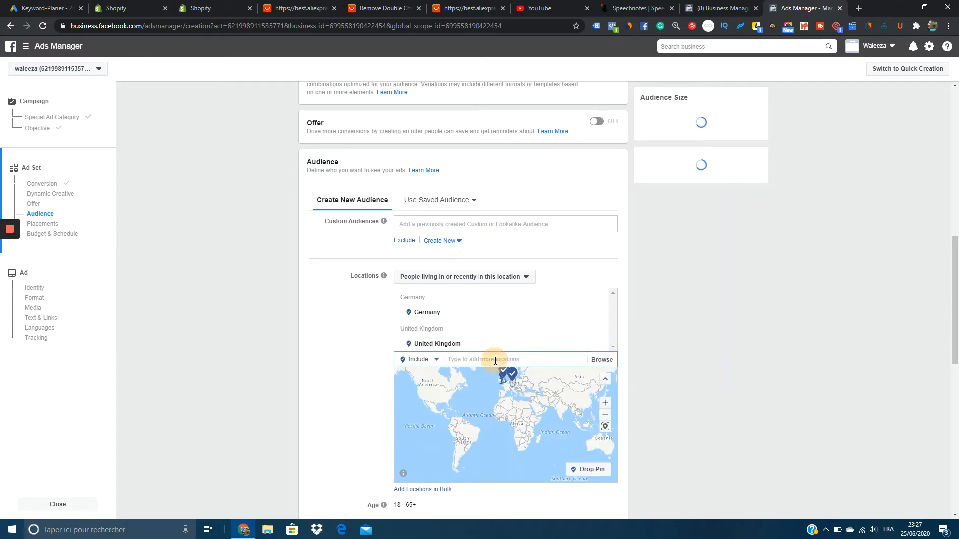
{"action": "type", "text": "canada"}
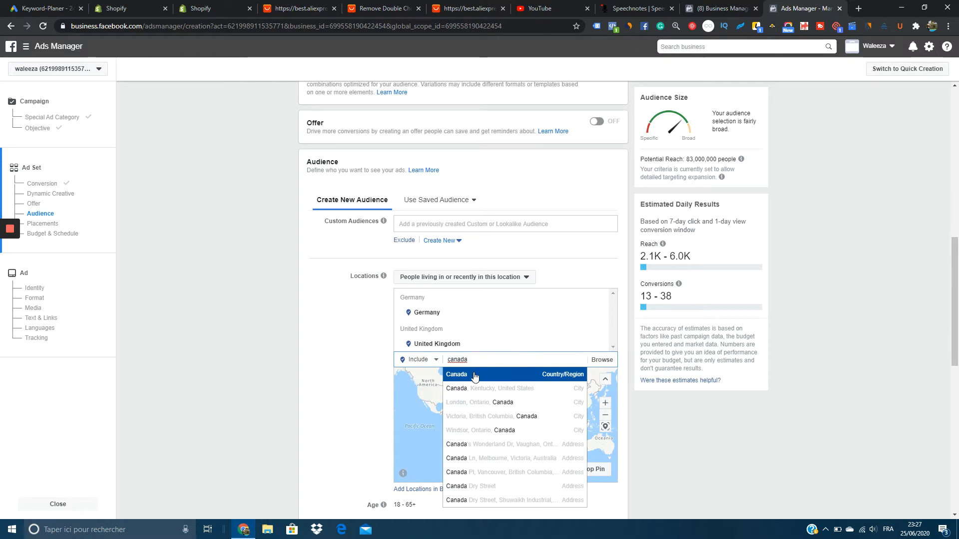
{"action": "left_click", "coordinate": [474, 382]}
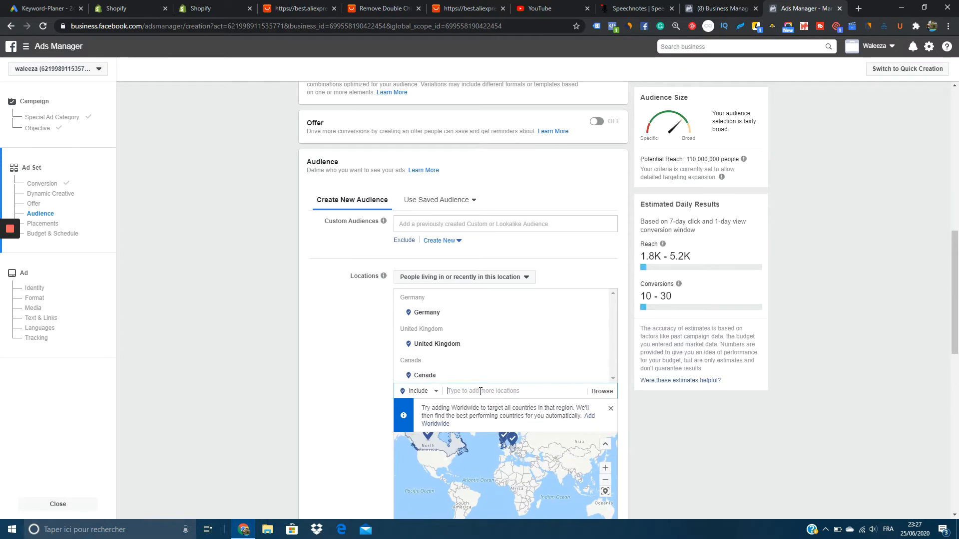
Include the United States and Australia in the audience's locations.
{"action": "type", "text": "united"}
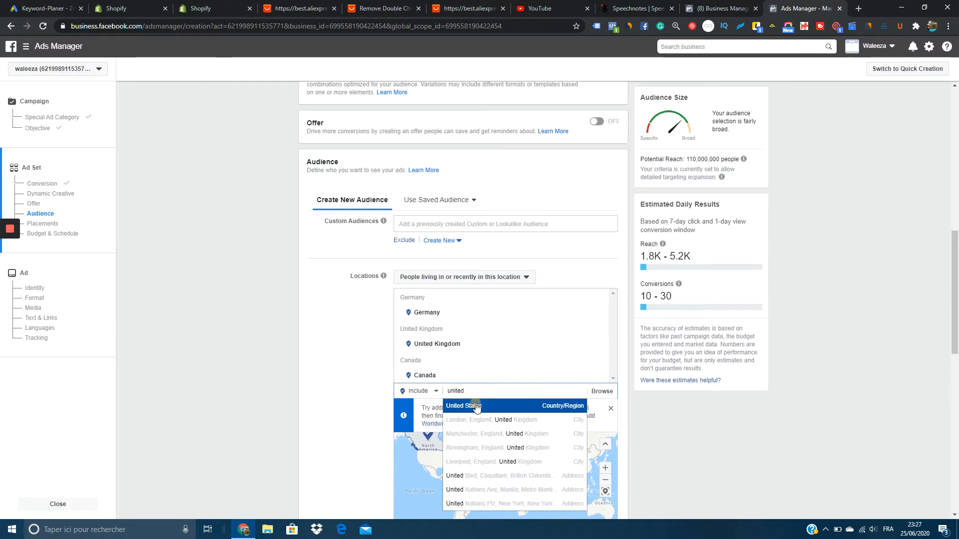
{"action": "left_click", "coordinate": [476, 409]}
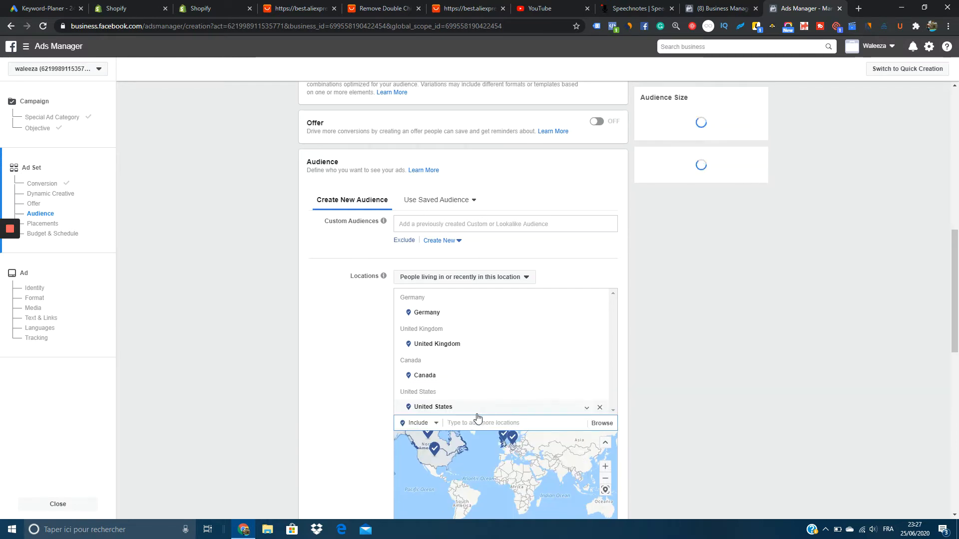
{"action": "type", "text": "au"}
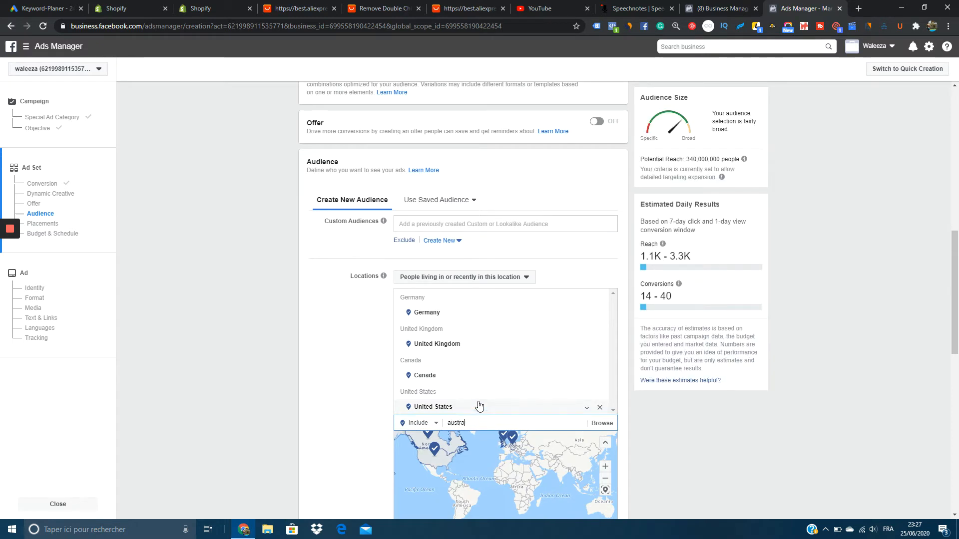
{"action": "type", "text": "stra"}
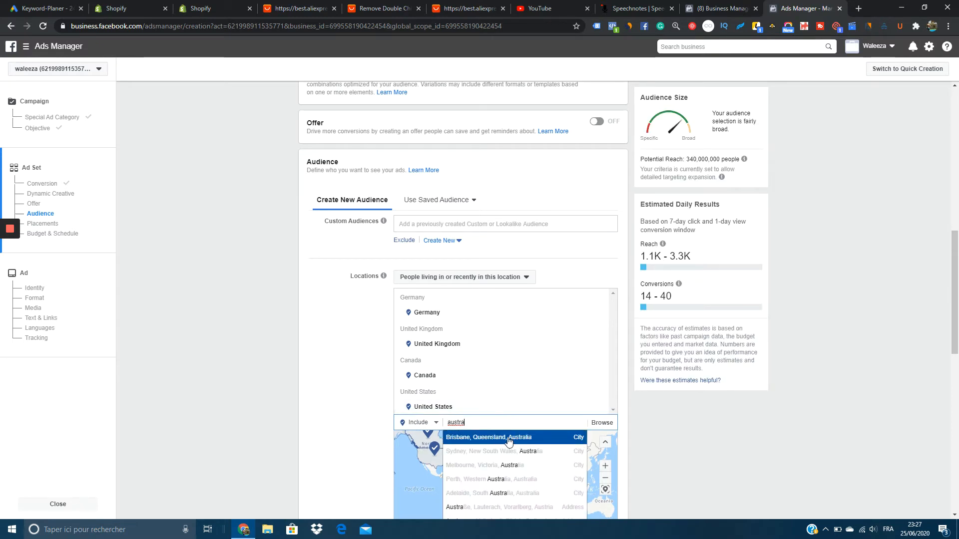
{"action": "type", "text": "li"}
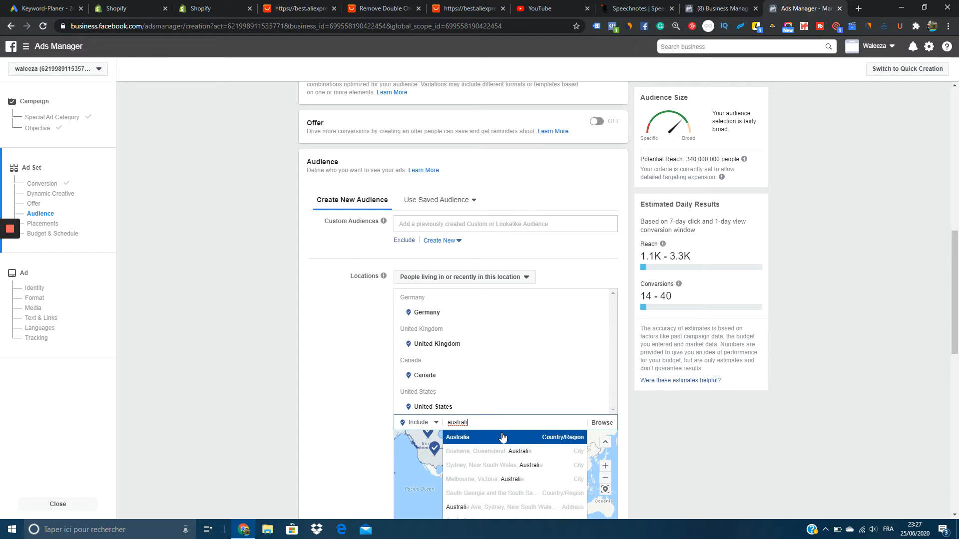
{"action": "key", "text": "Return"}
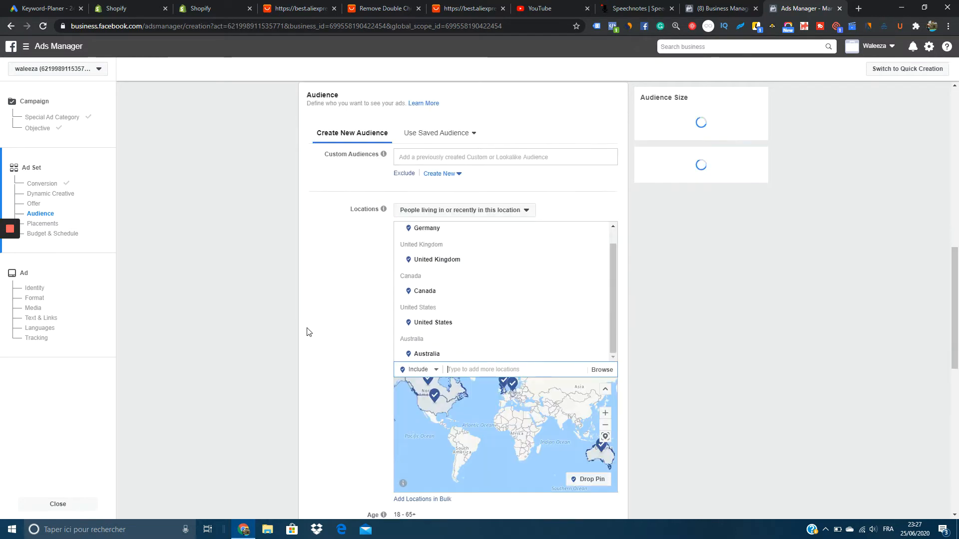
Include New Zealand in the audience's locations.
{"action": "scroll", "coordinate": [305, 335], "scroll_direction": "down", "scroll_amount": 4}
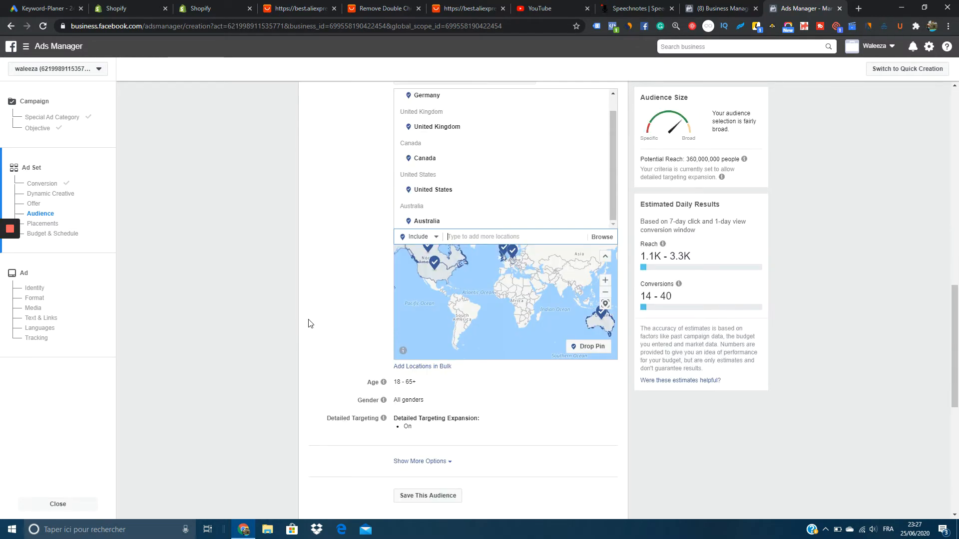
{"action": "scroll", "coordinate": [314, 314], "scroll_direction": "up", "scroll_amount": 2}
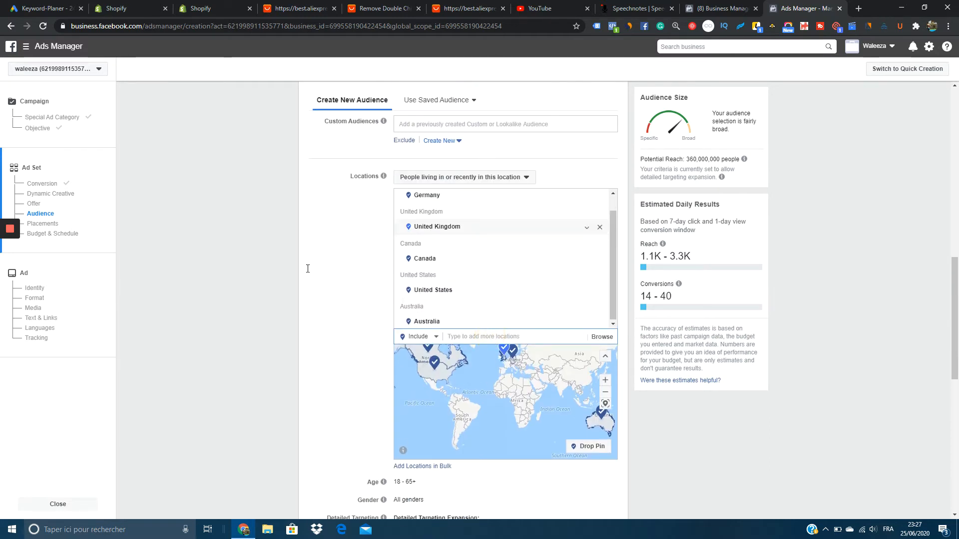
{"action": "left_click", "coordinate": [492, 336]}
{"action": "type", "text": "new zea"}
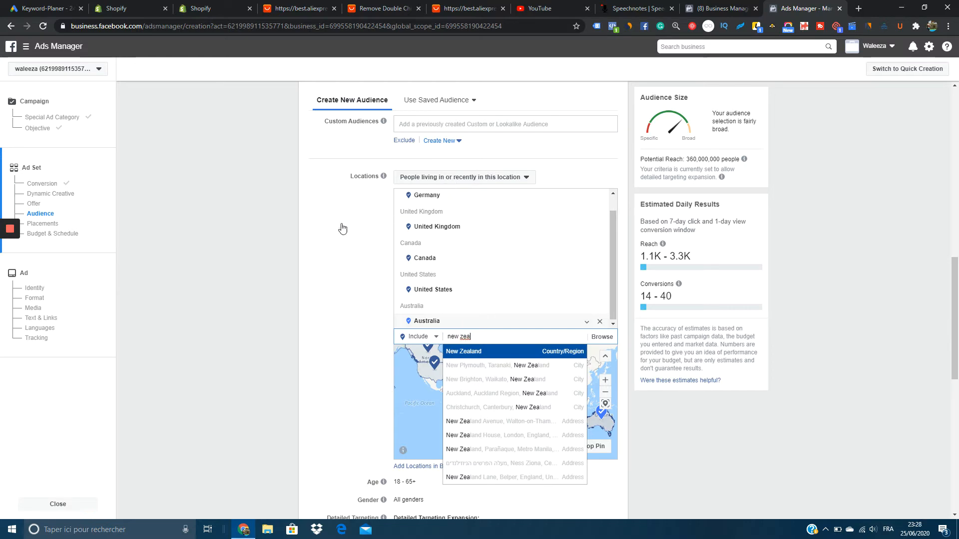
{"action": "key", "text": "Return"}
Open the audience's age range for editing and set the minimum age to 25.
{"action": "scroll", "coordinate": [323, 227], "scroll_direction": "down", "scroll_amount": 3}
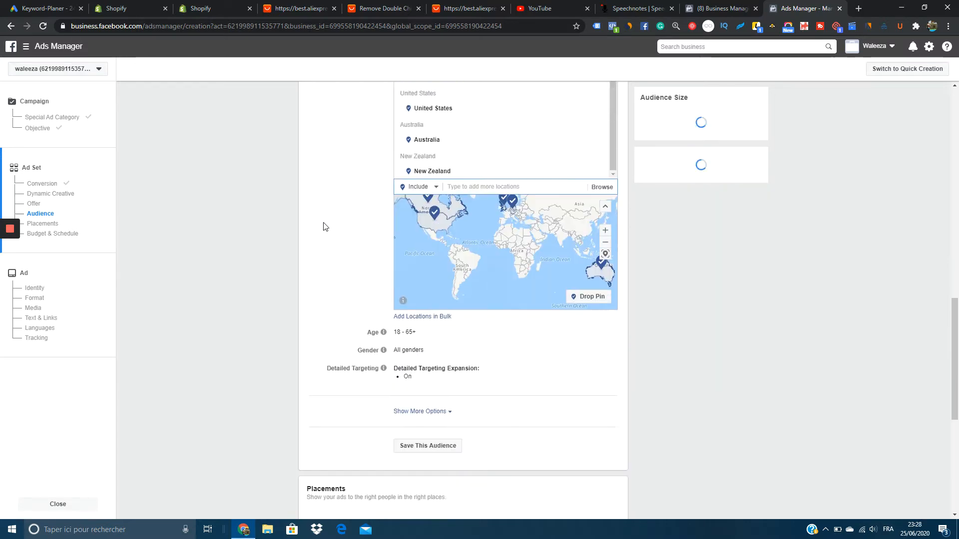
{"action": "left_click", "coordinate": [409, 334]}
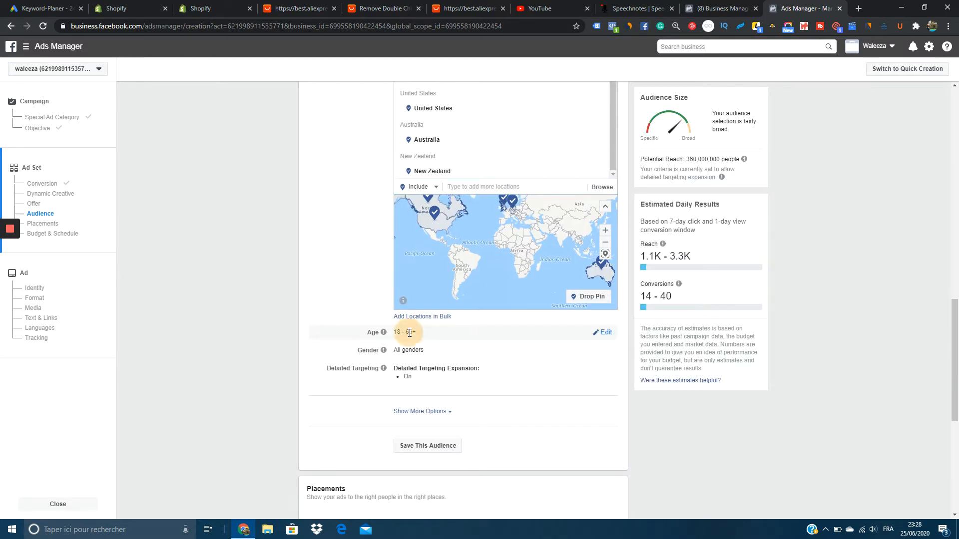
{"action": "left_click", "coordinate": [603, 333]}
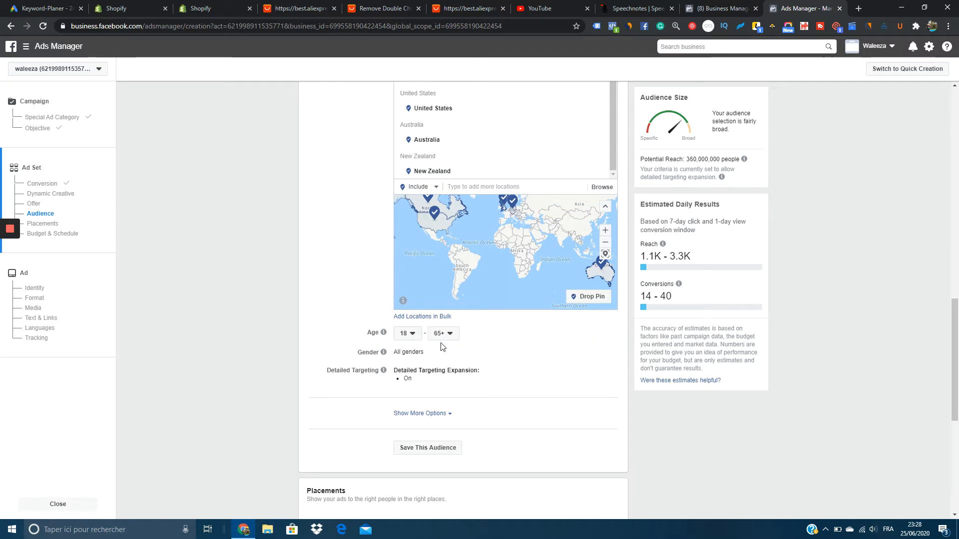
{"action": "left_click", "coordinate": [410, 335]}
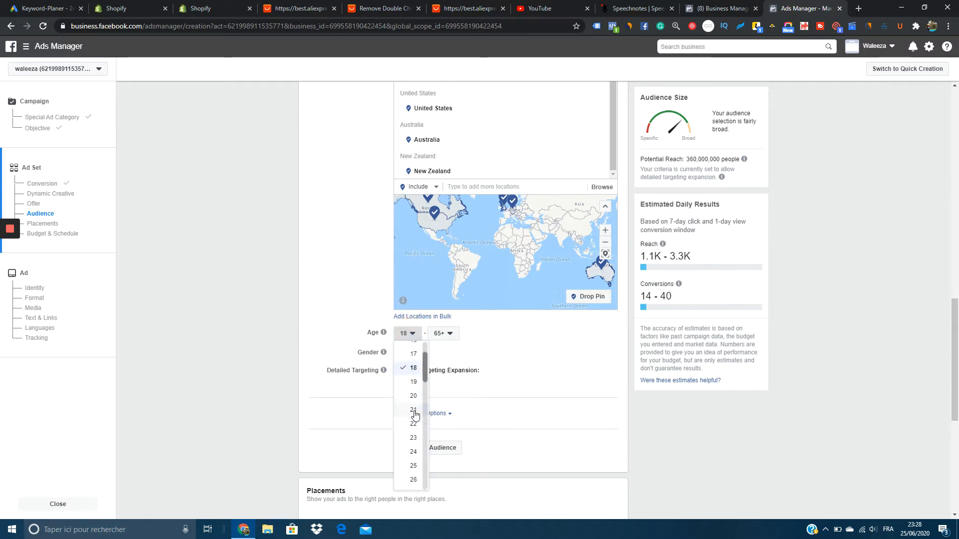
{"action": "scroll", "coordinate": [407, 411], "scroll_direction": "down", "scroll_amount": 1}
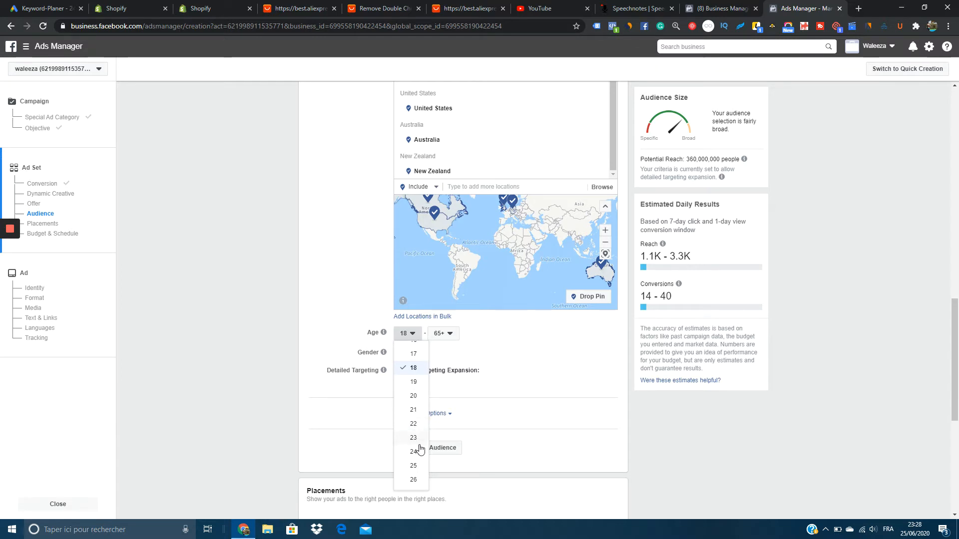
{"action": "left_click", "coordinate": [414, 467]}
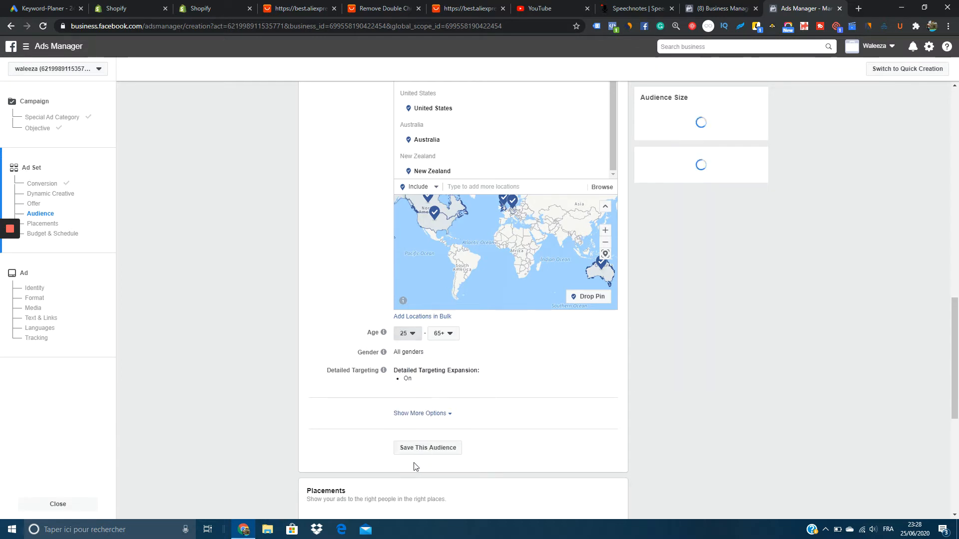
Change the audience's minimum age to 22.
{"action": "left_click", "coordinate": [313, 349]}
{"action": "left_click", "coordinate": [407, 333]}
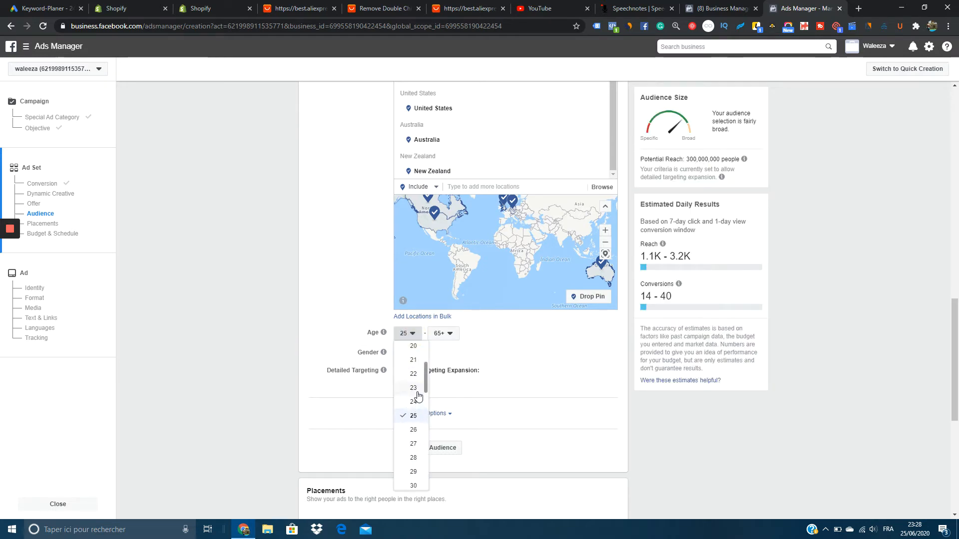
{"action": "left_click", "coordinate": [413, 374]}
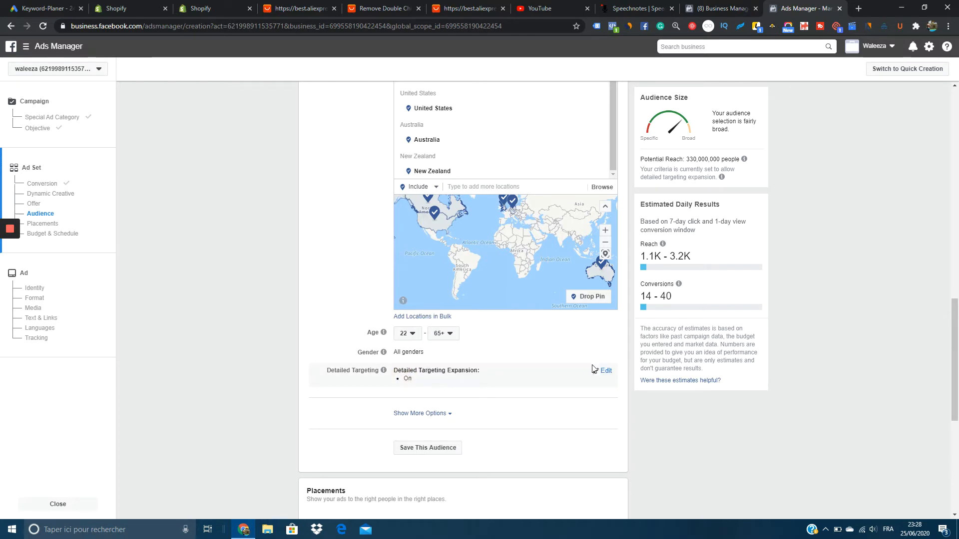
Open the audience's detailed targeting for editing and turn off Detailed Targeting Expansion.
{"action": "left_click", "coordinate": [605, 371]}
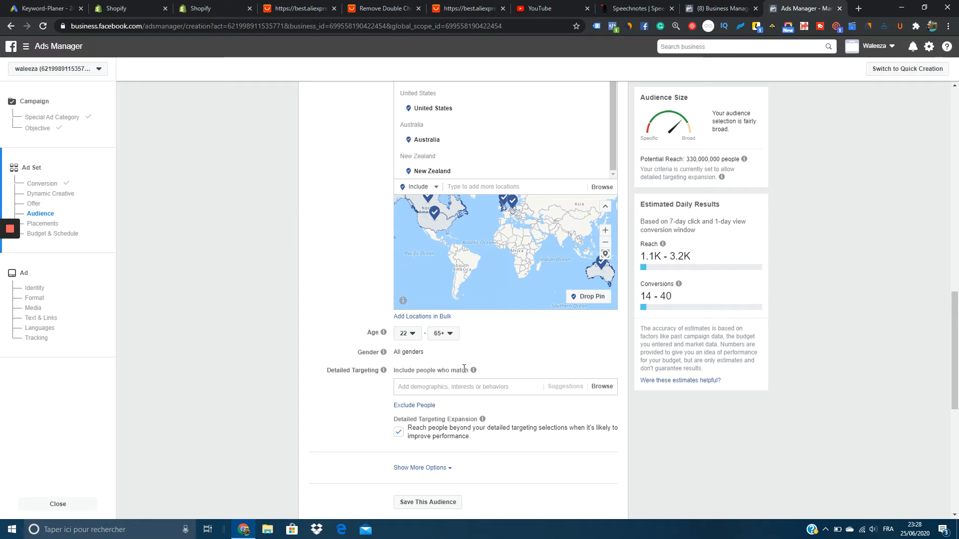
{"action": "left_click", "coordinate": [398, 432]}
{"action": "scroll", "coordinate": [272, 405], "scroll_direction": "down", "scroll_amount": 7}
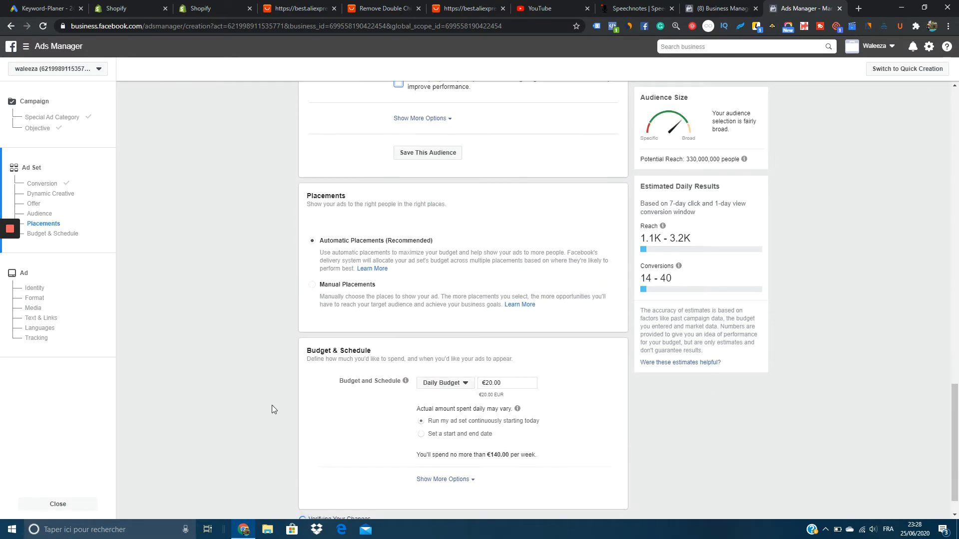
Show the audience's additional options and add English (All) as the targeted language.
{"action": "scroll", "coordinate": [267, 403], "scroll_direction": "up", "scroll_amount": 3}
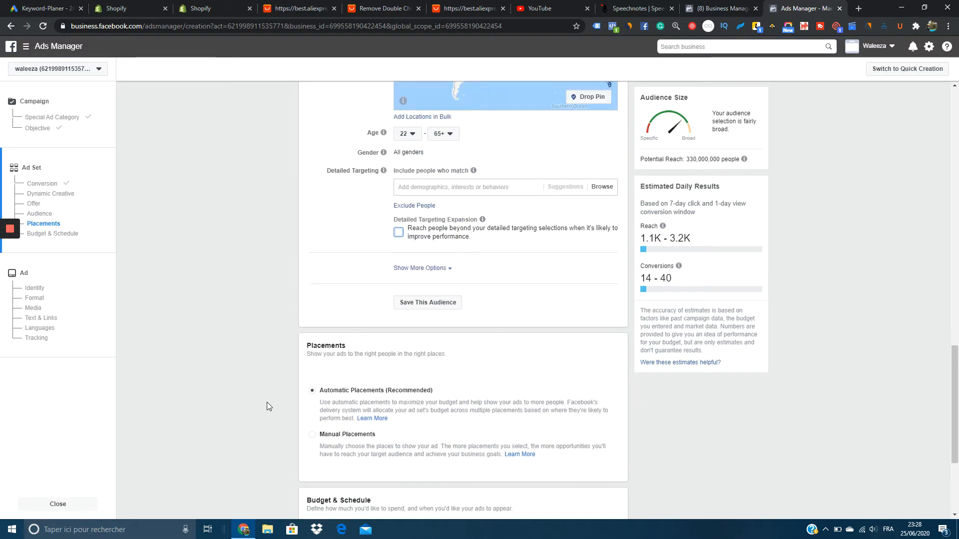
{"action": "left_click", "coordinate": [438, 269]}
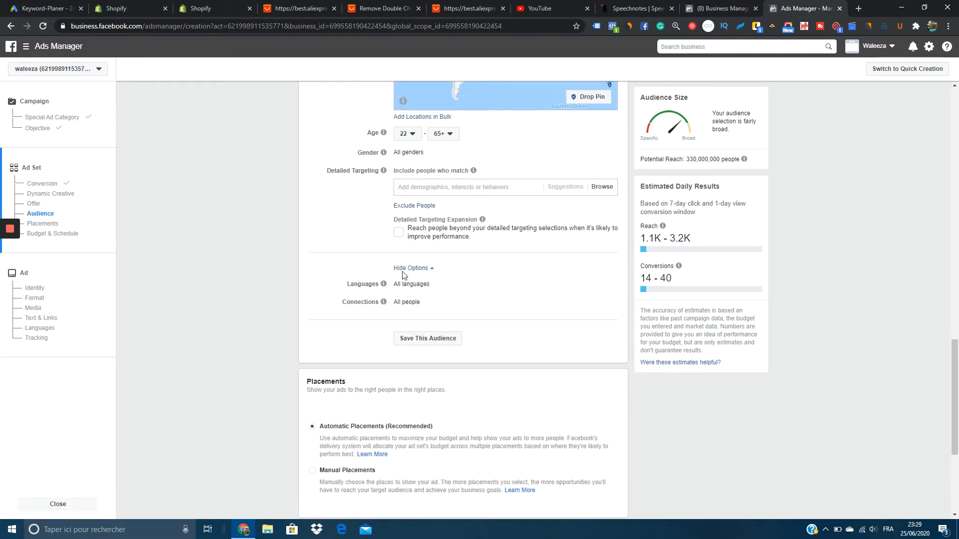
{"action": "left_click", "coordinate": [403, 285]}
{"action": "left_click", "coordinate": [603, 286]}
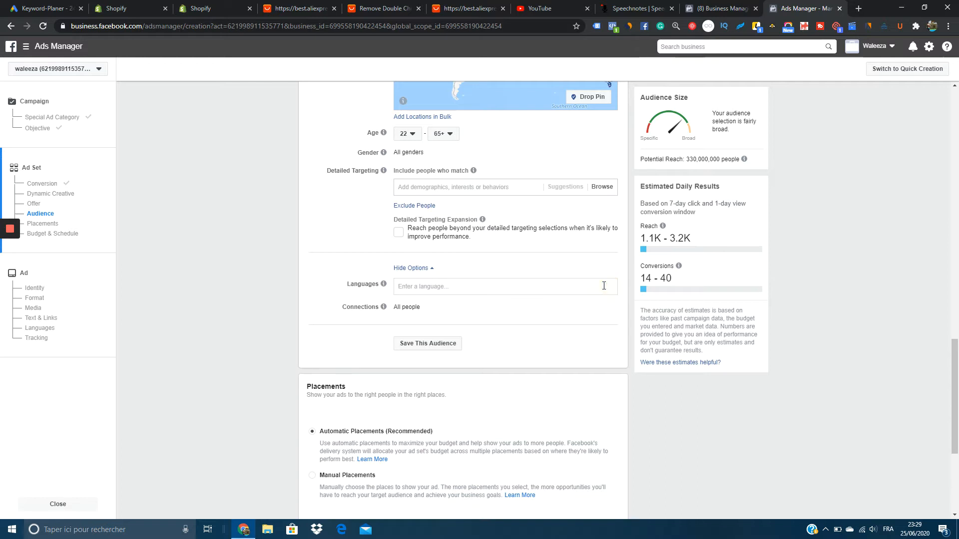
{"action": "left_click", "coordinate": [593, 283]}
{"action": "type", "text": "e,g"}
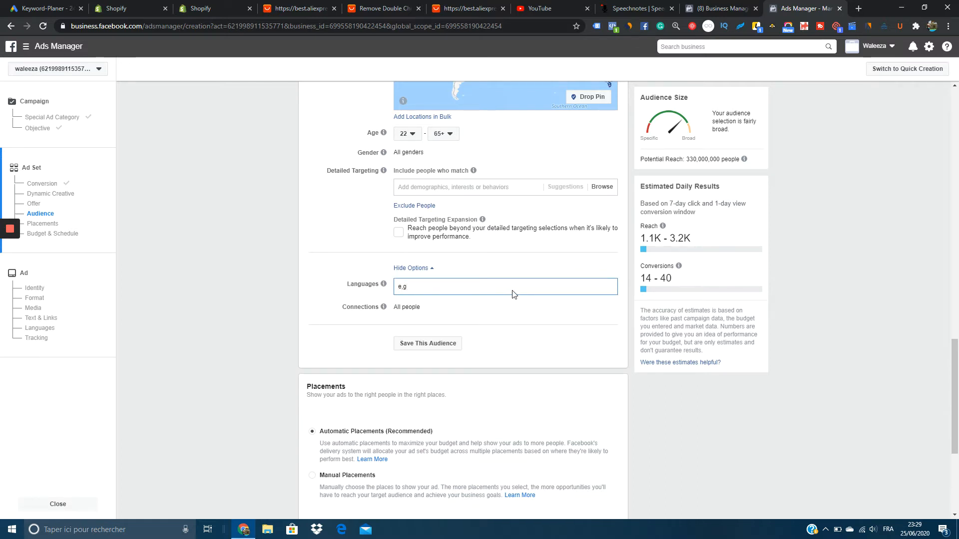
{"action": "key", "text": "BackSpace"}
{"action": "key", "text": "BackSpace"}
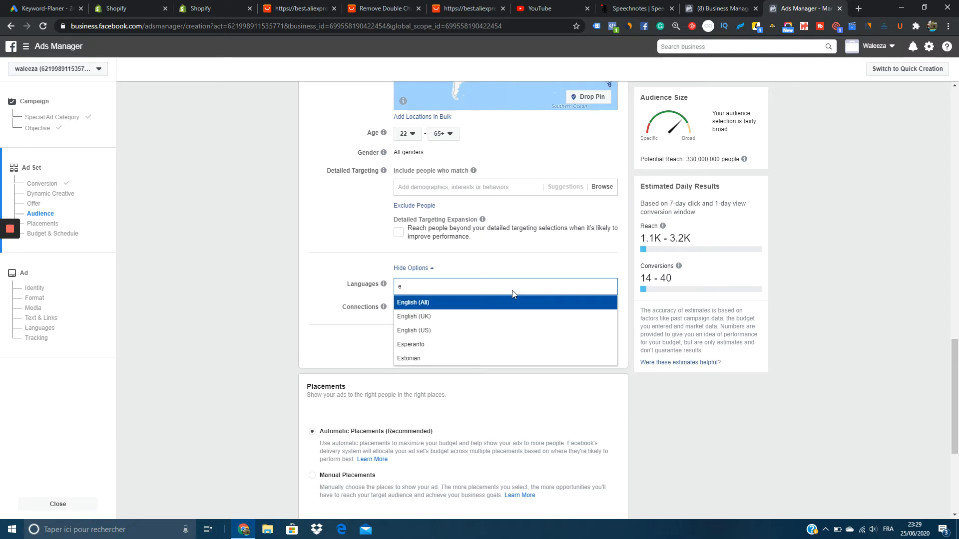
{"action": "key", "text": "Return"}
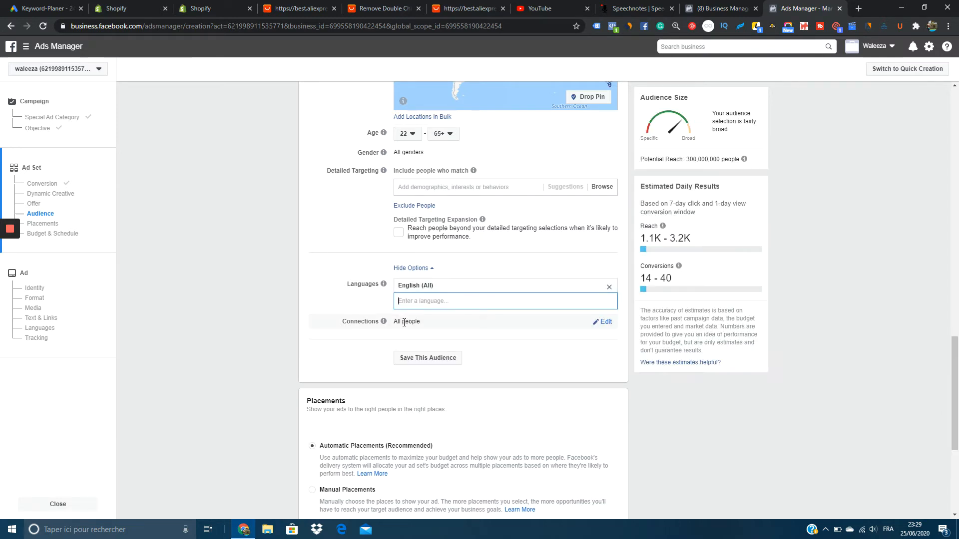
Open the audience's connections for editing and look through the available connection types.
{"action": "left_click", "coordinate": [603, 321]}
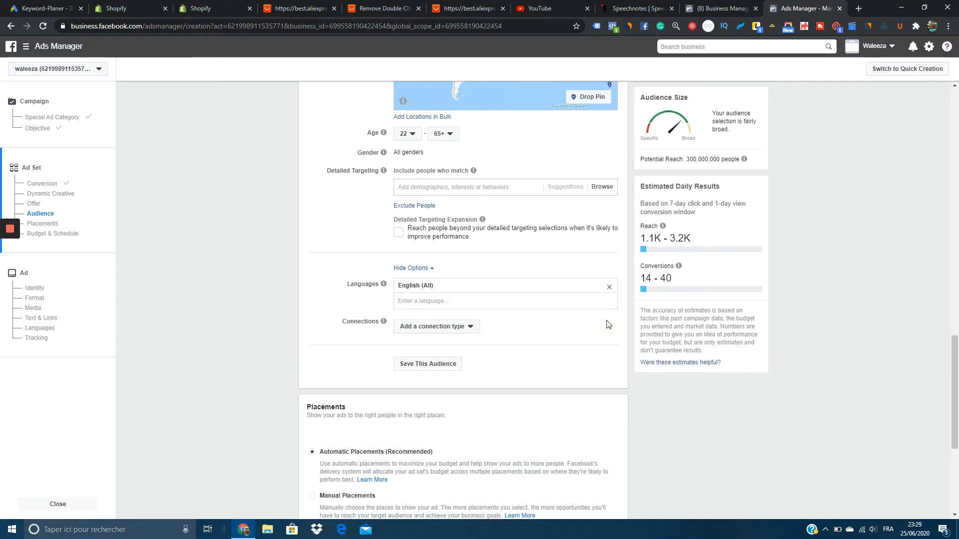
{"action": "left_click", "coordinate": [457, 326]}
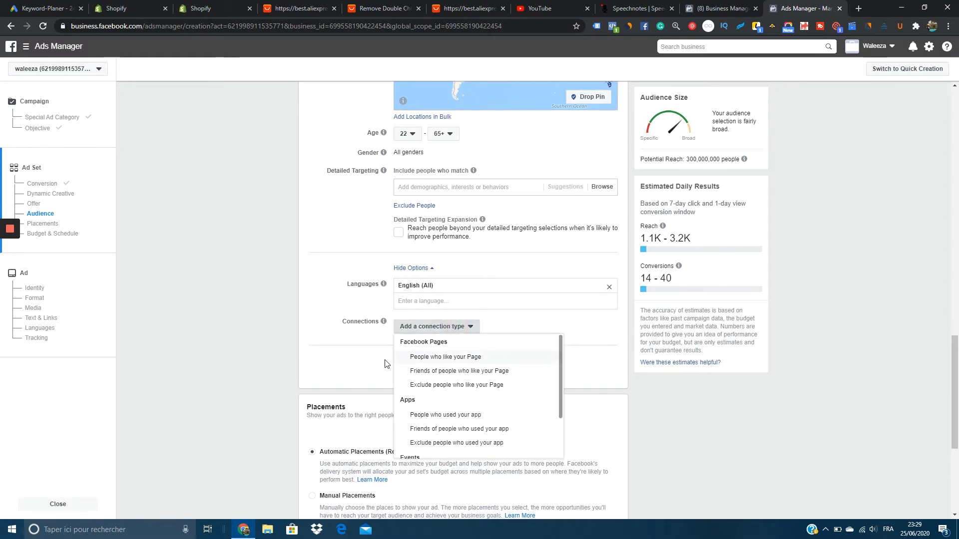
{"action": "left_click", "coordinate": [367, 363]}
{"action": "scroll", "coordinate": [369, 363], "scroll_direction": "down", "scroll_amount": 3}
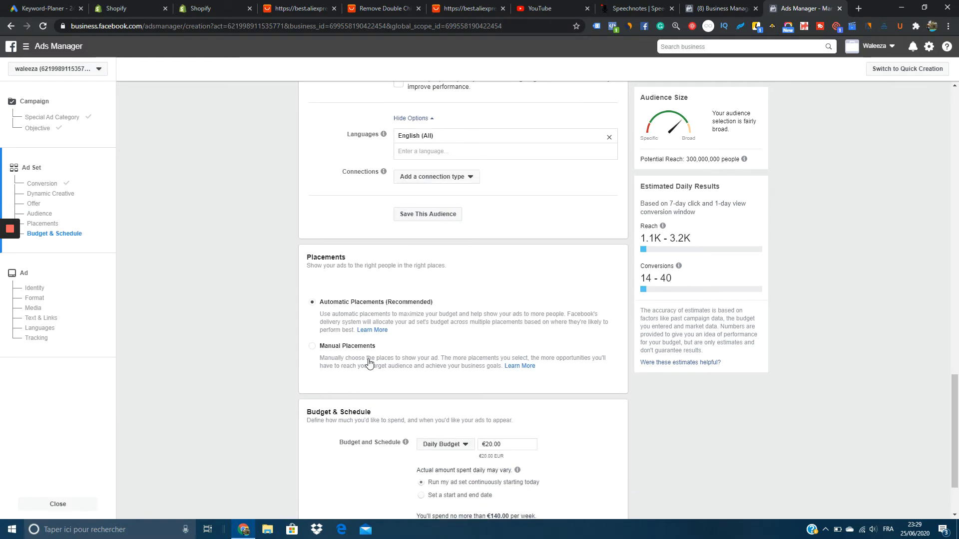
Add an exclusion condition to the detailed targeting and browse its categories.
{"action": "scroll", "coordinate": [370, 363], "scroll_direction": "up", "scroll_amount": 5}
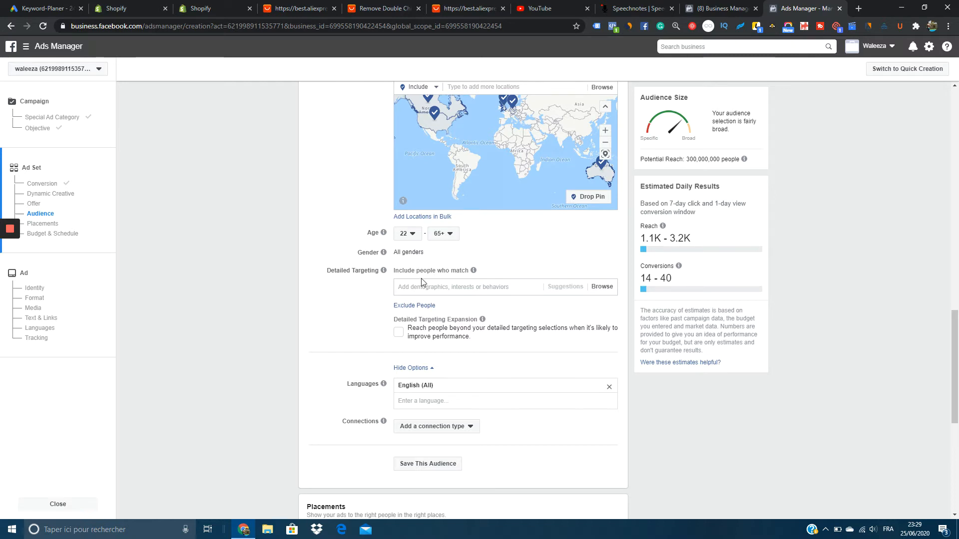
{"action": "left_click", "coordinate": [417, 305]}
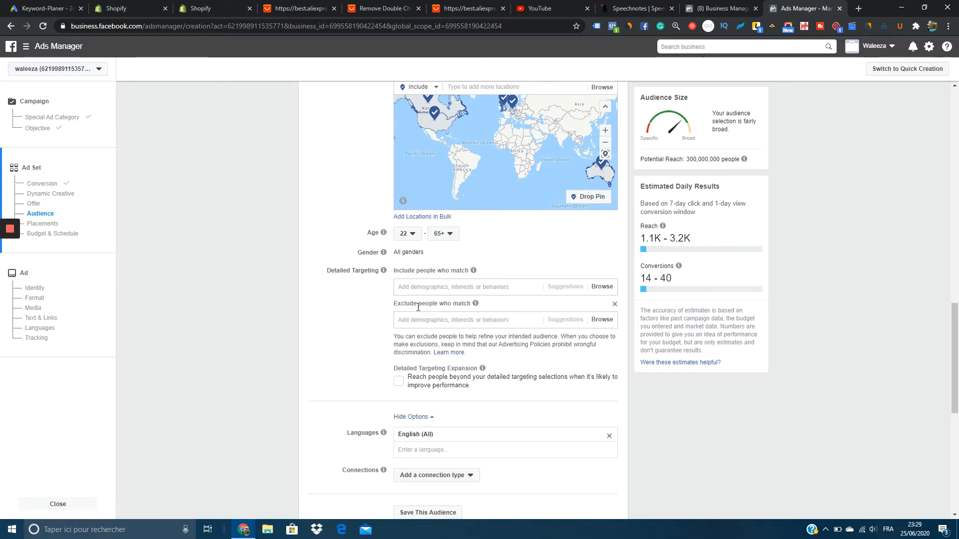
{"action": "left_click", "coordinate": [601, 320]}
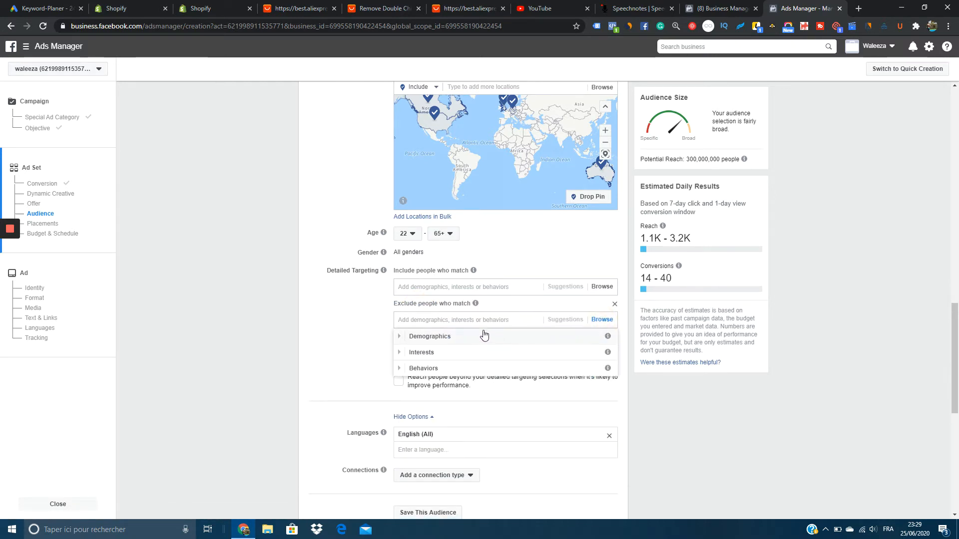
Try searching the detailed targeting exclusions for "droshiping".
{"action": "left_click", "coordinate": [465, 320]}
{"action": "type", "text": "dros"}
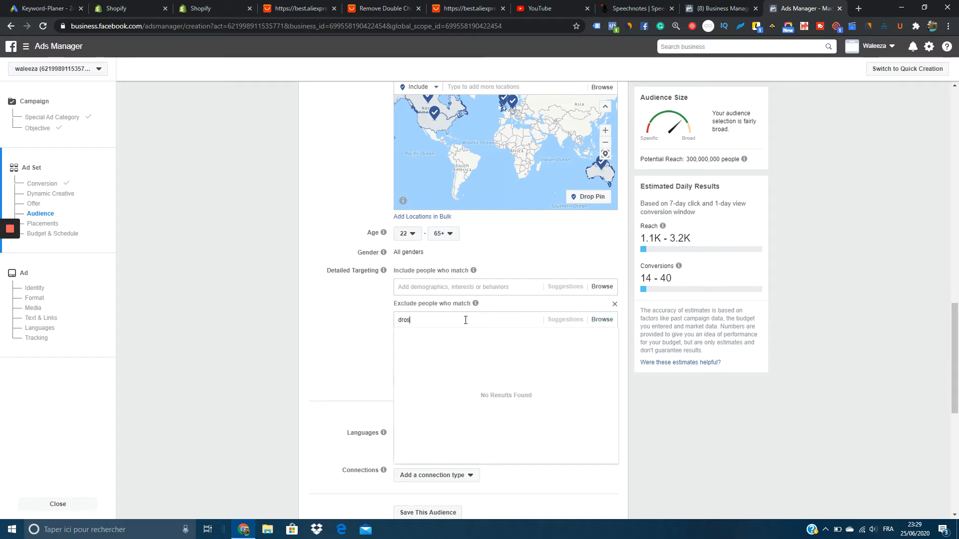
{"action": "type", "text": "hip"}
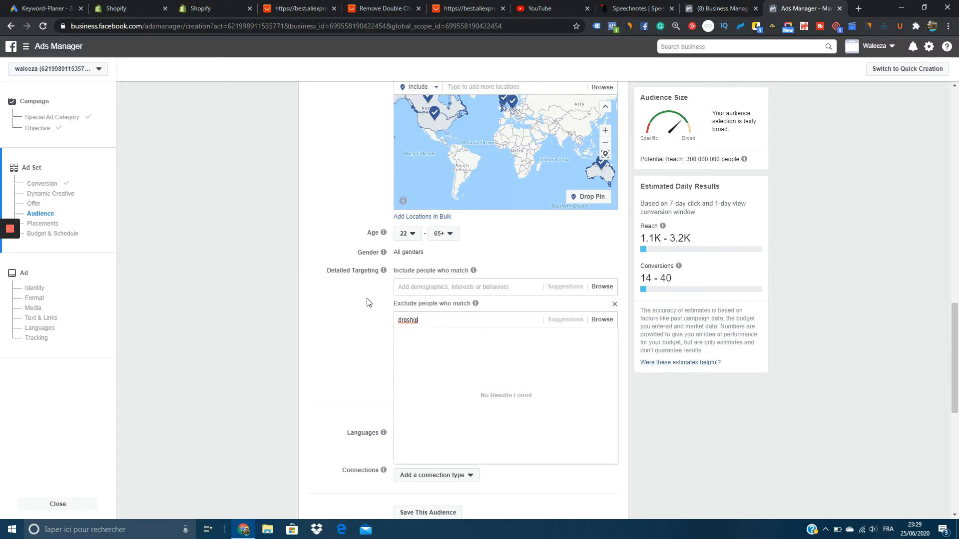
{"action": "type", "text": "ing"}
{"action": "left_click", "coordinate": [364, 295]}
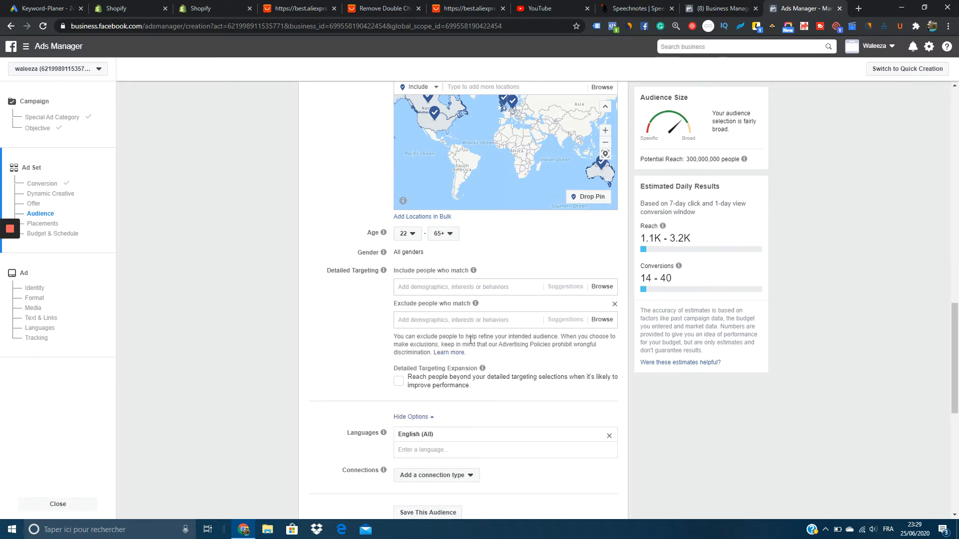
Exclude people with the AliExpress and Drop shipping interests from the audience.
{"action": "scroll", "coordinate": [471, 341], "scroll_direction": "down", "scroll_amount": 1}
{"action": "left_click", "coordinate": [15, 259]}
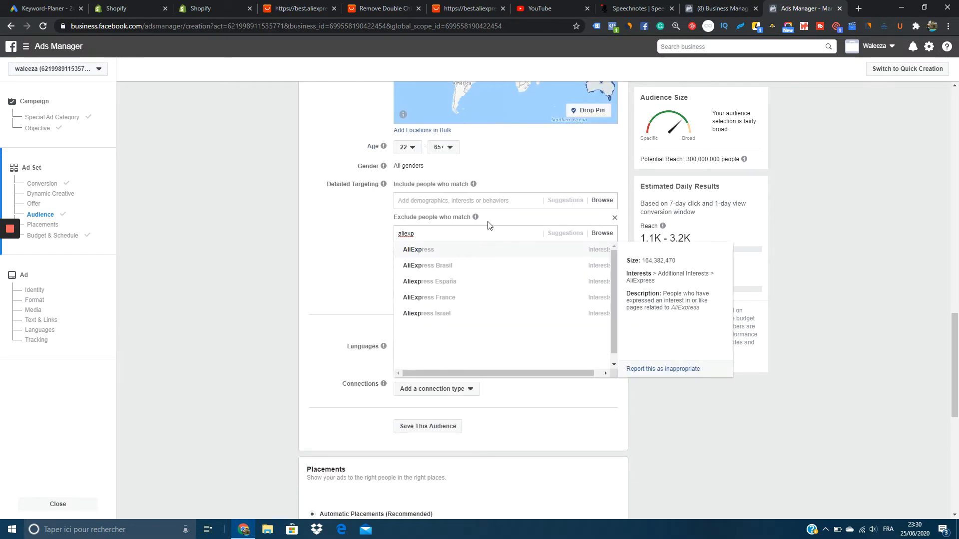
{"action": "left_click", "coordinate": [424, 250]}
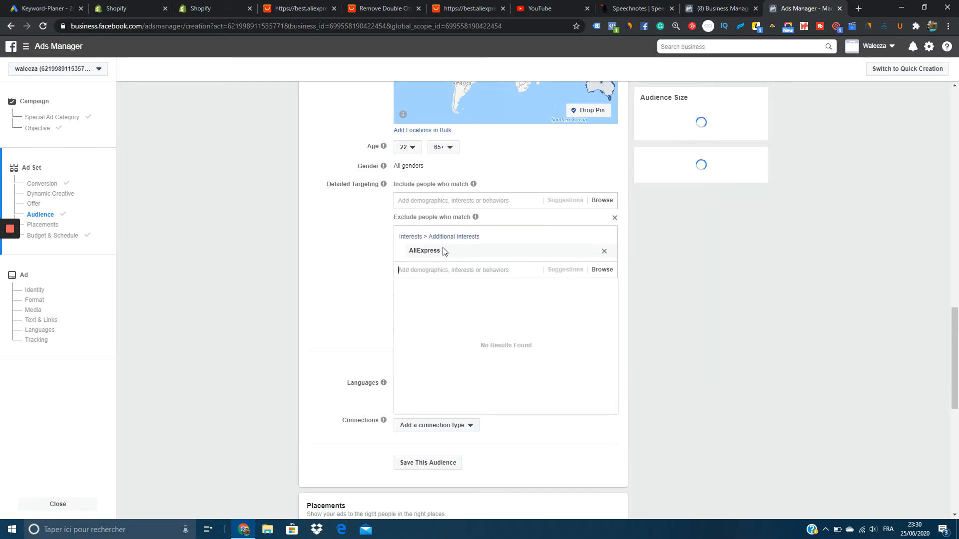
{"action": "type", "text": "drop"}
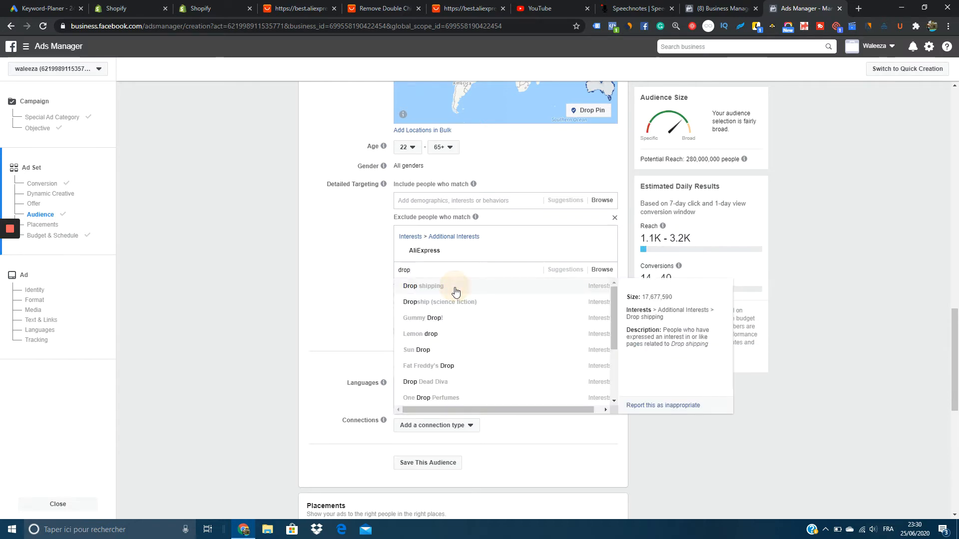
{"action": "left_click", "coordinate": [454, 290]}
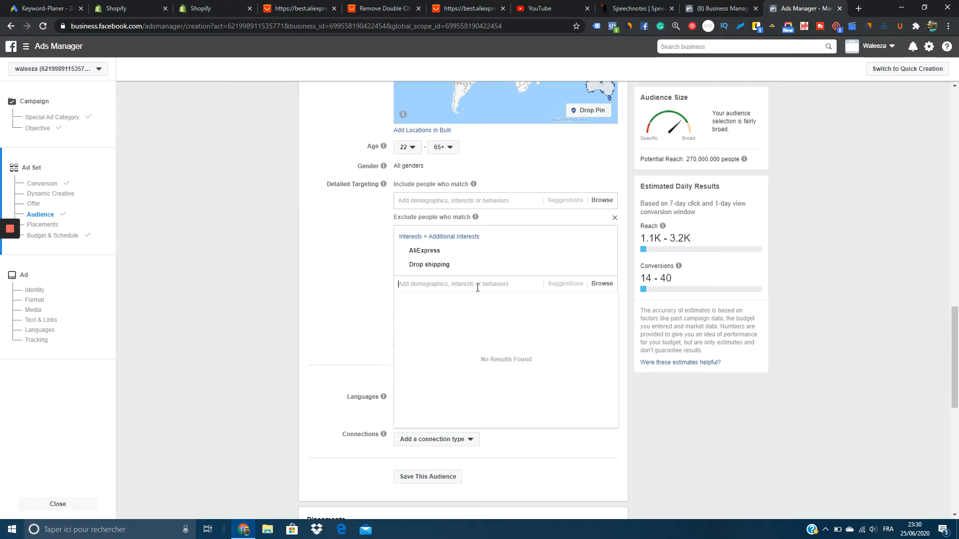
{"action": "left_click", "coordinate": [333, 249]}
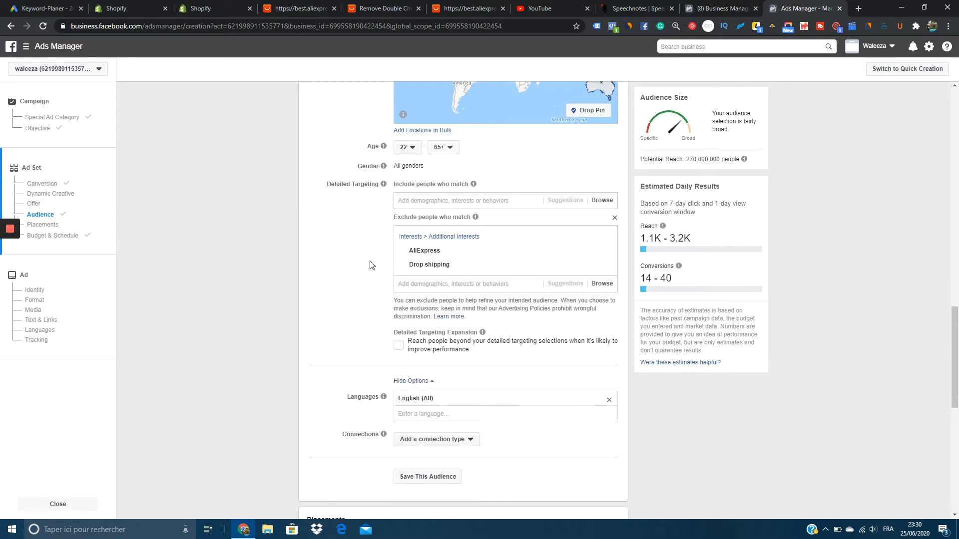
Exclude people who match the Shopify interest, not the Shopify employer entry, from the audience.
{"action": "left_click", "coordinate": [454, 283]}
{"action": "type", "text": "shopify"}
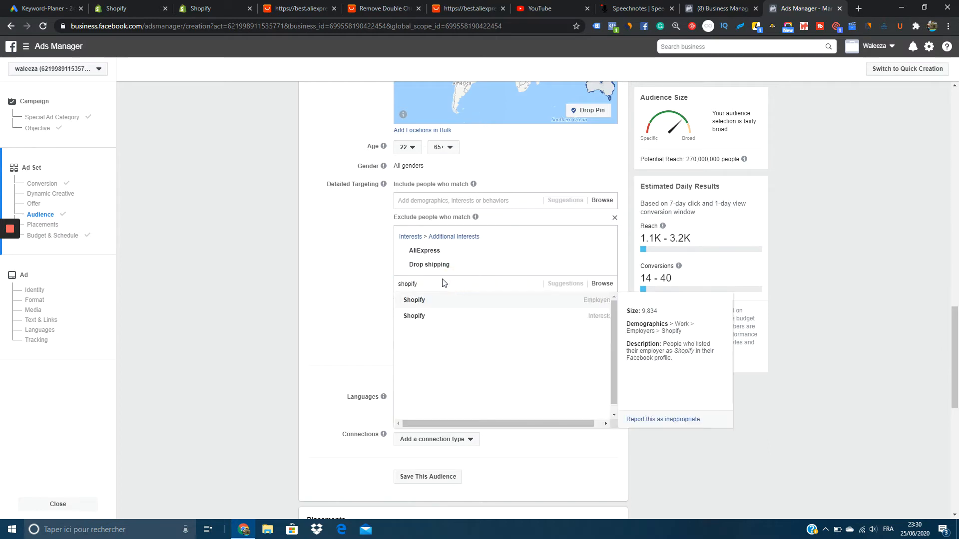
{"action": "left_click", "coordinate": [449, 315]}
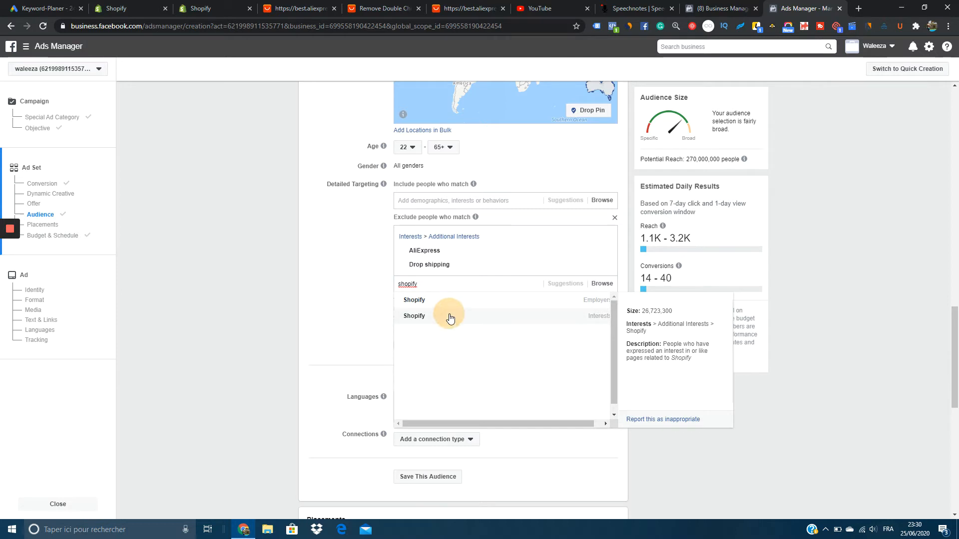
{"action": "left_click", "coordinate": [223, 278]}
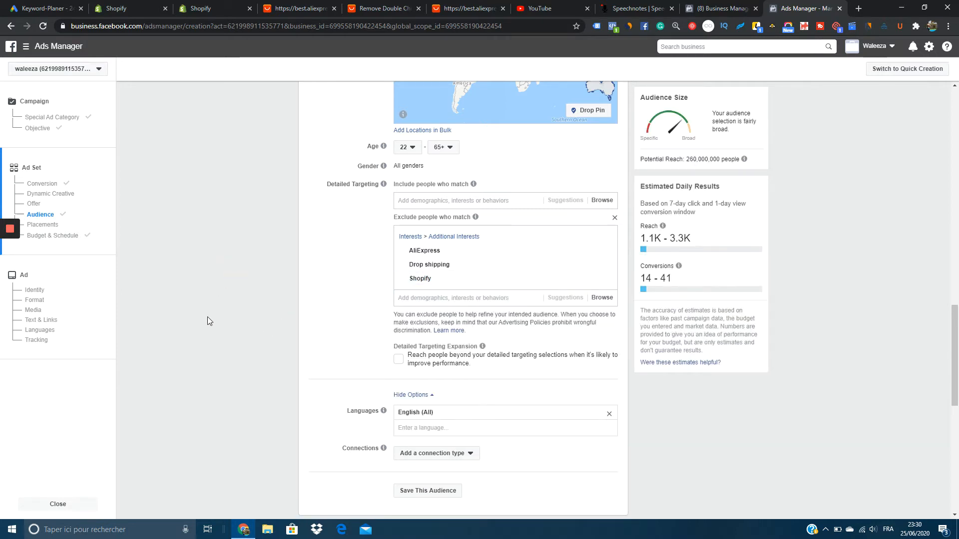
Switch the ad set to Manual Placements and examine the available platforms and placement categories.
{"action": "scroll", "coordinate": [206, 331], "scroll_direction": "down", "scroll_amount": 6}
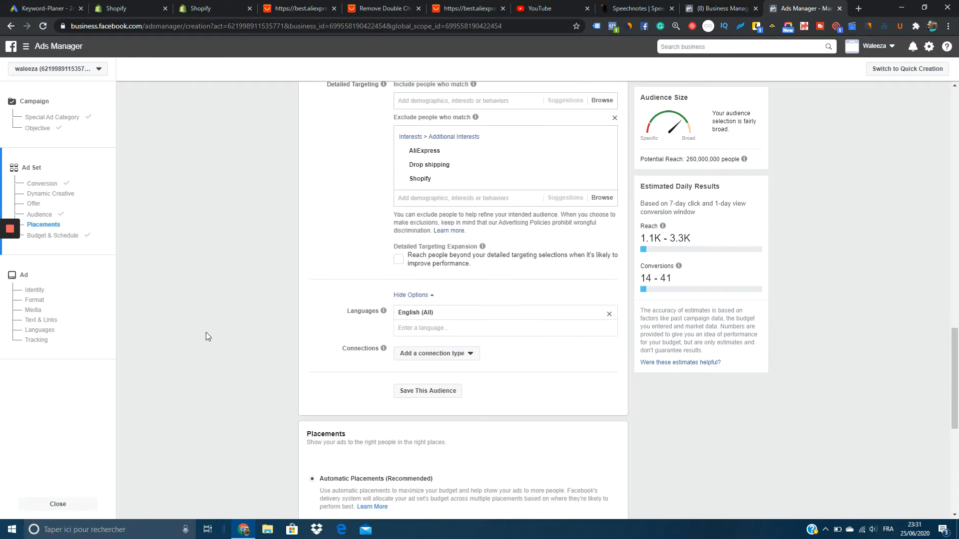
{"action": "scroll", "coordinate": [207, 327], "scroll_direction": "up", "scroll_amount": 4}
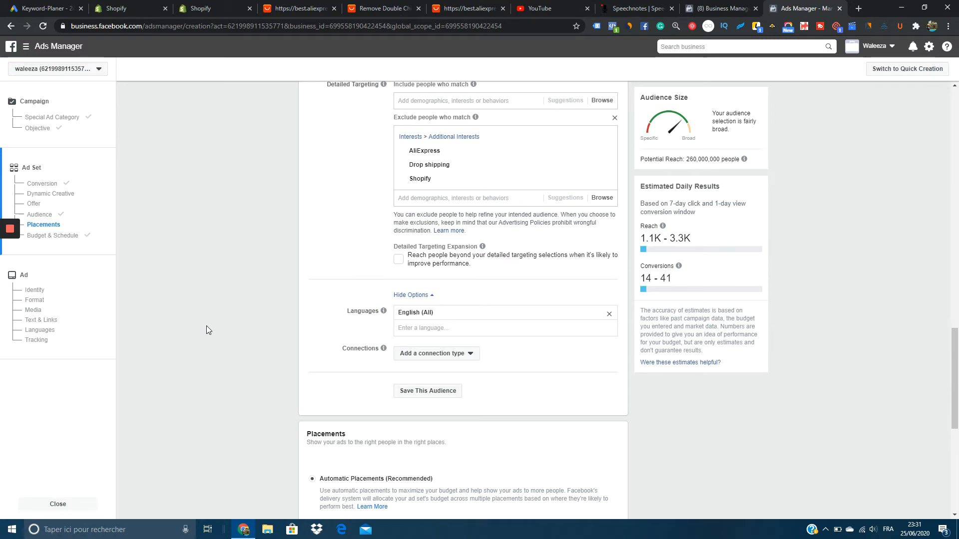
{"action": "scroll", "coordinate": [207, 330], "scroll_direction": "down", "scroll_amount": 6}
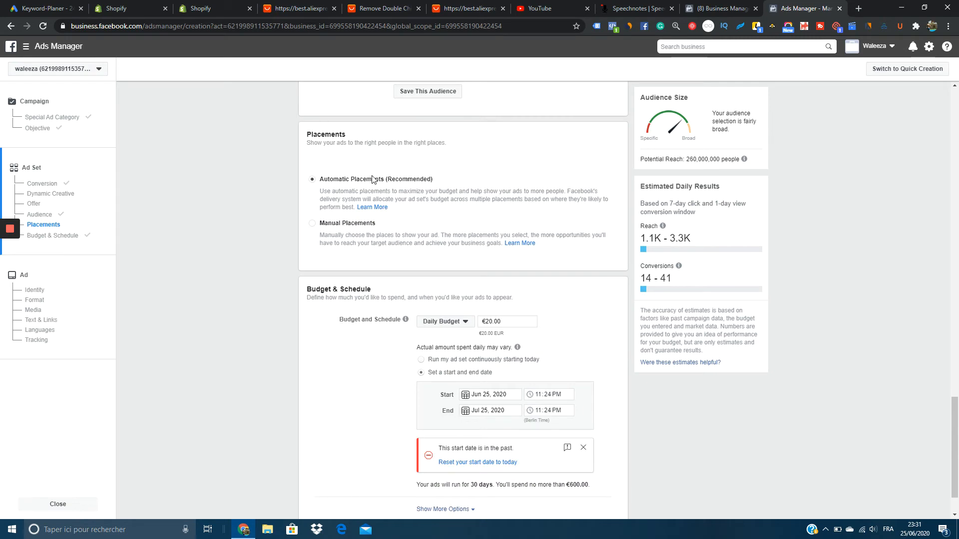
{"action": "left_click", "coordinate": [313, 225]}
{"action": "scroll", "coordinate": [313, 228], "scroll_direction": "down", "scroll_amount": 3}
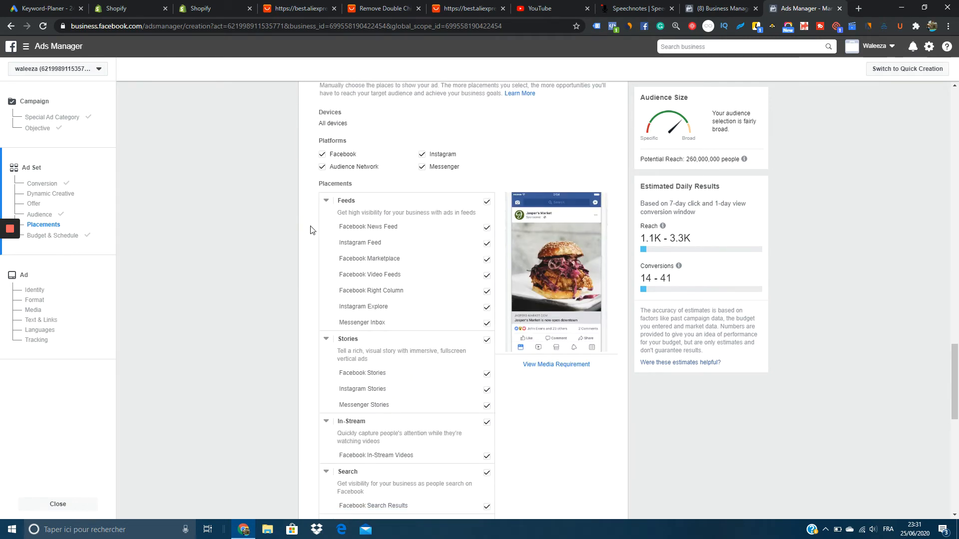
{"action": "scroll", "coordinate": [310, 230], "scroll_direction": "up", "scroll_amount": 2}
{"action": "scroll", "coordinate": [307, 231], "scroll_direction": "down", "scroll_amount": 4}
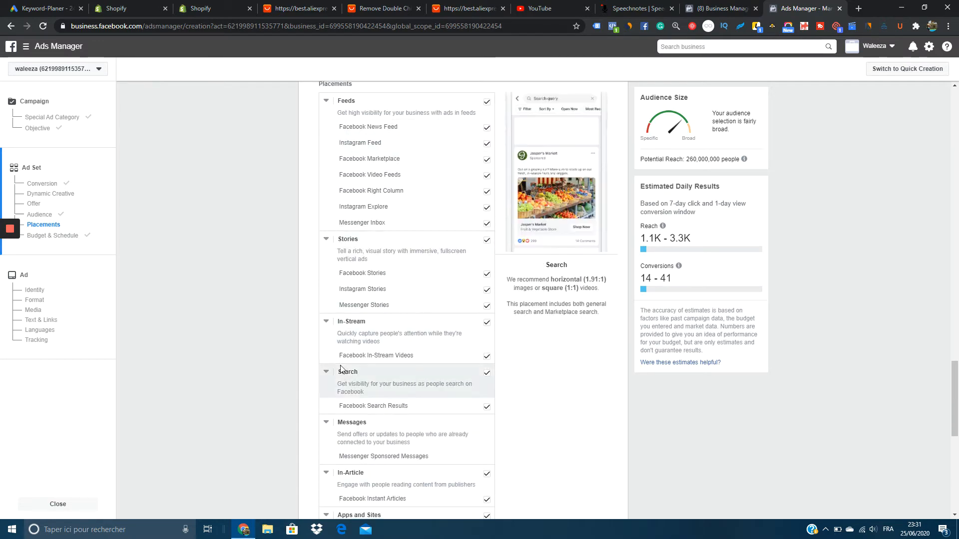
{"action": "scroll", "coordinate": [341, 369], "scroll_direction": "down", "scroll_amount": 4}
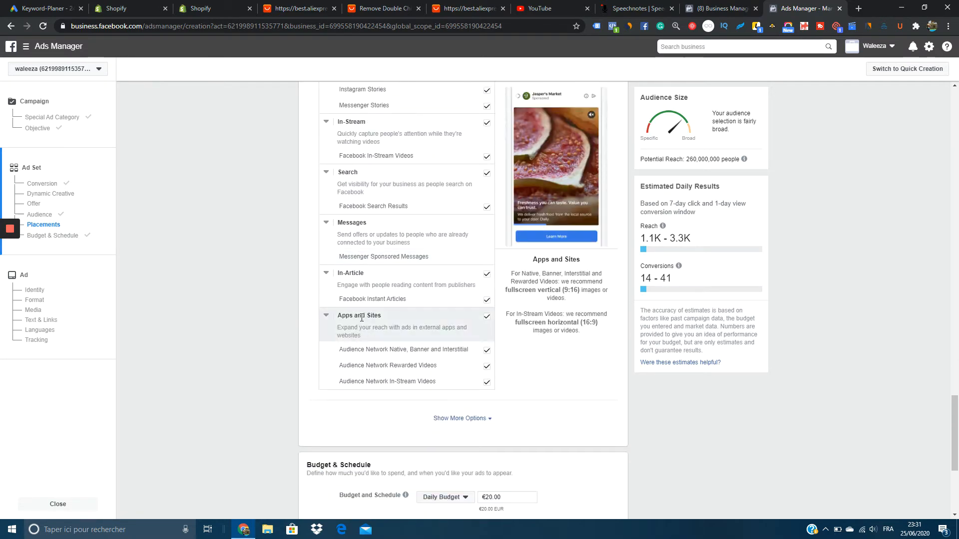
{"action": "scroll", "coordinate": [349, 320], "scroll_direction": "up", "scroll_amount": 8}
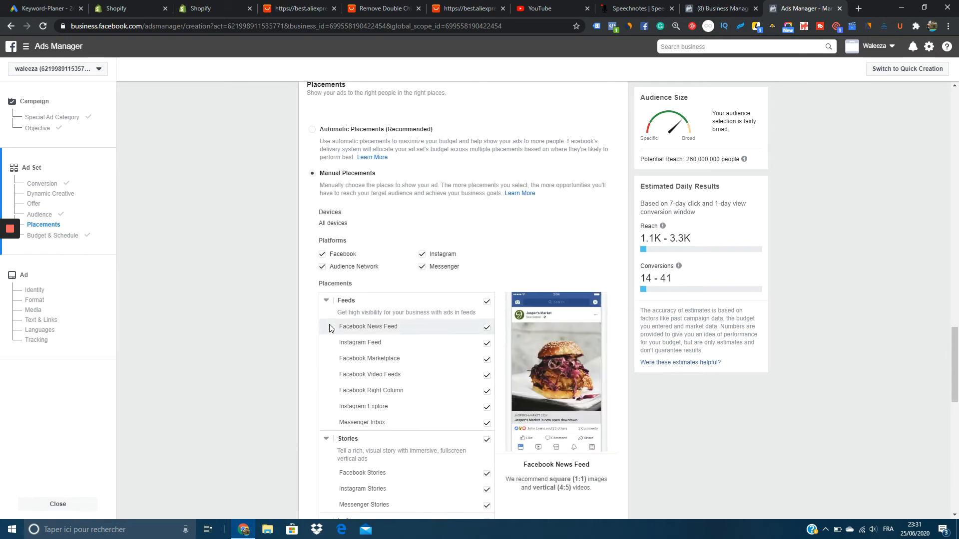
Return the ad set's placement choice to Automatic Placements (Recommended).
{"action": "scroll", "coordinate": [329, 328], "scroll_direction": "up", "scroll_amount": 3}
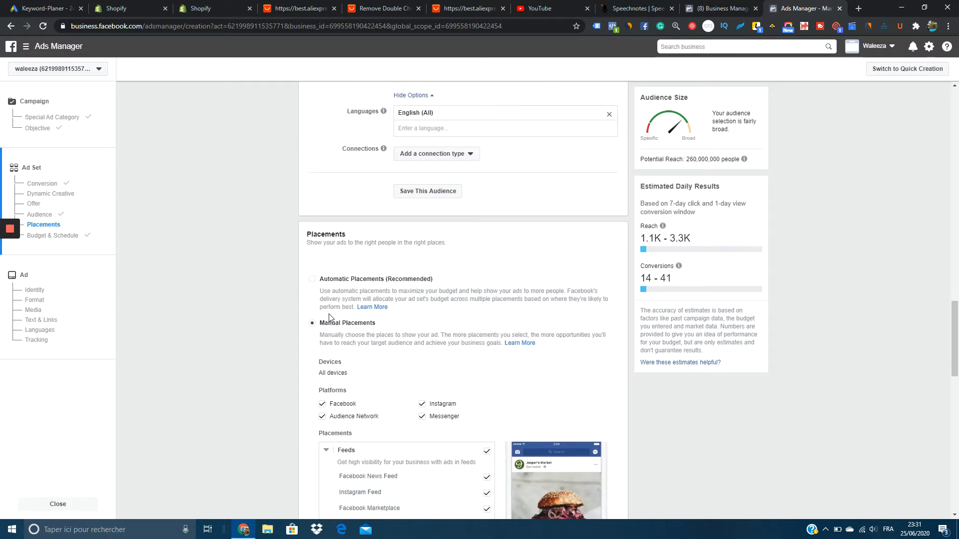
{"action": "left_click", "coordinate": [311, 281]}
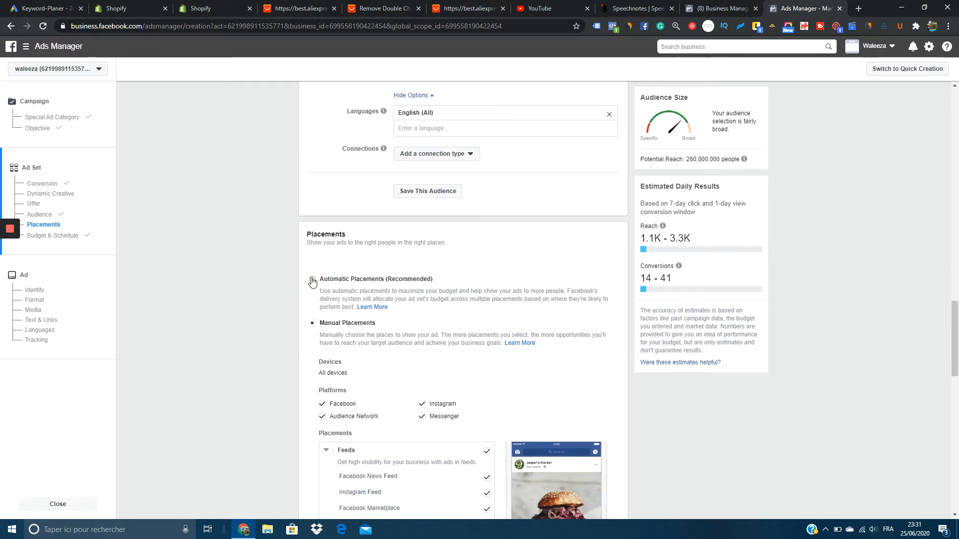
{"action": "scroll", "coordinate": [310, 282], "scroll_direction": "down", "scroll_amount": 2}
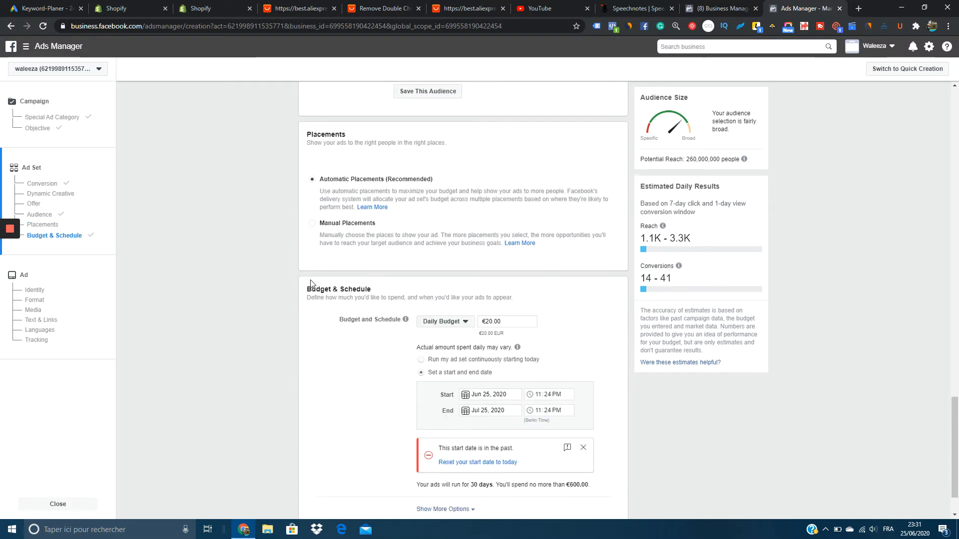
Check the Budget and Schedule explanation and switch the ad set from a daily budget to Lifetime Budget.
{"action": "scroll", "coordinate": [310, 283], "scroll_direction": "down", "scroll_amount": 1}
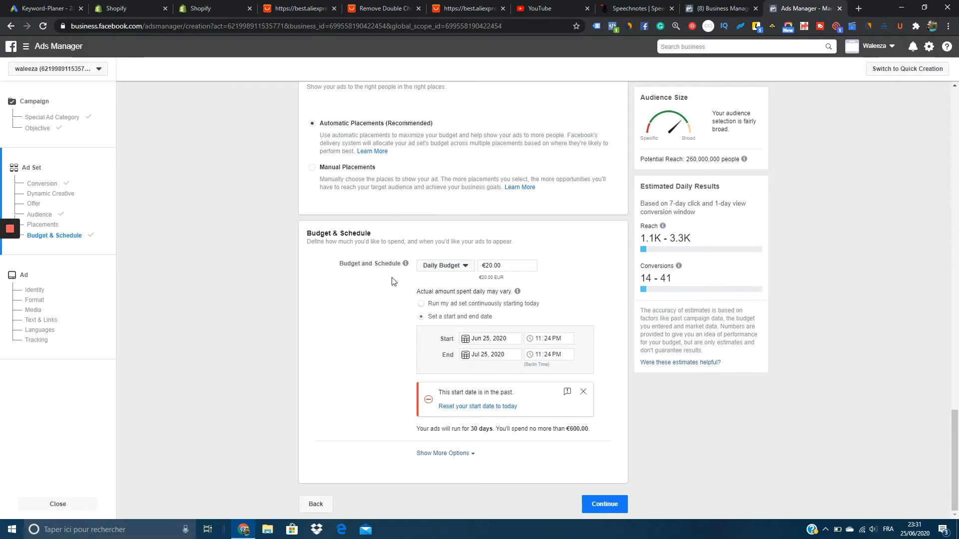
{"action": "mouse_move", "coordinate": [405, 264]}
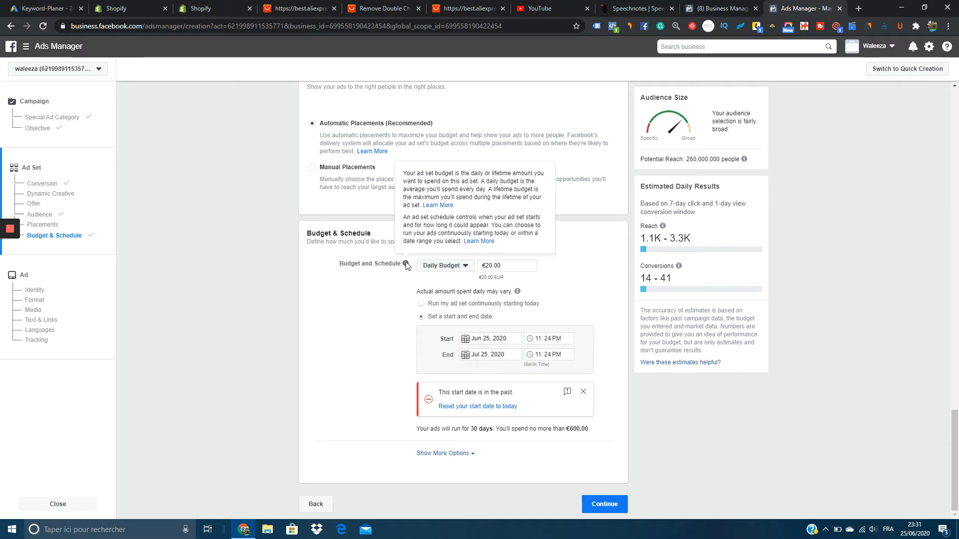
{"action": "left_click", "coordinate": [453, 268]}
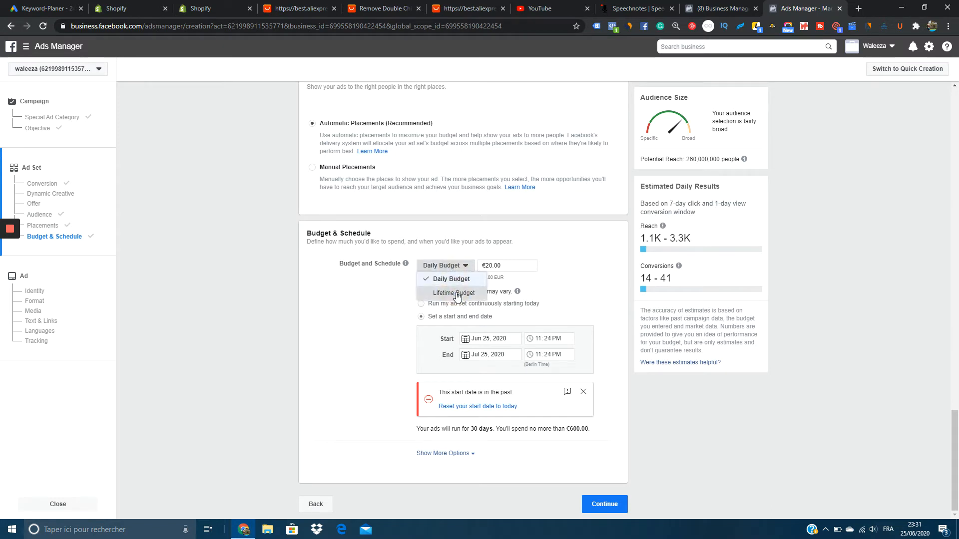
{"action": "left_click", "coordinate": [459, 293]}
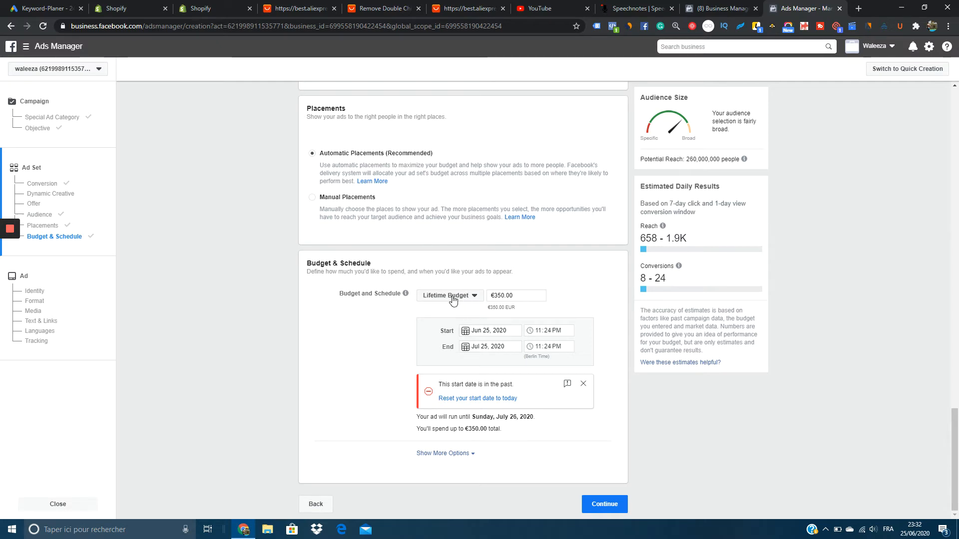
Set the ad set's start date to Jun 26, 2020.
{"action": "left_click", "coordinate": [487, 330]}
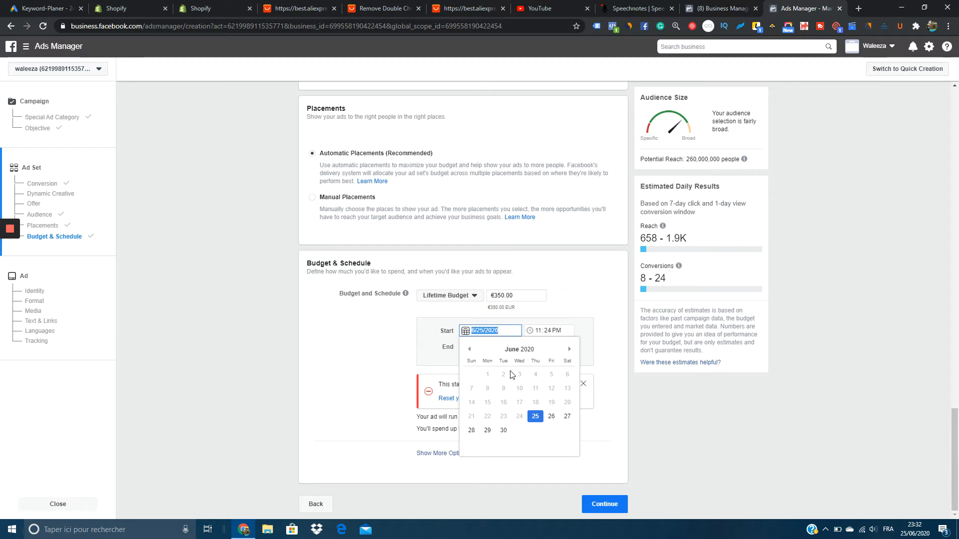
{"action": "left_click", "coordinate": [551, 416]}
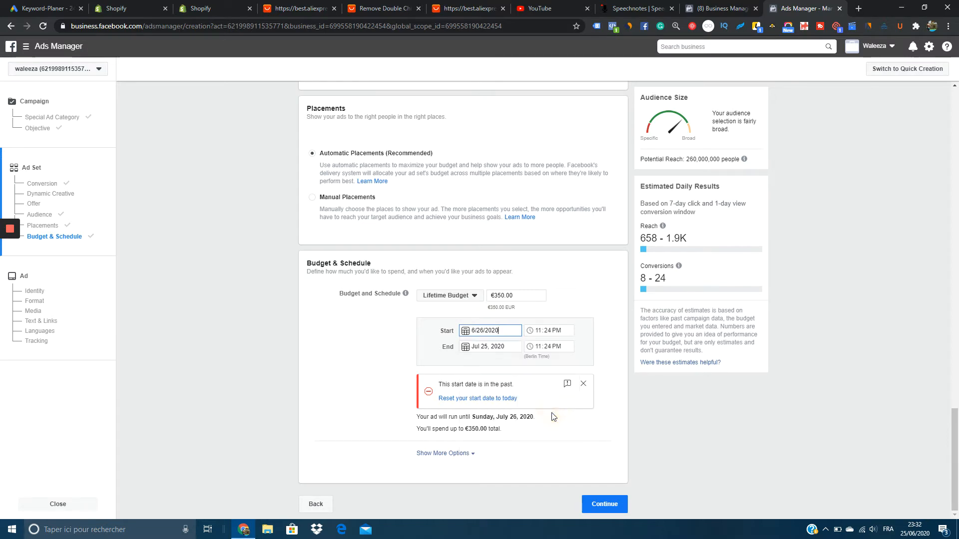
{"action": "left_click", "coordinate": [547, 333]}
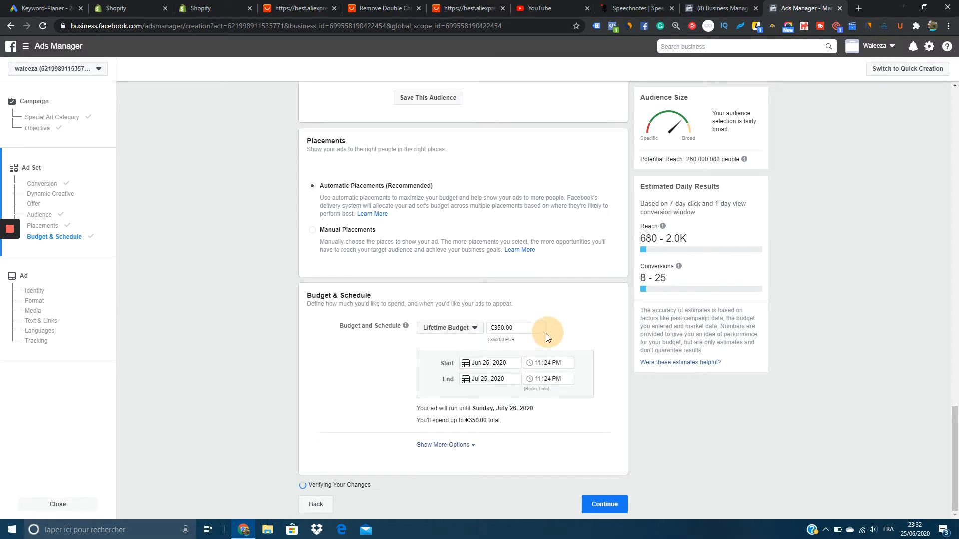
Set the ad set's start time to 1:00 AM.
{"action": "left_click", "coordinate": [538, 365]}
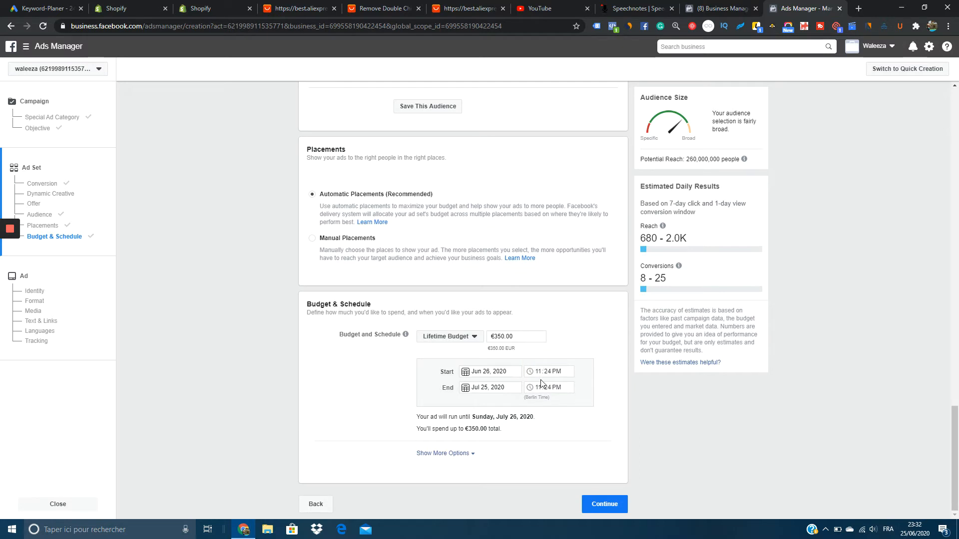
{"action": "left_click", "coordinate": [544, 372]}
{"action": "left_click", "coordinate": [541, 373]}
{"action": "left_click", "coordinate": [556, 370]}
{"action": "key", "text": "Down"}
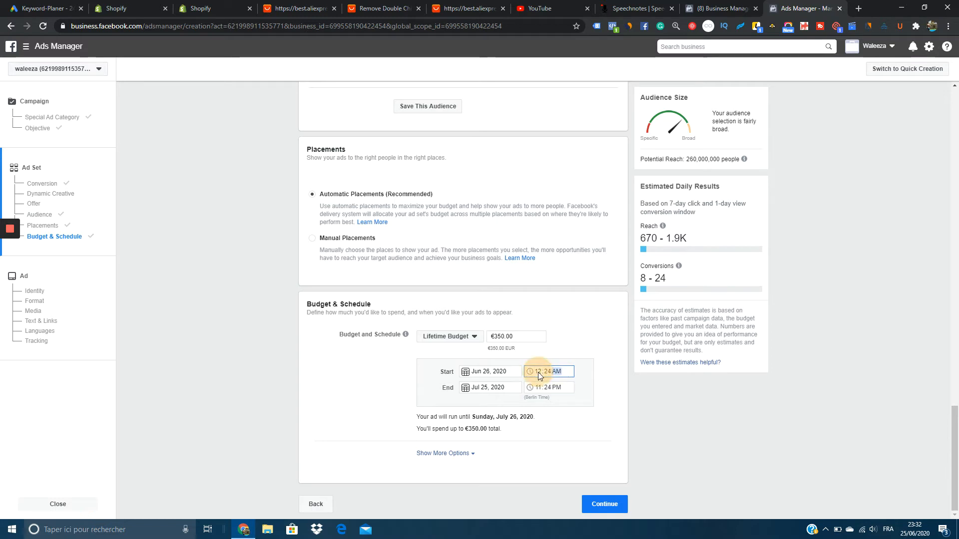
{"action": "left_click", "coordinate": [538, 373]}
{"action": "key", "text": "Up"}
{"action": "type", "text": "10"}
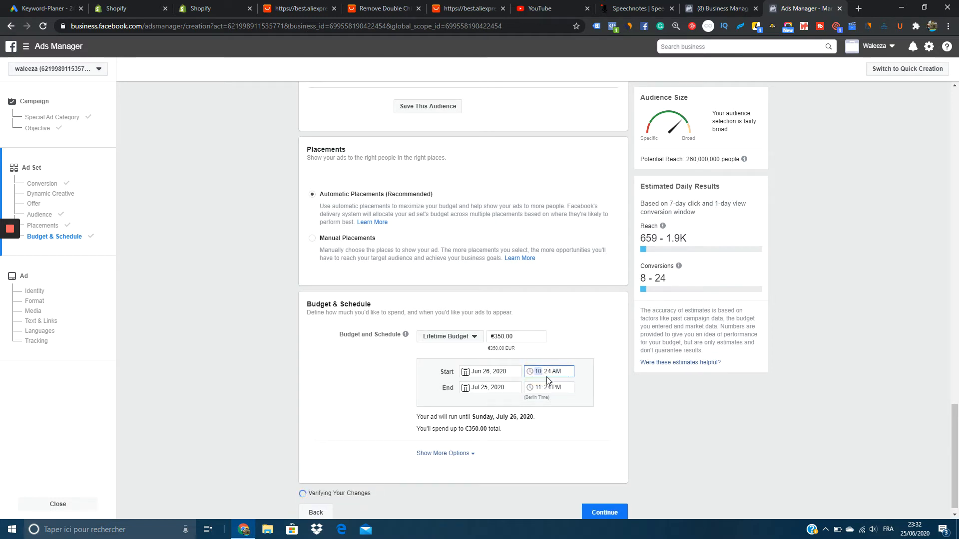
{"action": "left_click", "coordinate": [551, 373]}
{"action": "left_click", "coordinate": [547, 374]}
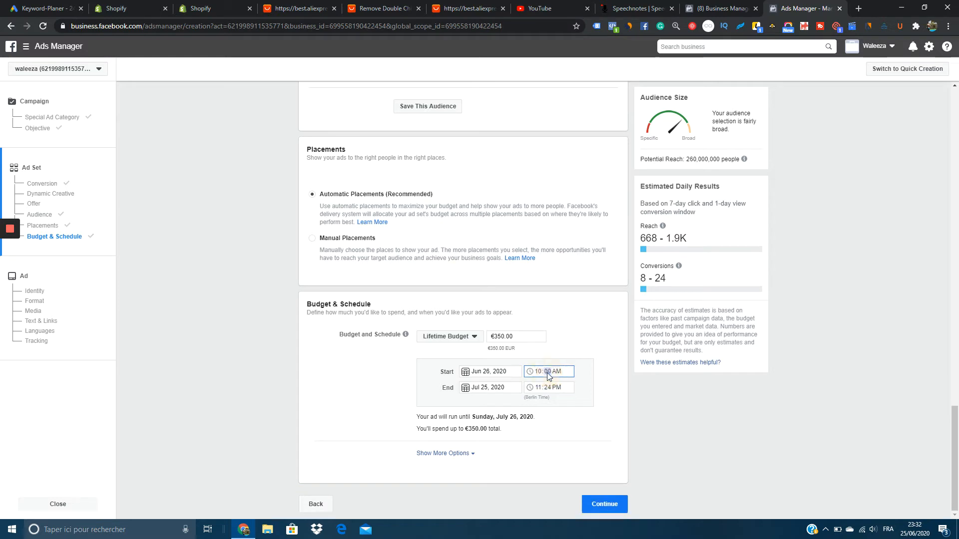
{"action": "type", "text": "00"}
{"action": "left_click", "coordinate": [539, 374]}
{"action": "type", "text": "1"}
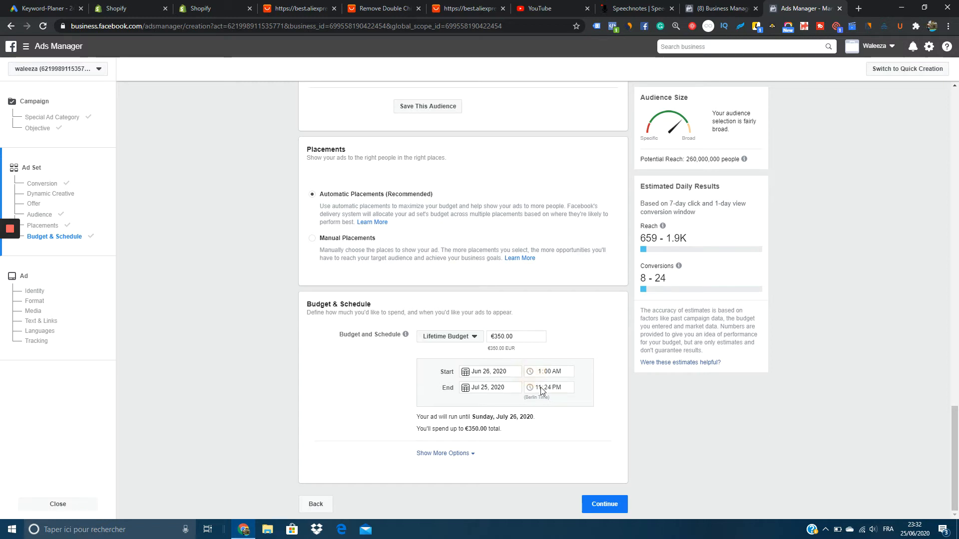
Try Jul 31, 2020 and Aug 6, 2020 as the ad set's end date.
{"action": "left_click", "coordinate": [540, 387]}
{"action": "left_click", "coordinate": [485, 388]}
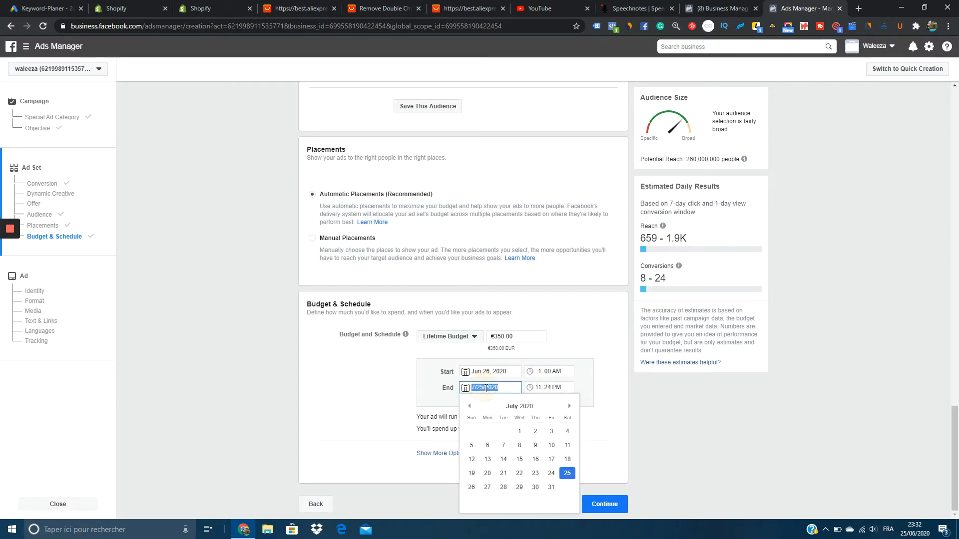
{"action": "left_click", "coordinate": [547, 487]}
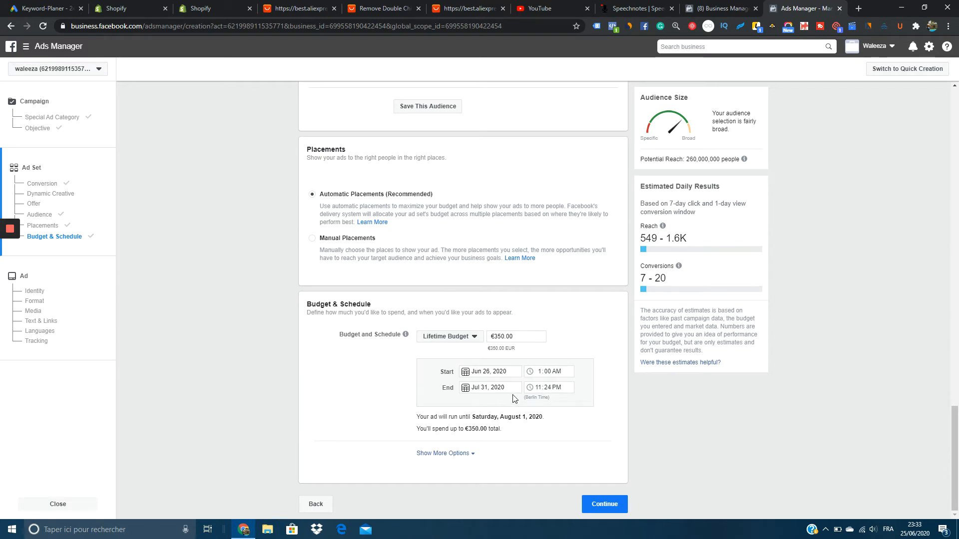
{"action": "left_click", "coordinate": [484, 386]}
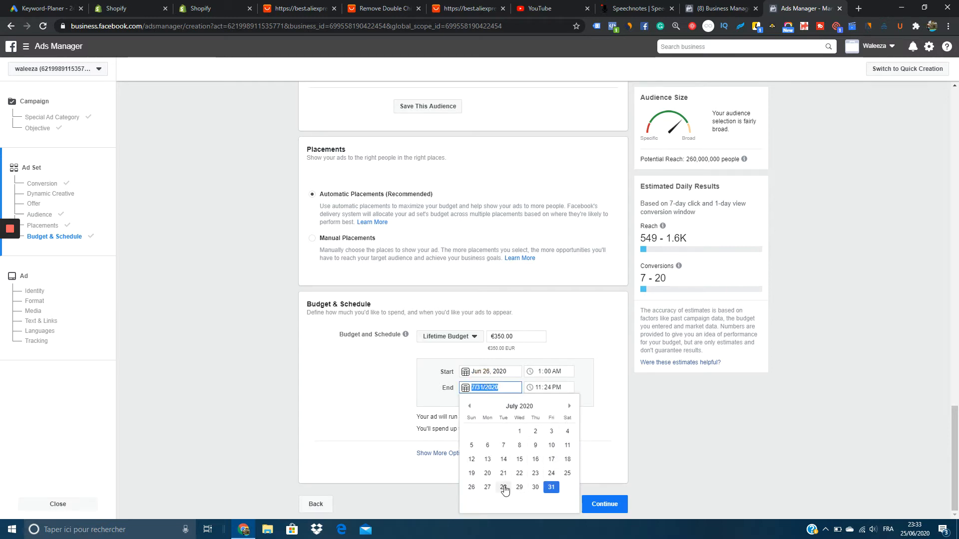
{"action": "left_click", "coordinate": [569, 408]}
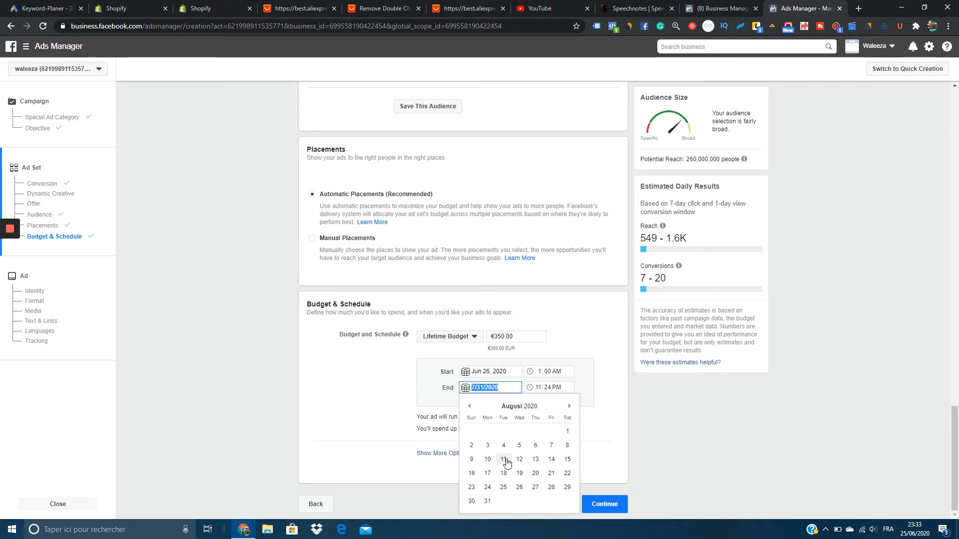
{"action": "left_click", "coordinate": [536, 445]}
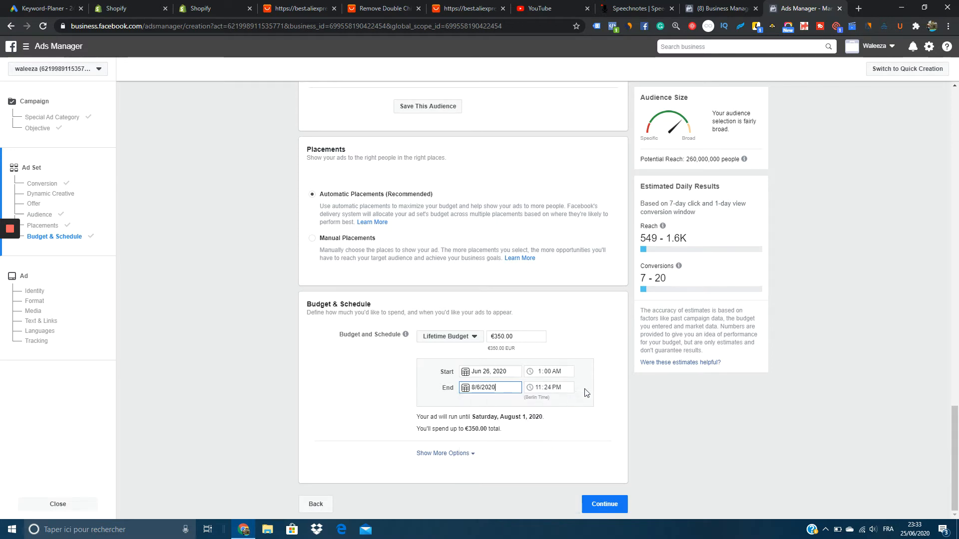
{"action": "left_click", "coordinate": [607, 376]}
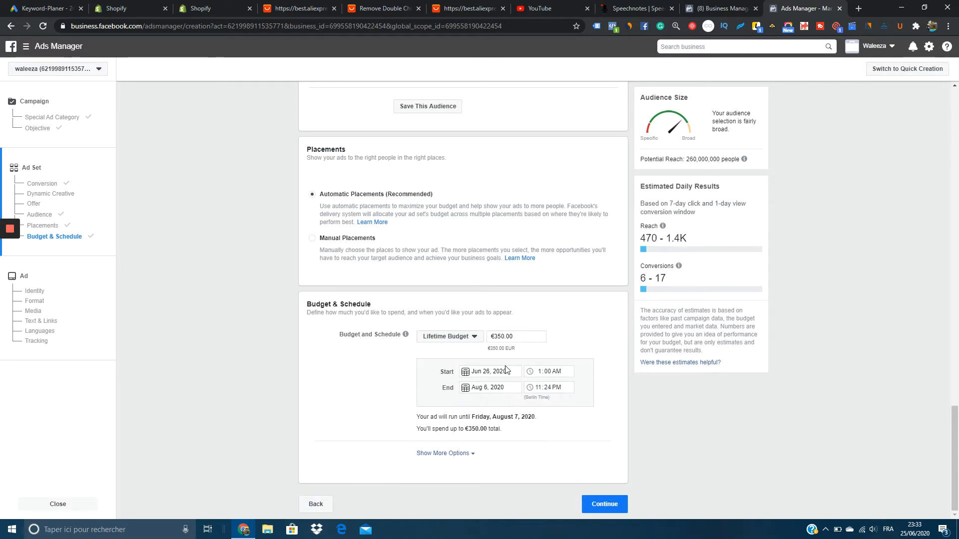
Set the ad set's end date to Jul 6, 2020.
{"action": "left_click", "coordinate": [492, 386]}
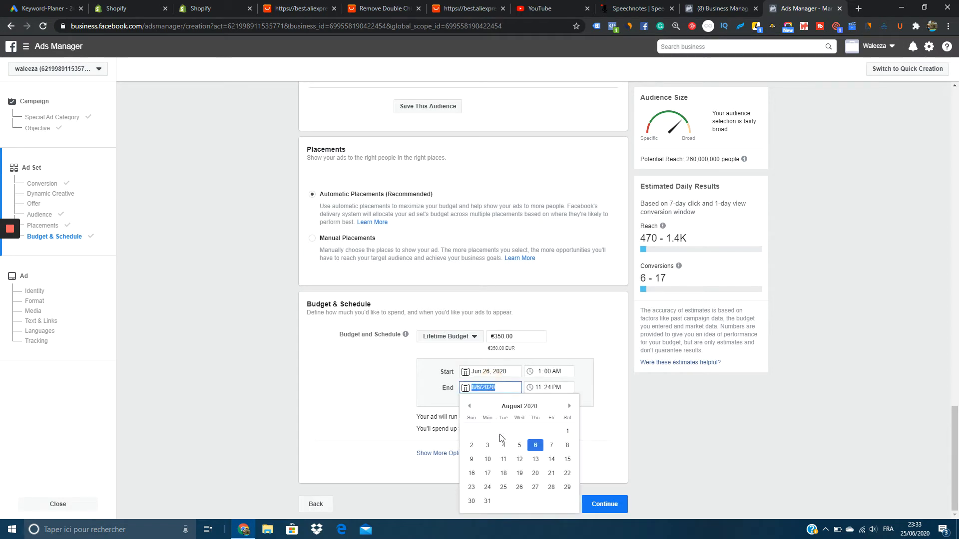
{"action": "left_click", "coordinate": [470, 406]}
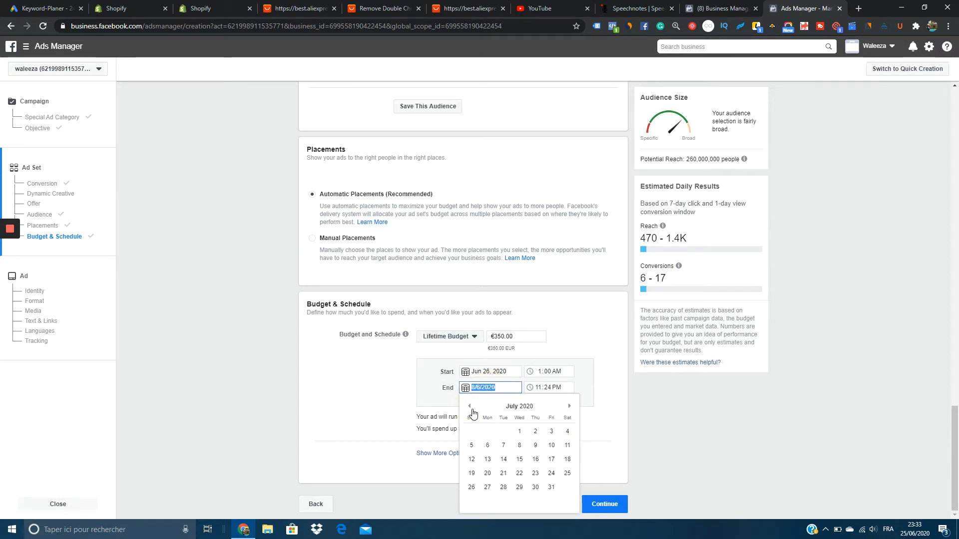
{"action": "left_click", "coordinate": [489, 446]}
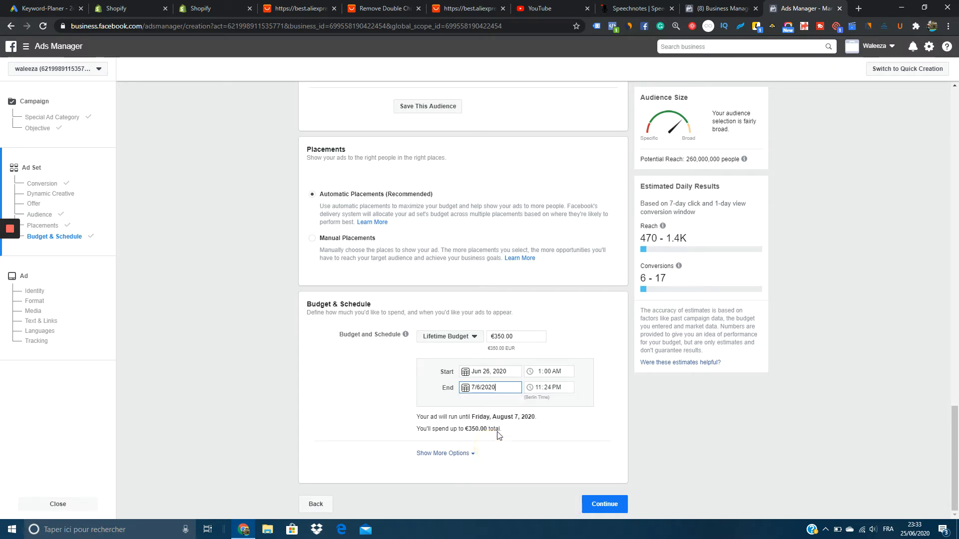
{"action": "left_click", "coordinate": [618, 376]}
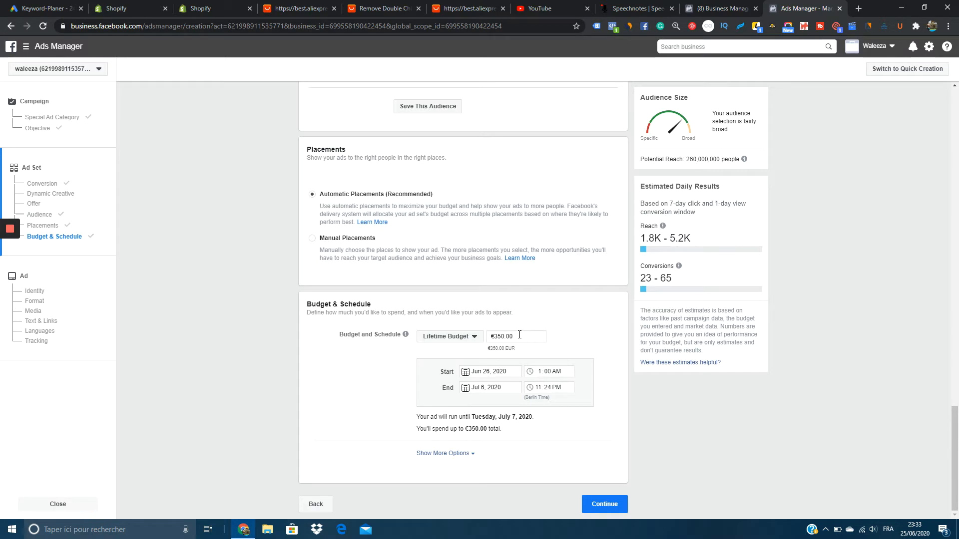
Set the ad set's lifetime budget to €111.00.
{"action": "scroll", "coordinate": [519, 333], "scroll_direction": "up", "scroll_amount": 9}
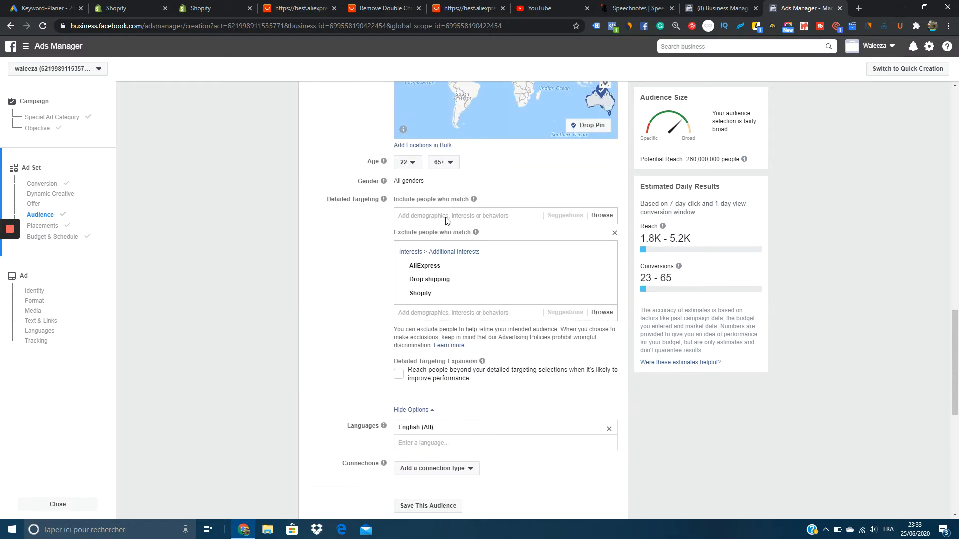
{"action": "scroll", "coordinate": [385, 220], "scroll_direction": "up", "scroll_amount": 10}
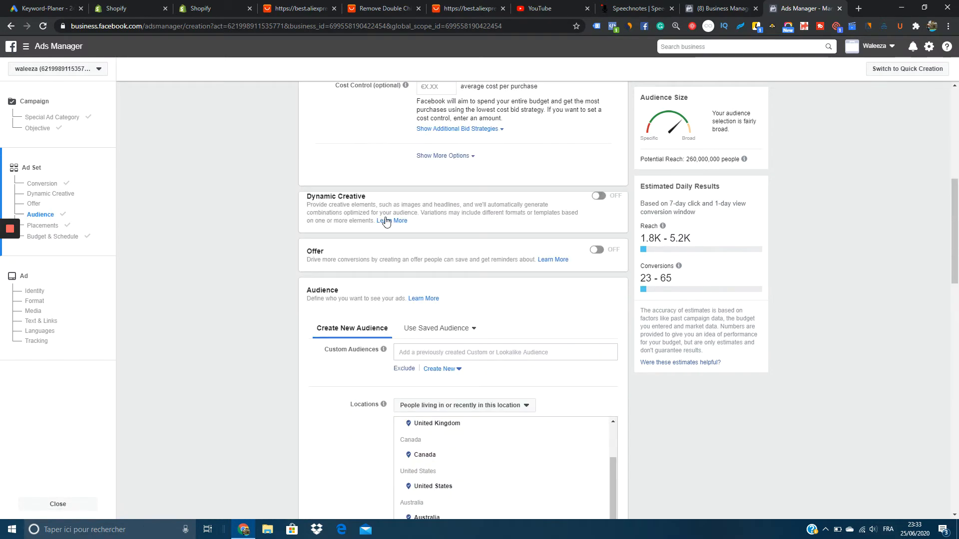
{"action": "scroll", "coordinate": [385, 220], "scroll_direction": "down", "scroll_amount": 13}
{"action": "scroll", "coordinate": [385, 222], "scroll_direction": "down", "scroll_amount": 6}
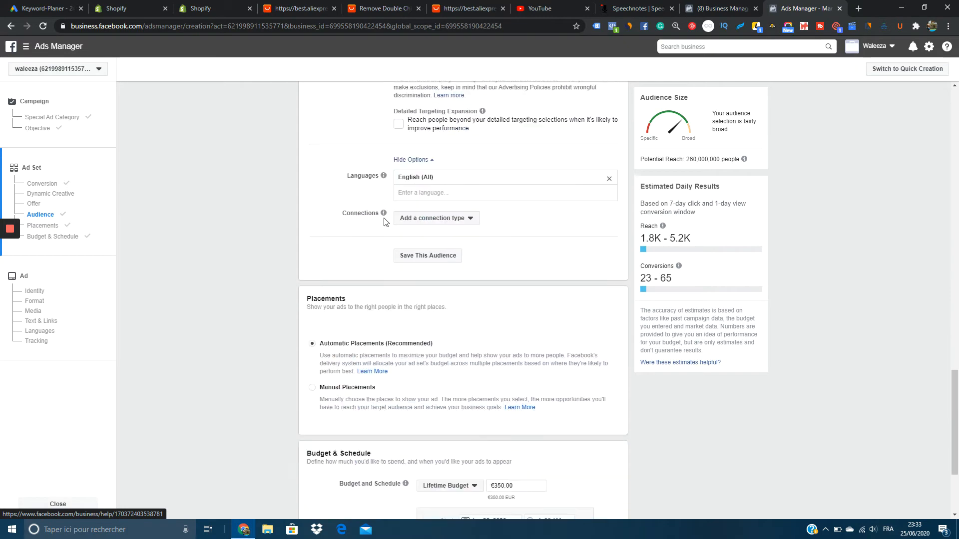
{"action": "left_click", "coordinate": [524, 335]}
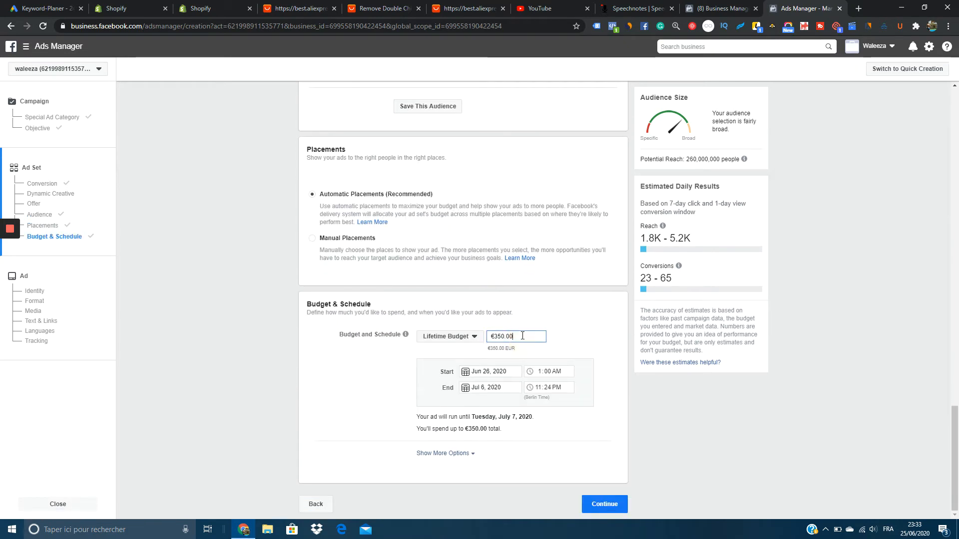
{"action": "left_click_drag", "start_coordinate": [479, 338], "coordinate": [463, 338]}
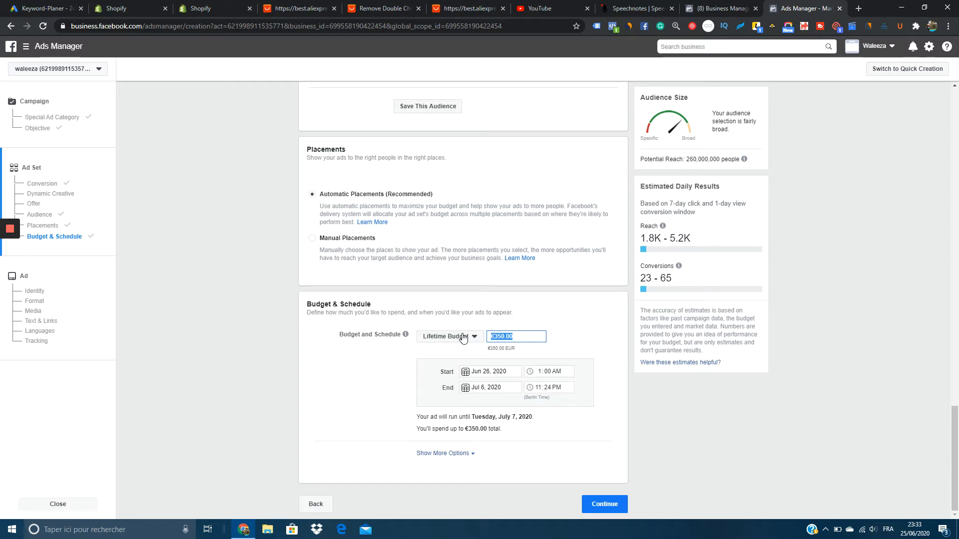
{"action": "type", "text": "111"}
{"action": "left_click", "coordinate": [413, 361]}
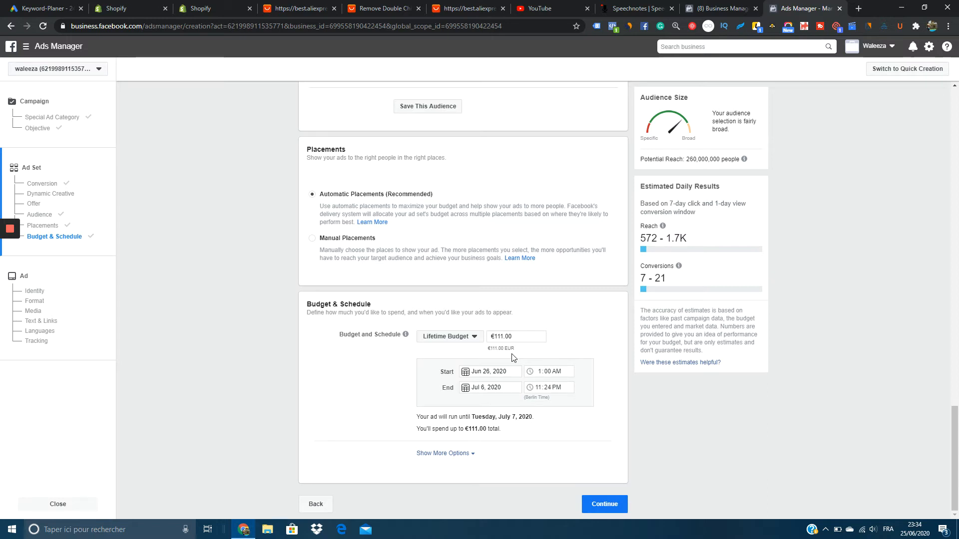
Continue from the ad set to the ad setup and name the ad "video 1".
{"action": "left_click", "coordinate": [599, 506]}
{"action": "mouse_move", "coordinate": [11, 234]}
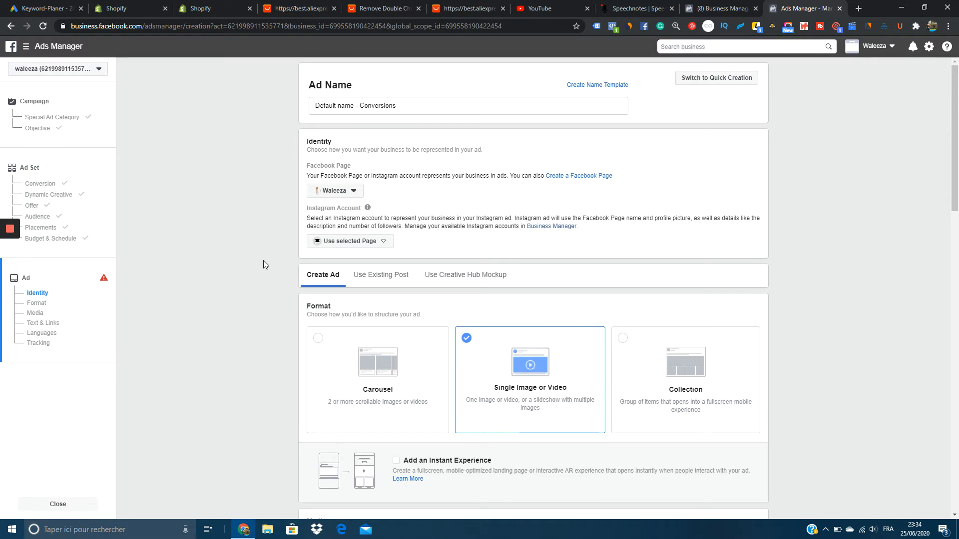
{"action": "scroll", "coordinate": [266, 265], "scroll_direction": "down", "scroll_amount": 1}
{"action": "scroll", "coordinate": [266, 264], "scroll_direction": "up", "scroll_amount": 1}
{"action": "left_click_drag", "start_coordinate": [409, 104], "coordinate": [265, 96]}
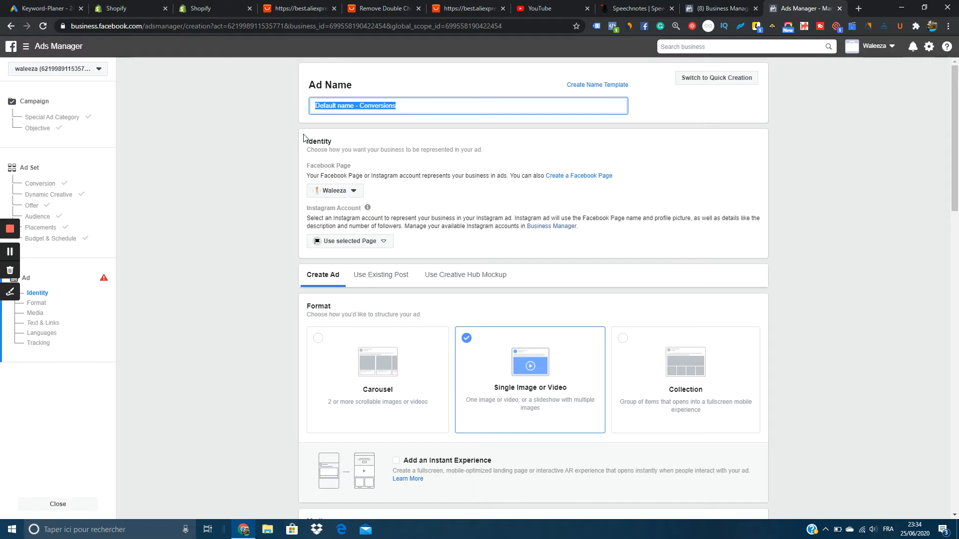
{"action": "type", "text": "video"}
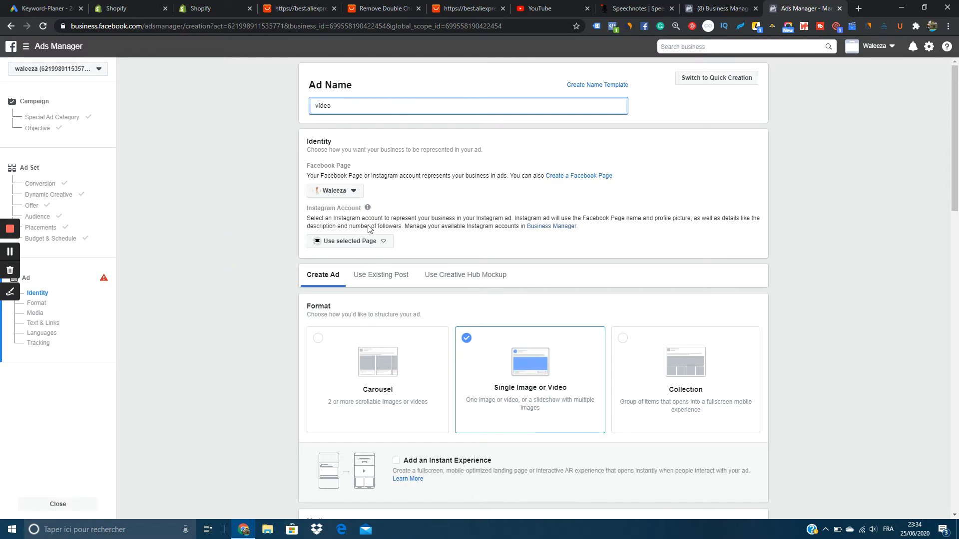
{"action": "type", "text": " 1"}
Examine the Facebook Page and Instagram Account choices in the ad's identity settings.
{"action": "left_click", "coordinate": [350, 191]}
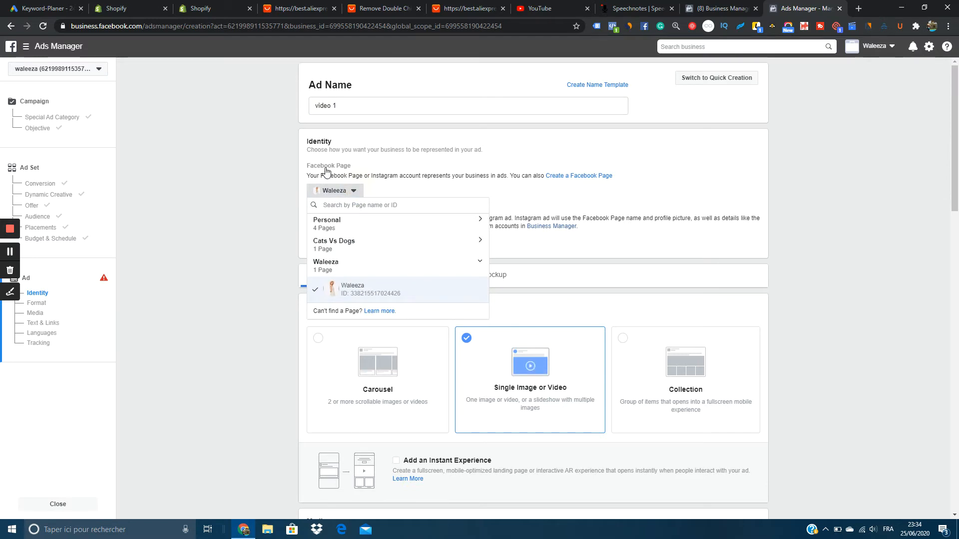
{"action": "left_click", "coordinate": [266, 210]}
{"action": "left_click", "coordinate": [365, 243]}
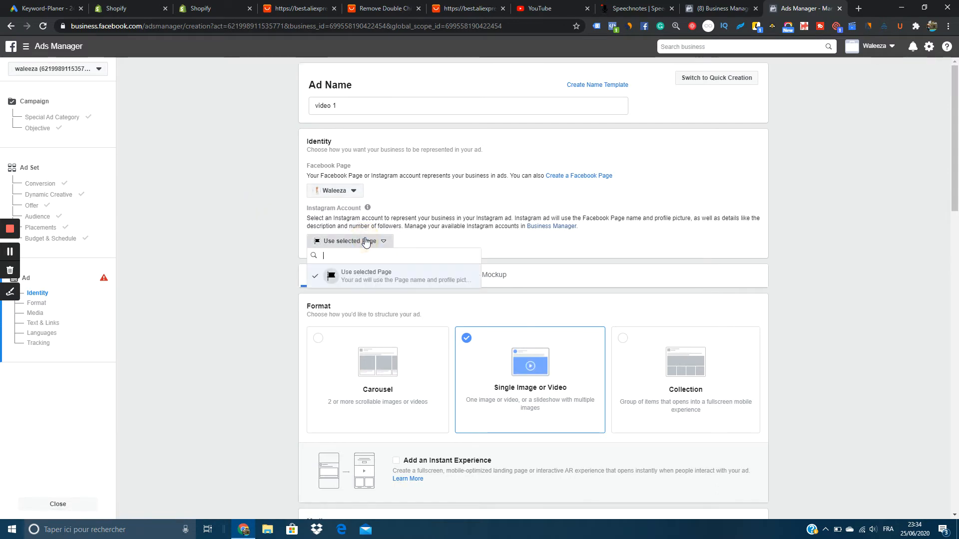
{"action": "left_click", "coordinate": [190, 262]}
Switch the ad's creation method to Use Existing Post.
{"action": "scroll", "coordinate": [190, 262], "scroll_direction": "down", "scroll_amount": 1}
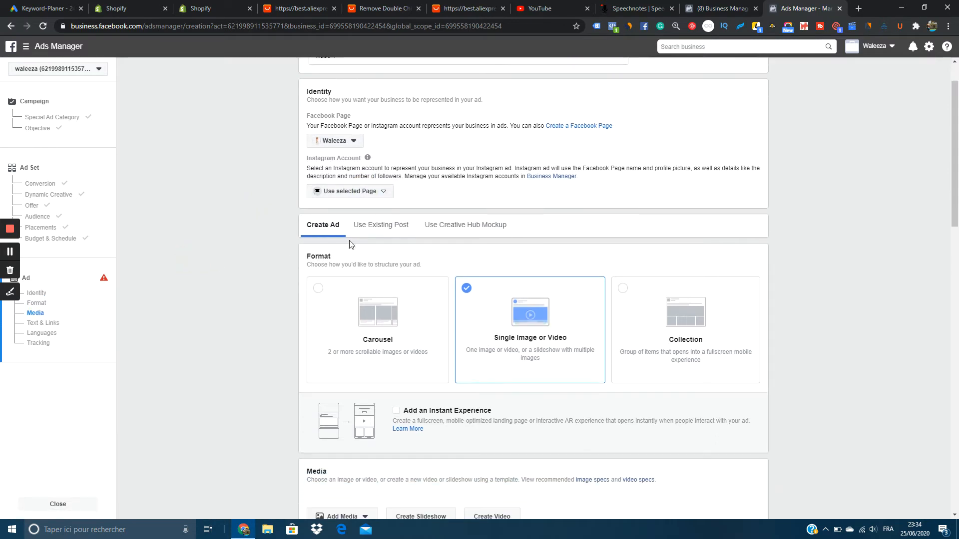
{"action": "left_click", "coordinate": [383, 235]}
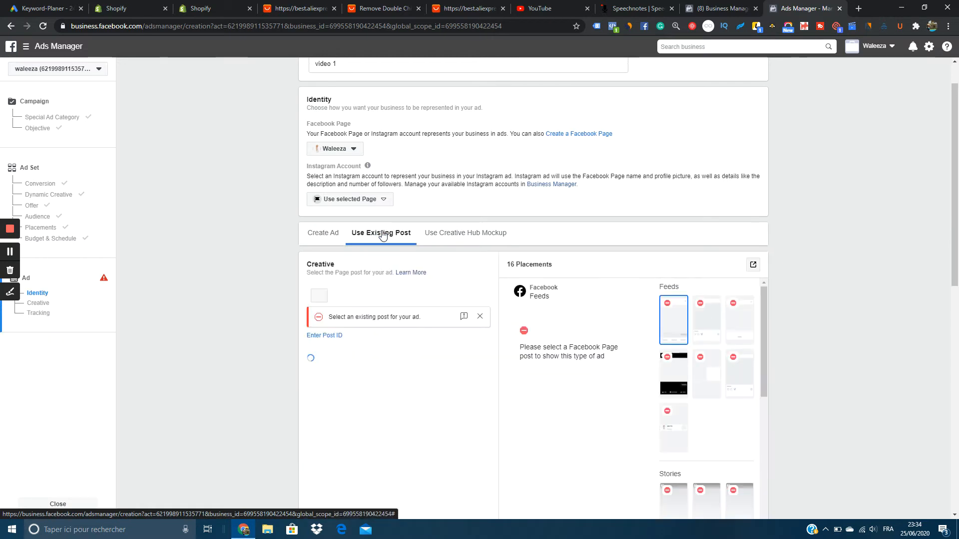
Review the existing-post creative and its placement previews, and return the ad's creation method to Create Ad.
{"action": "scroll", "coordinate": [676, 330], "scroll_direction": "down", "scroll_amount": 1}
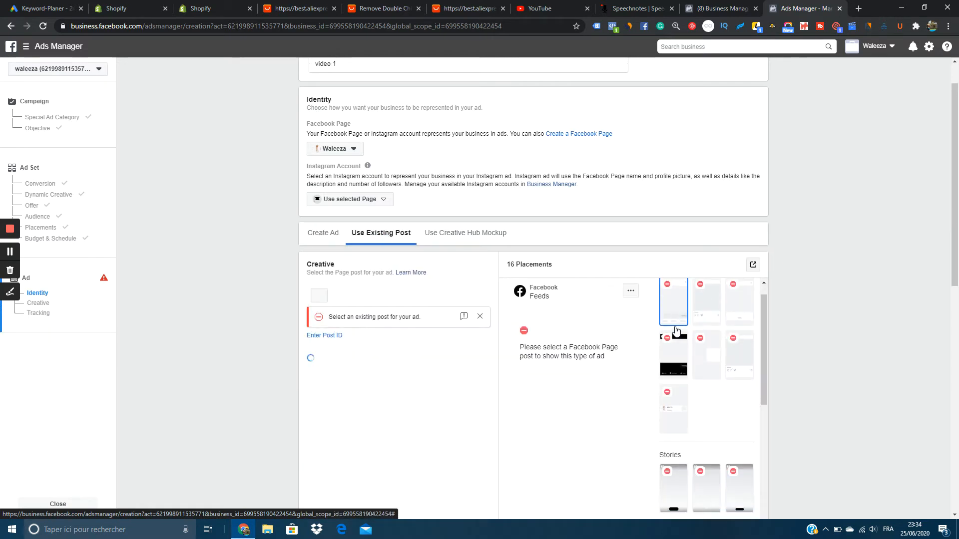
{"action": "scroll", "coordinate": [676, 330], "scroll_direction": "down", "scroll_amount": 2}
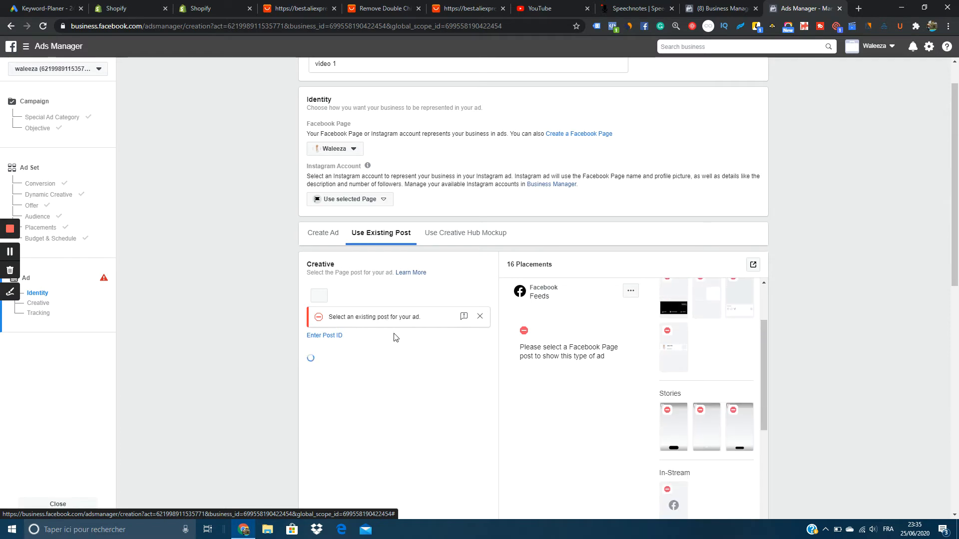
{"action": "scroll", "coordinate": [375, 389], "scroll_direction": "down", "scroll_amount": 2}
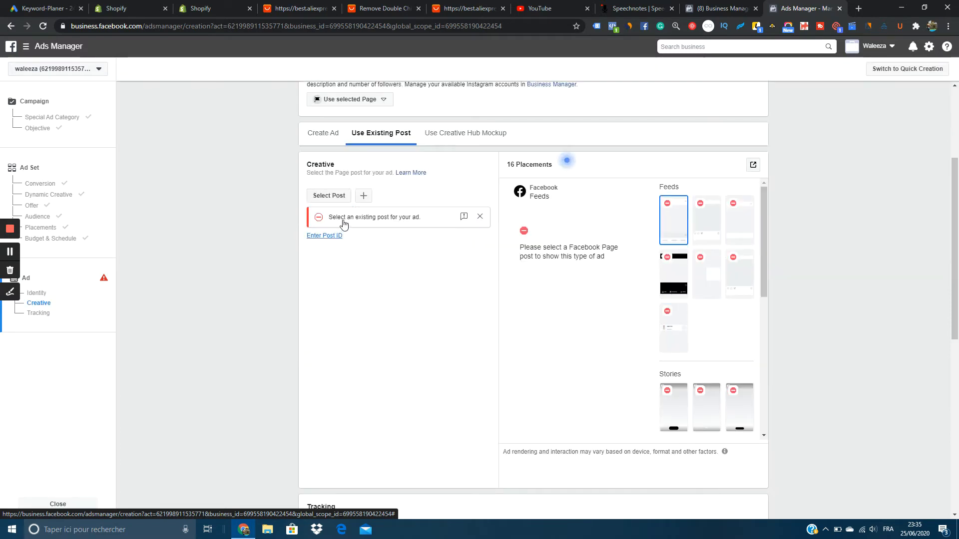
{"action": "scroll", "coordinate": [348, 216], "scroll_direction": "up", "scroll_amount": 2}
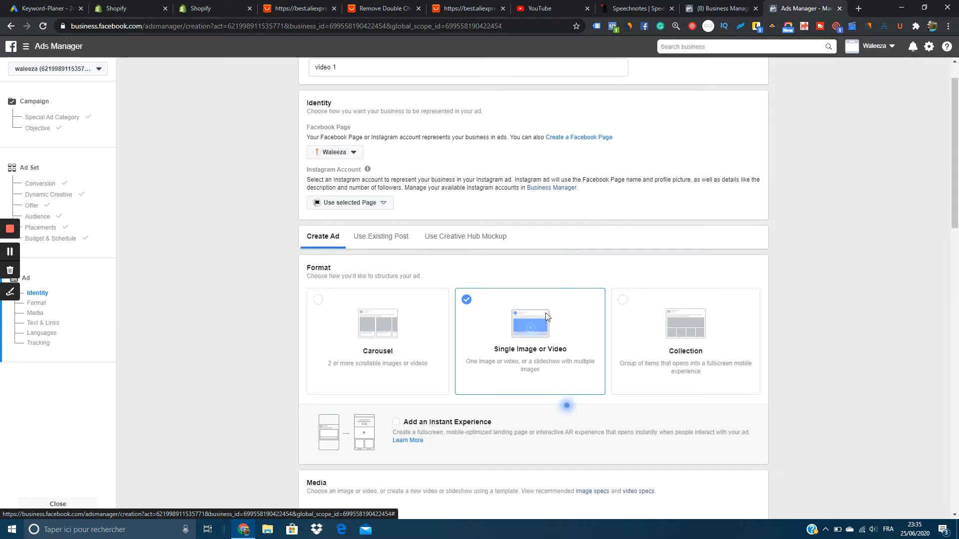
Examine the ad's format, Instant Experience, media, and text and link options.
{"action": "scroll", "coordinate": [535, 367], "scroll_direction": "down", "scroll_amount": 1}
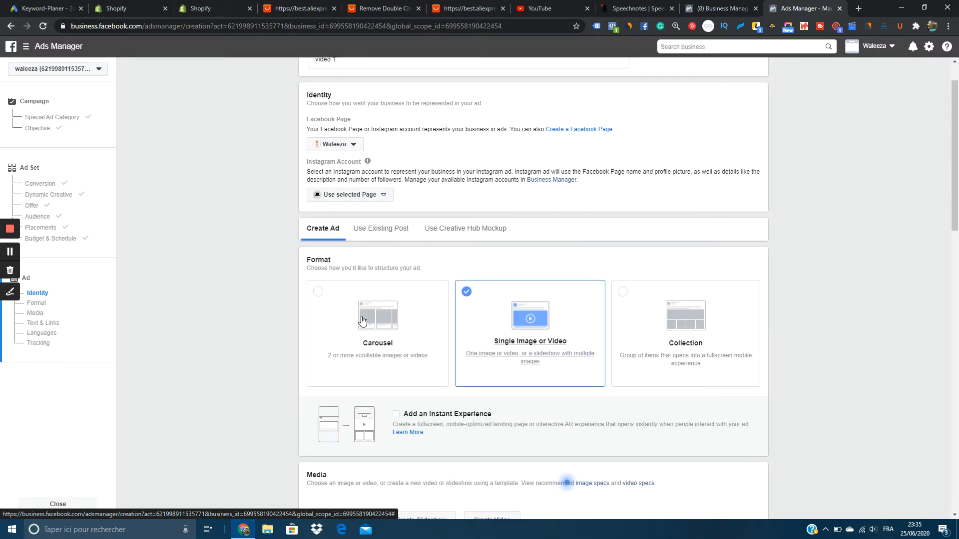
{"action": "scroll", "coordinate": [362, 320], "scroll_direction": "down", "scroll_amount": 1}
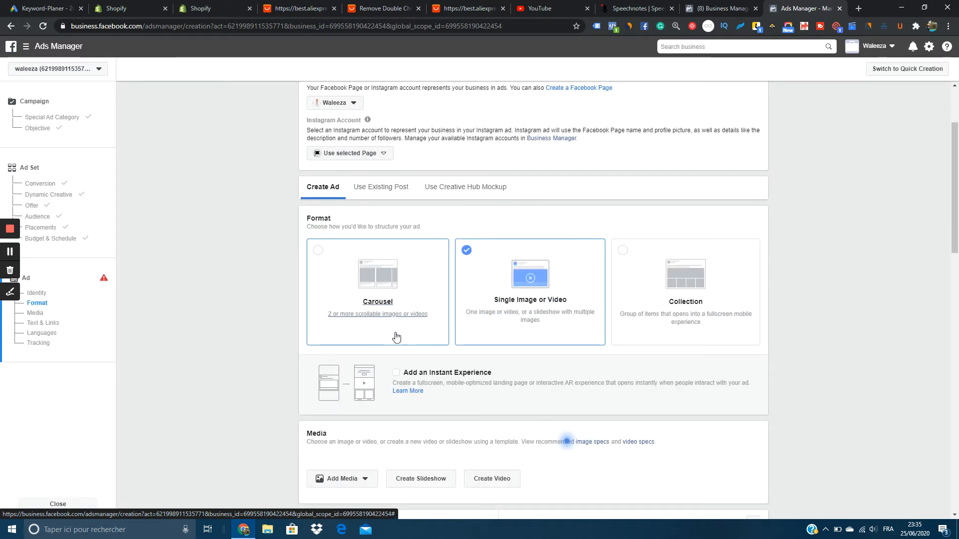
{"action": "scroll", "coordinate": [661, 316], "scroll_direction": "down", "scroll_amount": 1}
{"action": "scroll", "coordinate": [659, 315], "scroll_direction": "down", "scroll_amount": 3}
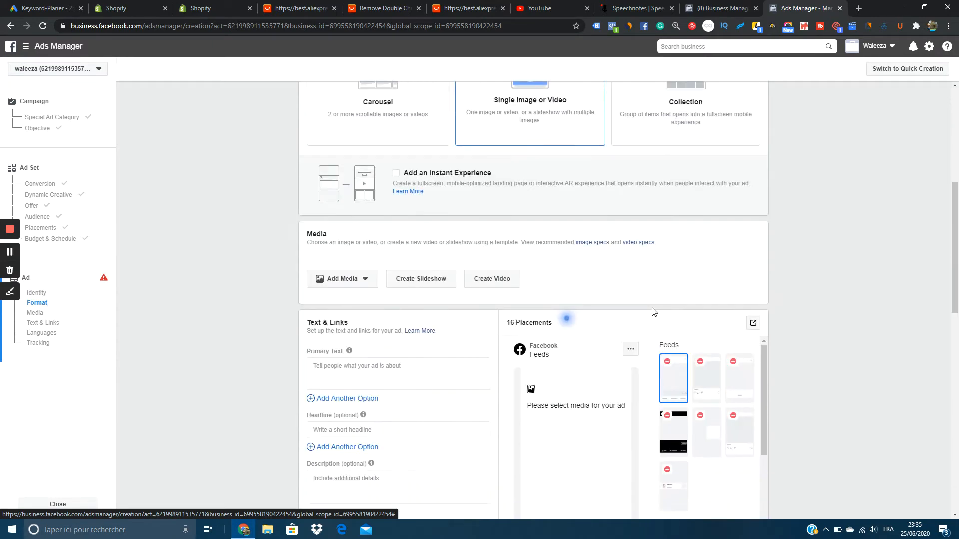
{"action": "left_click", "coordinate": [397, 175]}
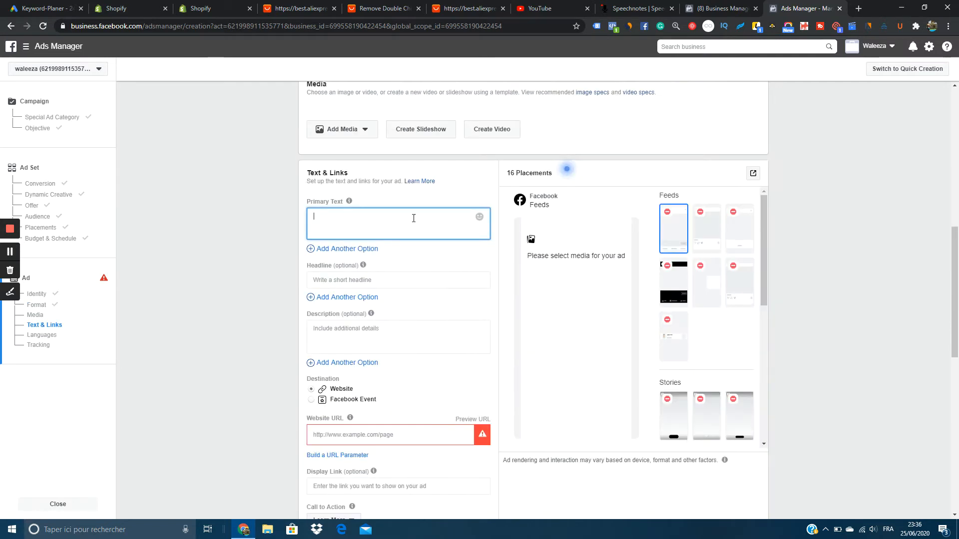
{"action": "scroll", "coordinate": [413, 219], "scroll_direction": "up", "scroll_amount": 1}
{"action": "scroll", "coordinate": [414, 218], "scroll_direction": "up", "scroll_amount": 1}
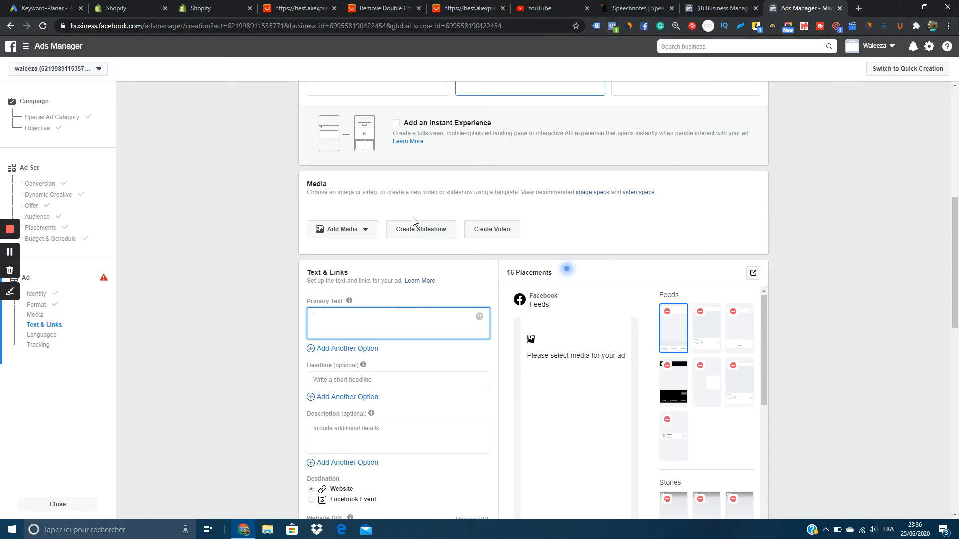
{"action": "scroll", "coordinate": [407, 204], "scroll_direction": "up", "scroll_amount": 1}
Browse the square and vertical templates in the Video Creation Kit and close it without choosing one.
{"action": "left_click", "coordinate": [341, 279]}
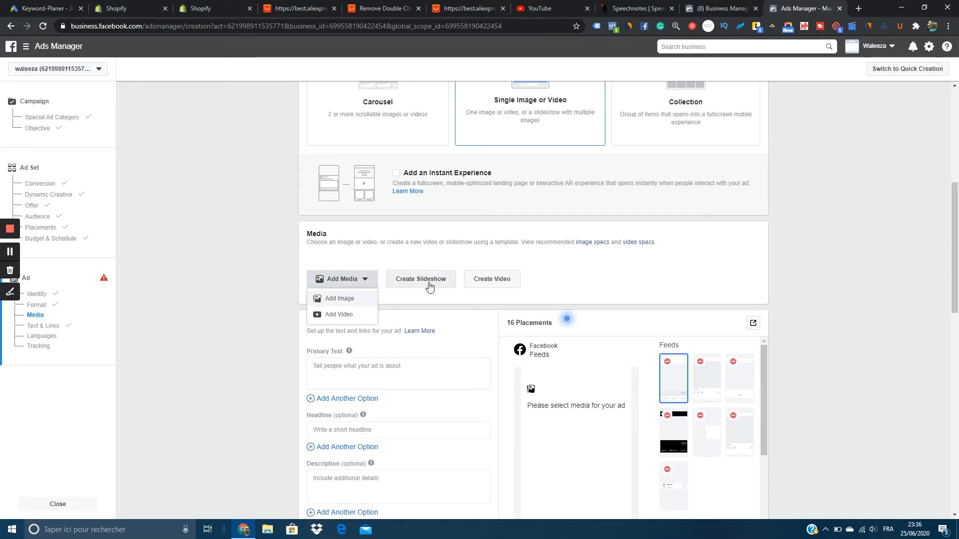
{"action": "left_click", "coordinate": [484, 285]}
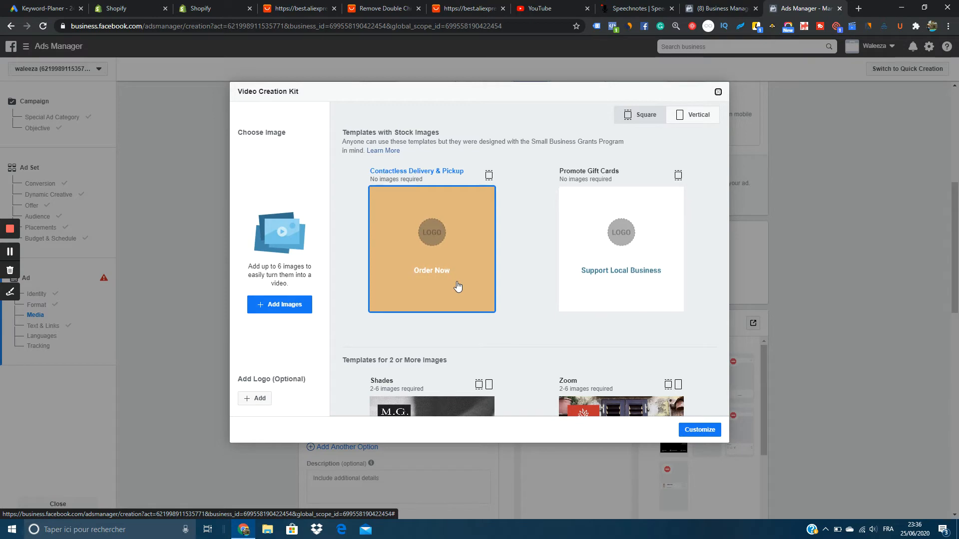
{"action": "scroll", "coordinate": [458, 286], "scroll_direction": "down", "scroll_amount": 4}
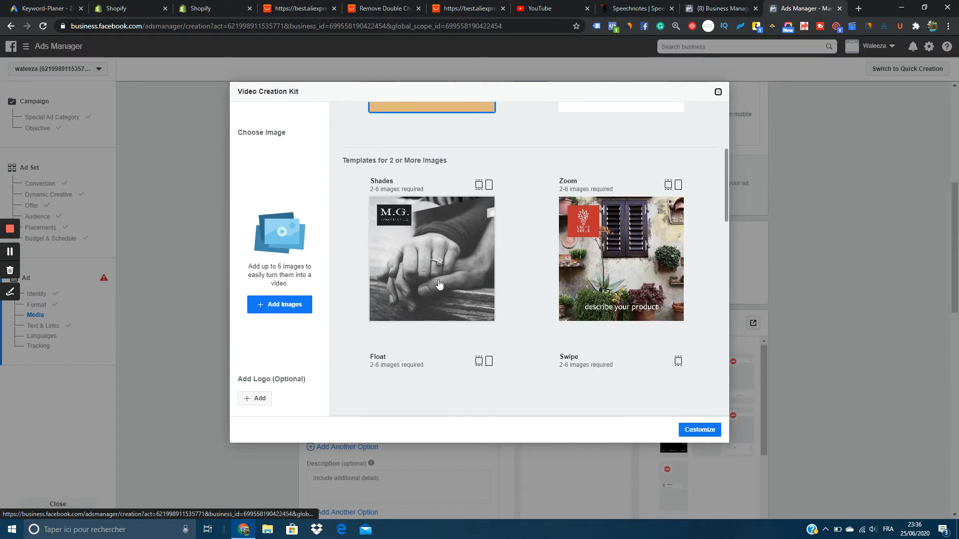
{"action": "scroll", "coordinate": [452, 269], "scroll_direction": "down", "scroll_amount": 2}
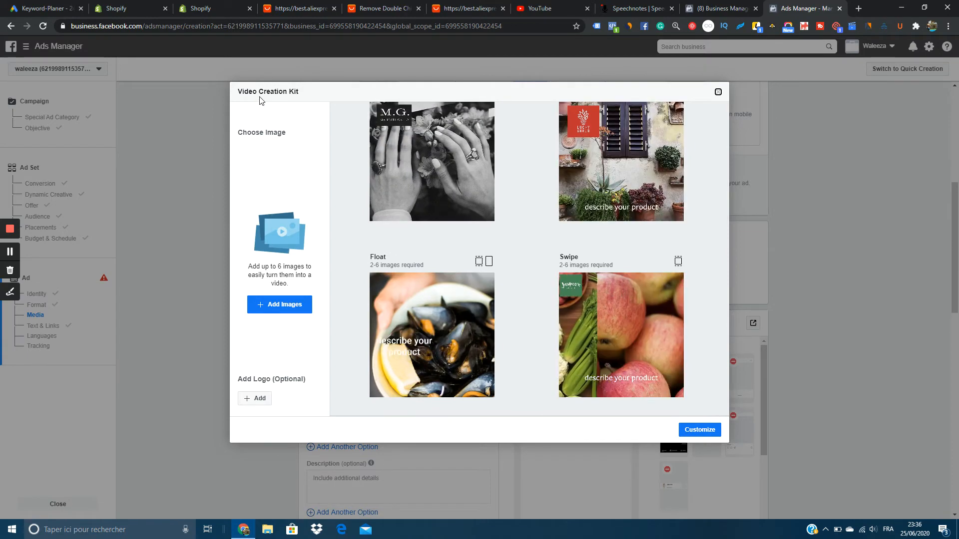
{"action": "scroll", "coordinate": [384, 202], "scroll_direction": "down", "scroll_amount": 3}
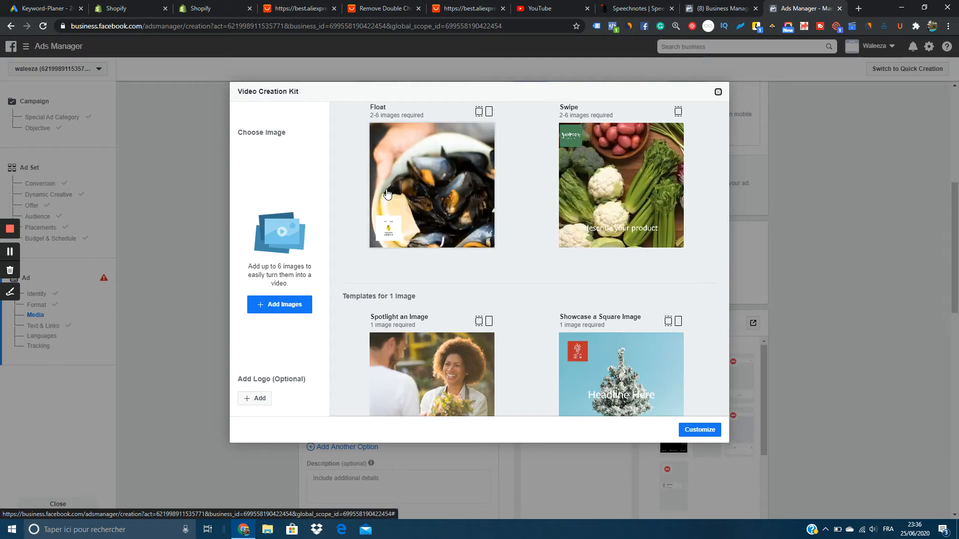
{"action": "scroll", "coordinate": [387, 193], "scroll_direction": "down", "scroll_amount": 3}
{"action": "scroll", "coordinate": [387, 192], "scroll_direction": "down", "scroll_amount": 5}
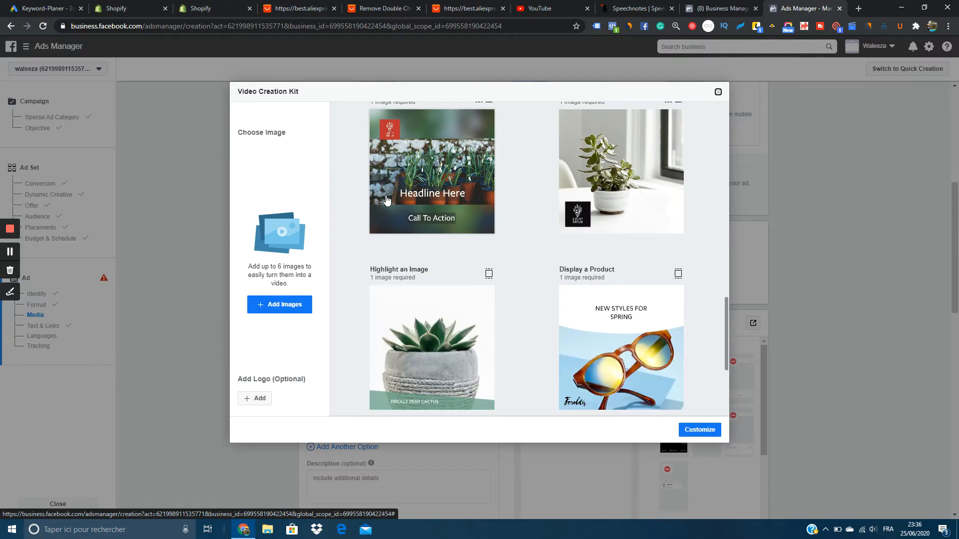
{"action": "scroll", "coordinate": [466, 323], "scroll_direction": "down", "scroll_amount": 4}
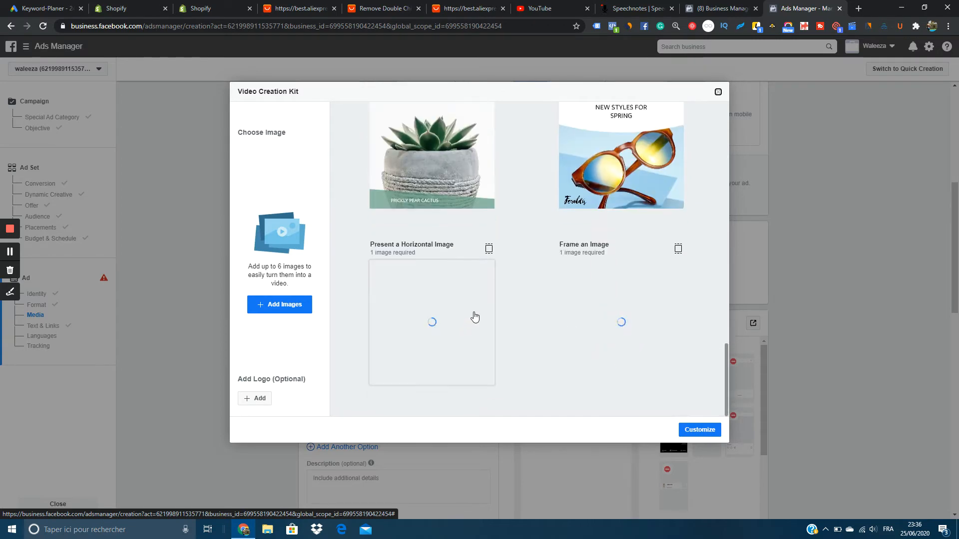
{"action": "scroll", "coordinate": [476, 308], "scroll_direction": "up", "scroll_amount": 15}
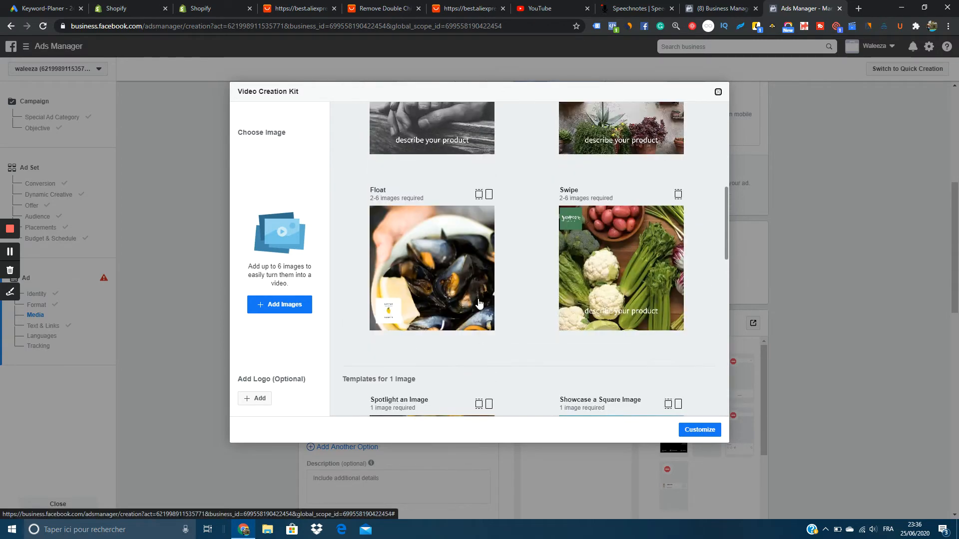
{"action": "scroll", "coordinate": [478, 303], "scroll_direction": "up", "scroll_amount": 3}
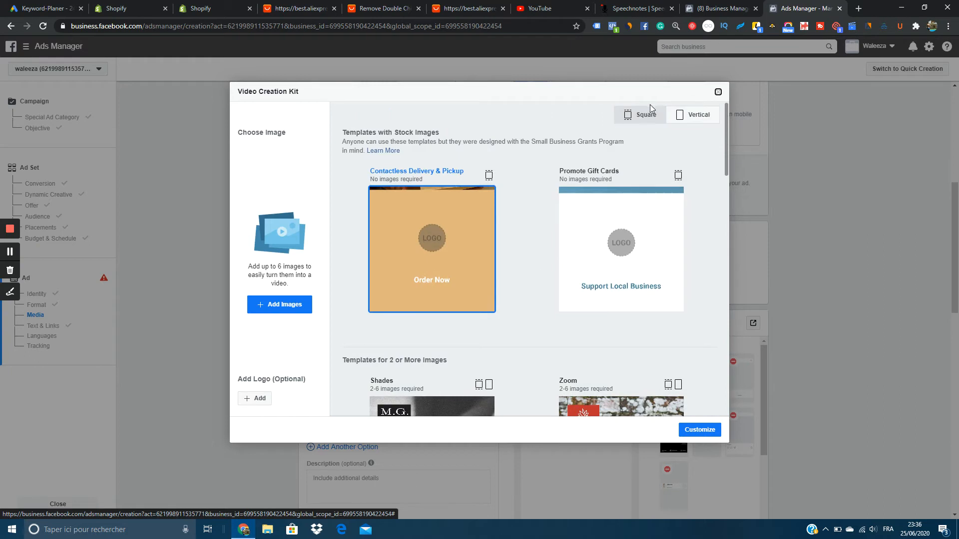
{"action": "left_click", "coordinate": [712, 116]}
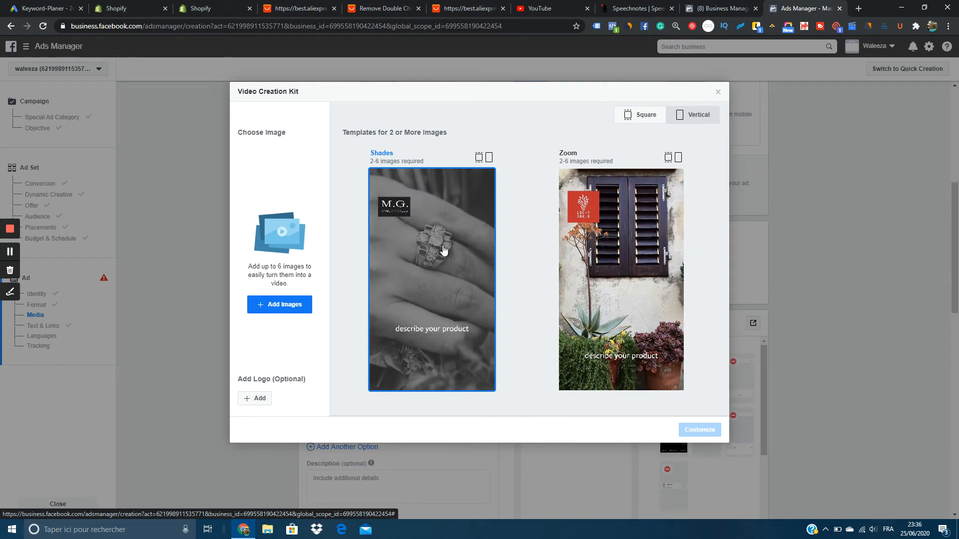
{"action": "left_click", "coordinate": [718, 92]}
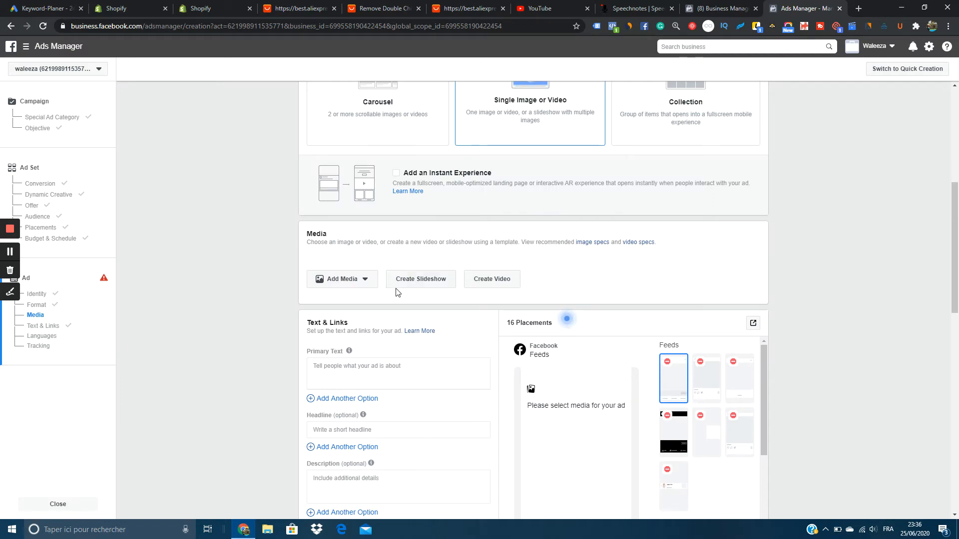
Add the account video My Video6.mp4 as the ad's media.
{"action": "left_click", "coordinate": [342, 279]}
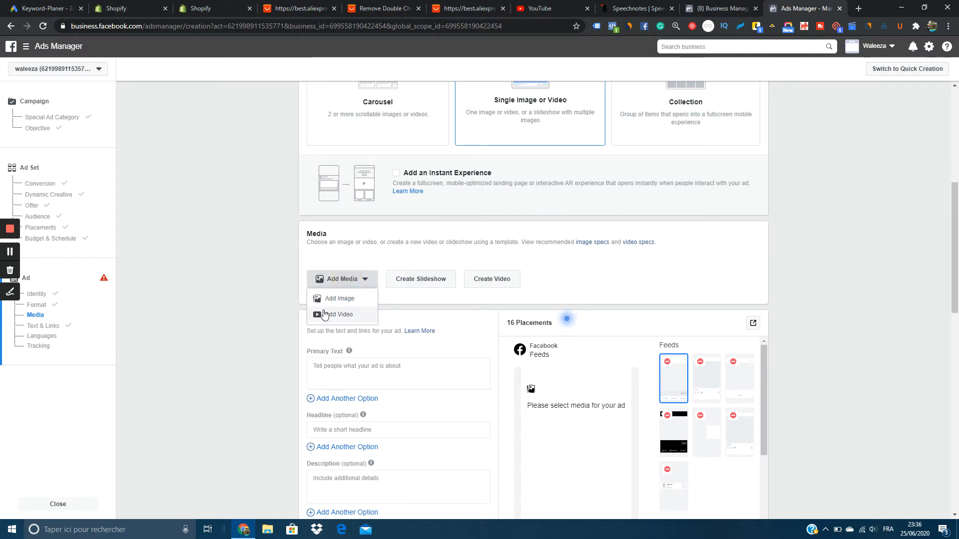
{"action": "left_click", "coordinate": [325, 313]}
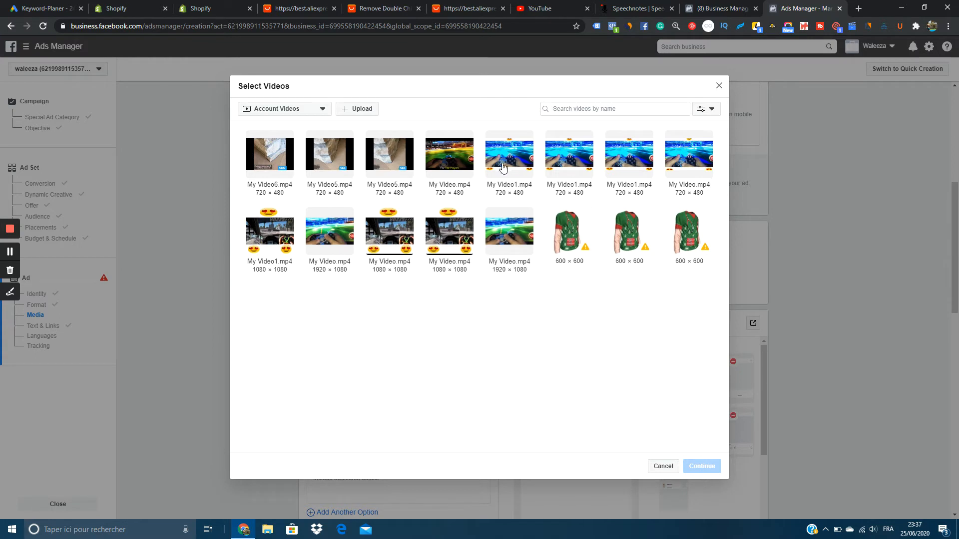
{"action": "left_click", "coordinate": [381, 165]}
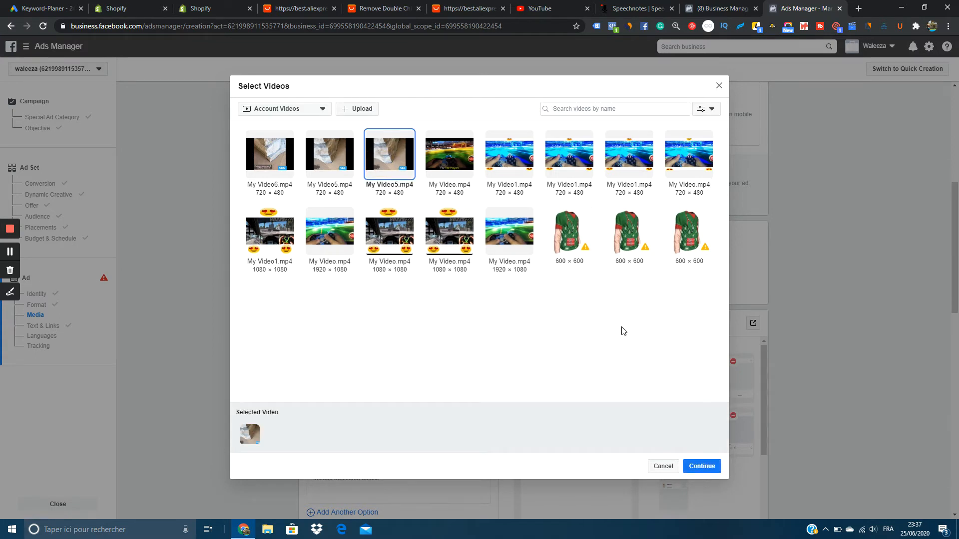
{"action": "left_click", "coordinate": [268, 167]}
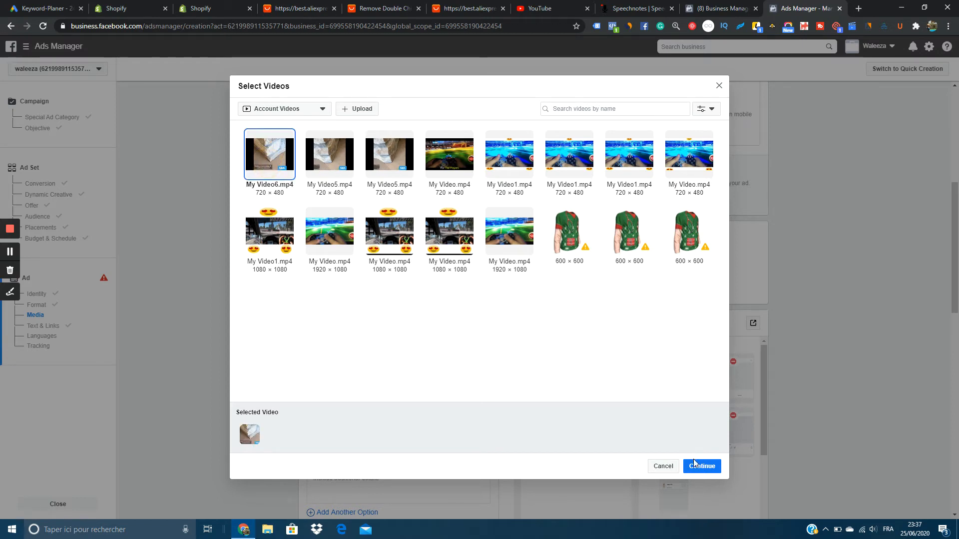
{"action": "left_click", "coordinate": [698, 474]}
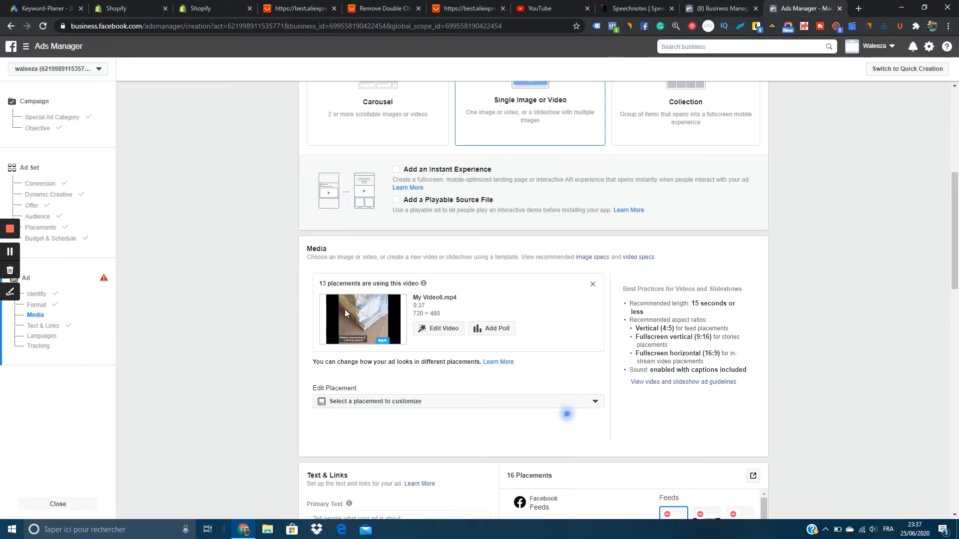
Open the Messenger Stories placement of the ad's video for customization.
{"action": "scroll", "coordinate": [341, 310], "scroll_direction": "down", "scroll_amount": 2}
{"action": "scroll", "coordinate": [355, 300], "scroll_direction": "down", "scroll_amount": 2}
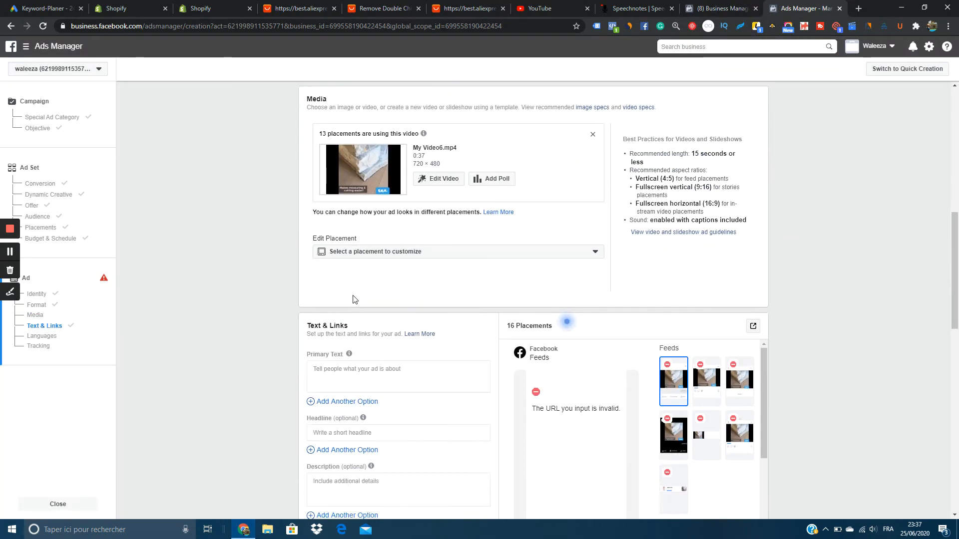
{"action": "scroll", "coordinate": [369, 180], "scroll_direction": "down", "scroll_amount": 3}
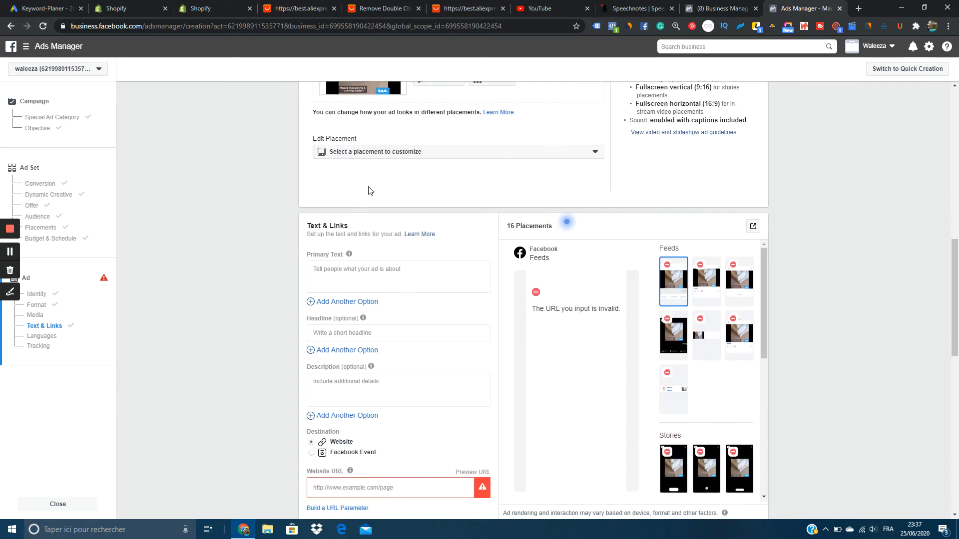
{"action": "left_click", "coordinate": [390, 160]}
{"action": "left_click", "coordinate": [585, 157]}
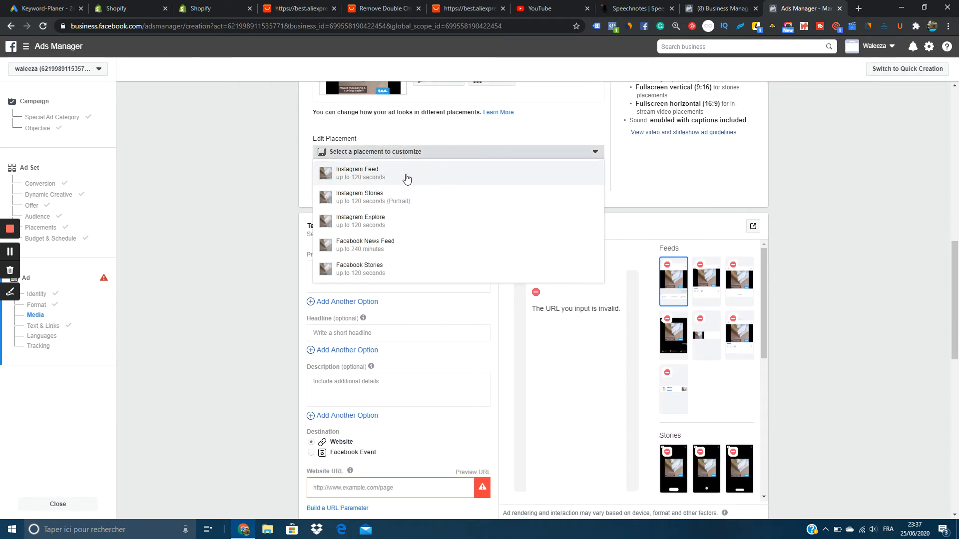
{"action": "scroll", "coordinate": [393, 182], "scroll_direction": "down", "scroll_amount": 5}
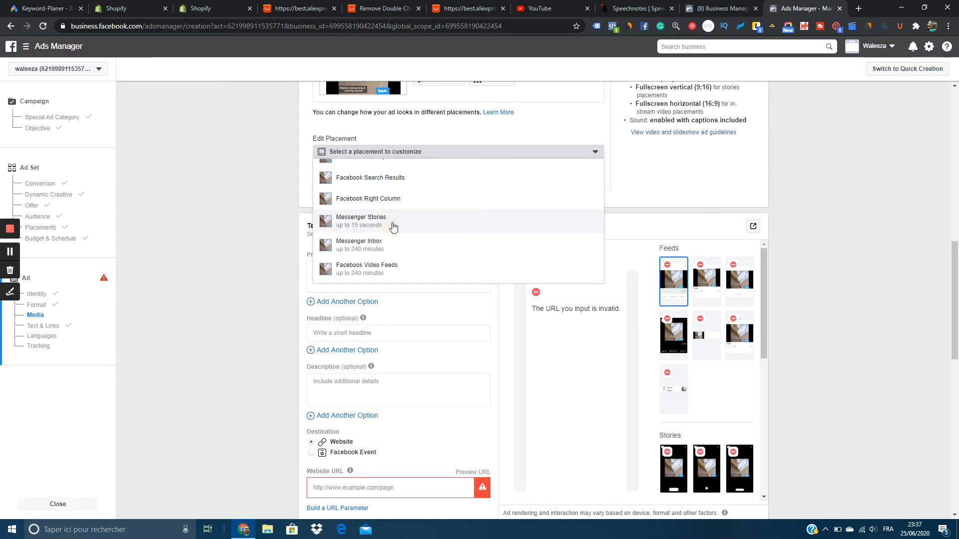
{"action": "left_click", "coordinate": [393, 226]}
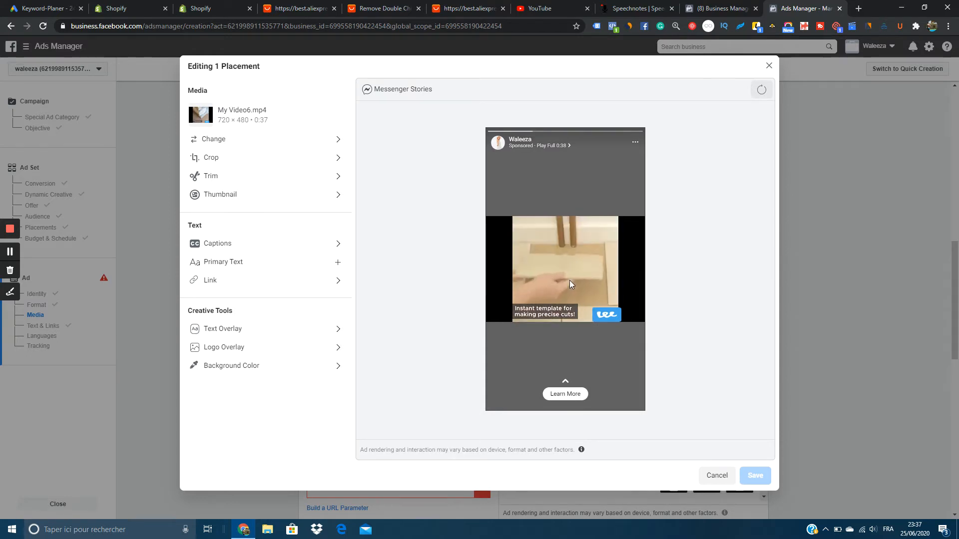
Try the sample text overlay "xcxcxcxc" on the Messenger Stories video and clear it.
{"action": "left_click", "coordinate": [285, 336]}
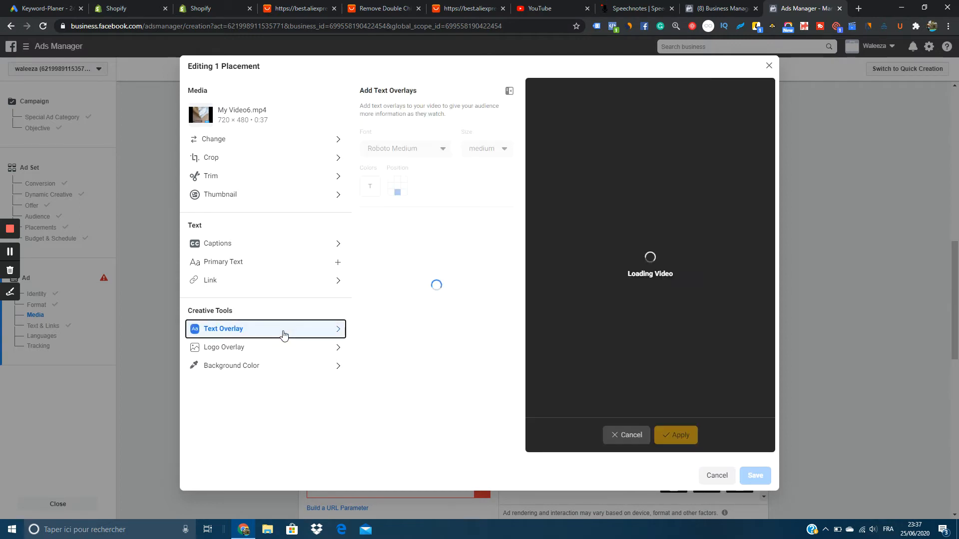
{"action": "left_click", "coordinate": [665, 218]}
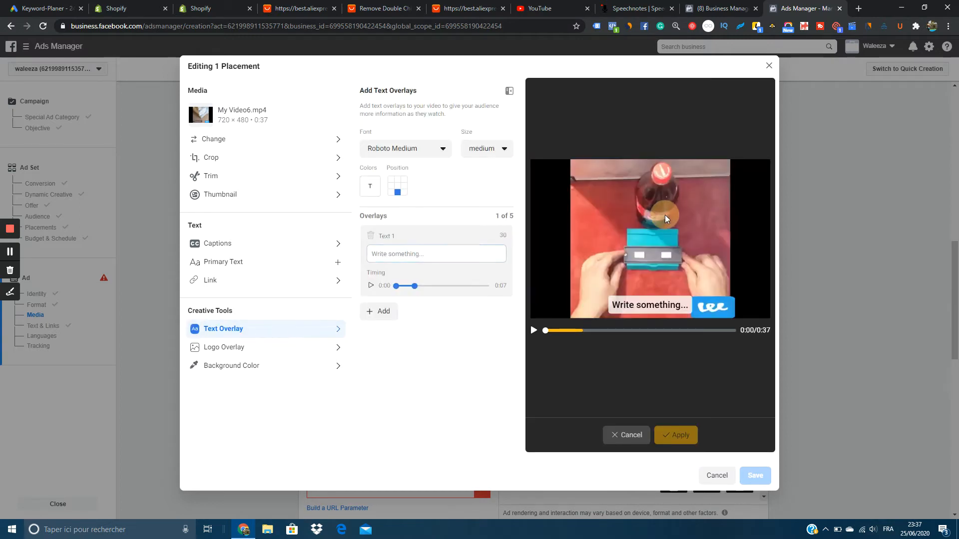
{"action": "left_click", "coordinate": [478, 252]}
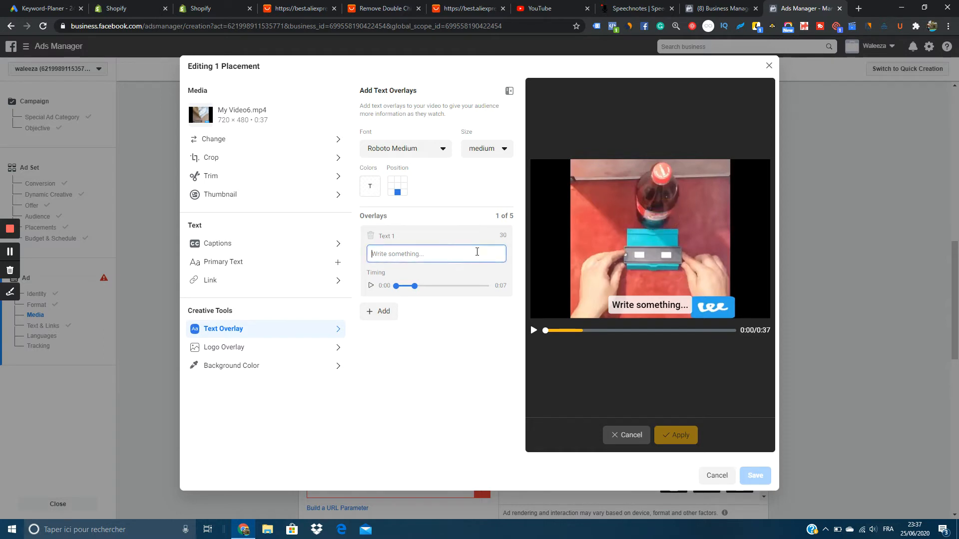
{"action": "type", "text": "xcxcxcxc"}
{"action": "key", "text": "BackSpace"}
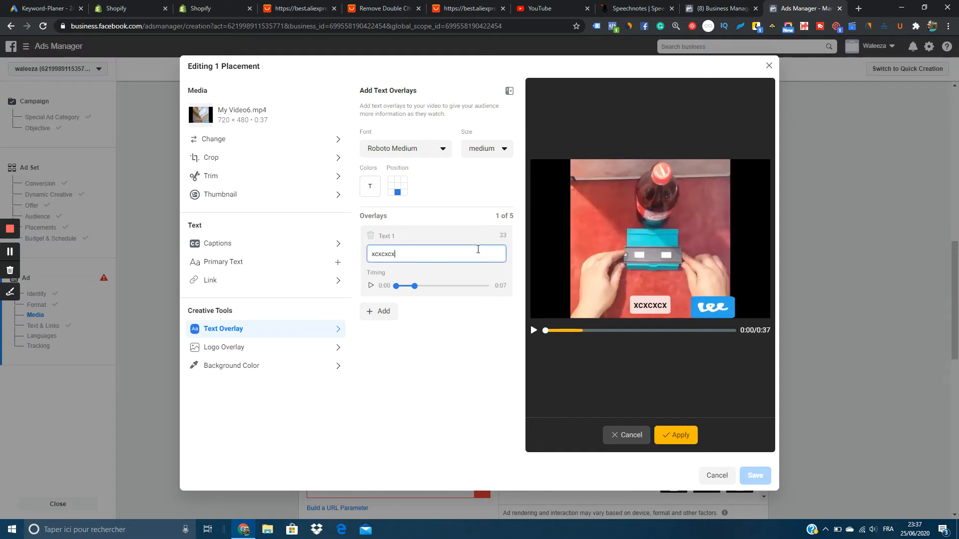
{"action": "key", "text": "BackSpace"}
{"action": "key", "text": "BackSpace"}
{"action": "key", "text": "BackSpace"}
{"action": "key", "text": "BackSpace"}
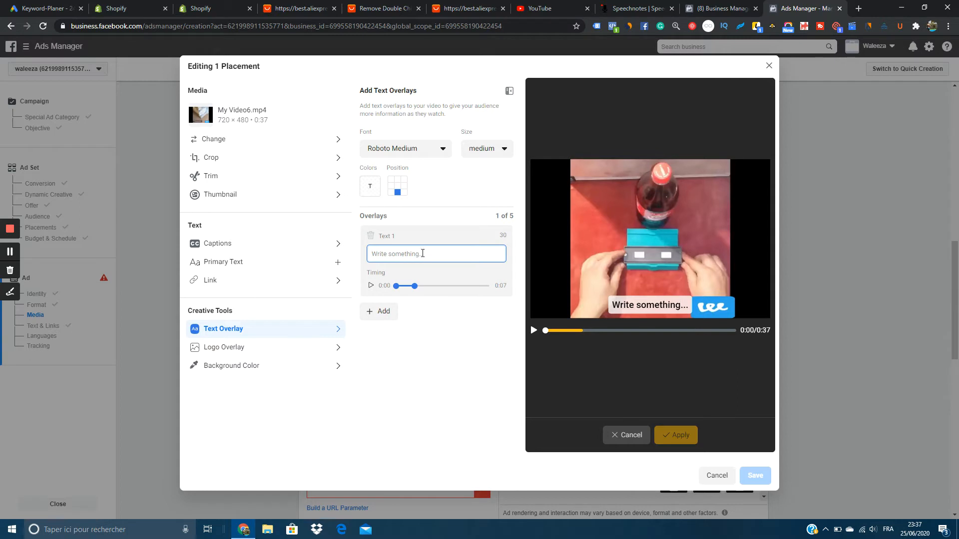
Look through the placement's thumbnail, trim and logo overlay options, close the editor without saving, and check the list of customizable placements.
{"action": "left_click", "coordinate": [218, 195]}
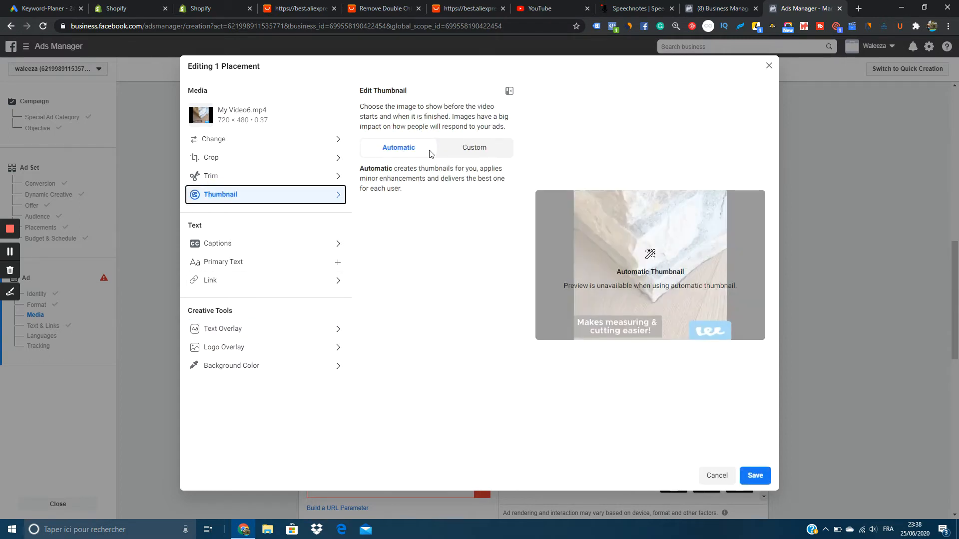
{"action": "left_click", "coordinate": [265, 175]}
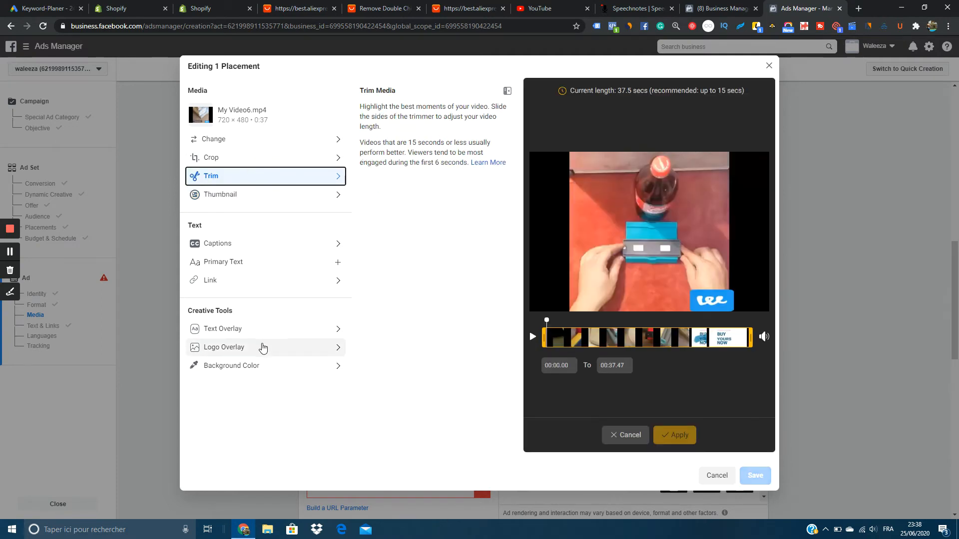
{"action": "left_click", "coordinate": [260, 346]}
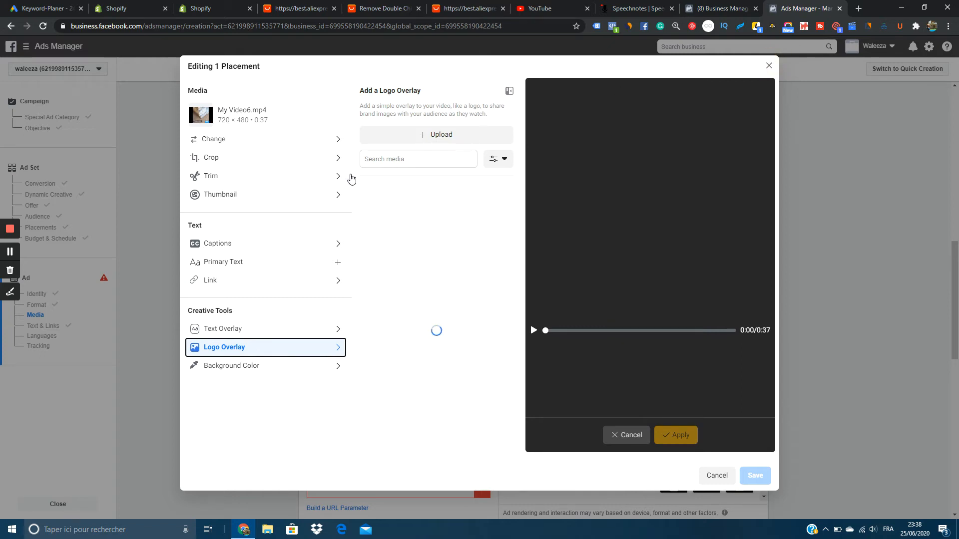
{"action": "key", "text": "Escape"}
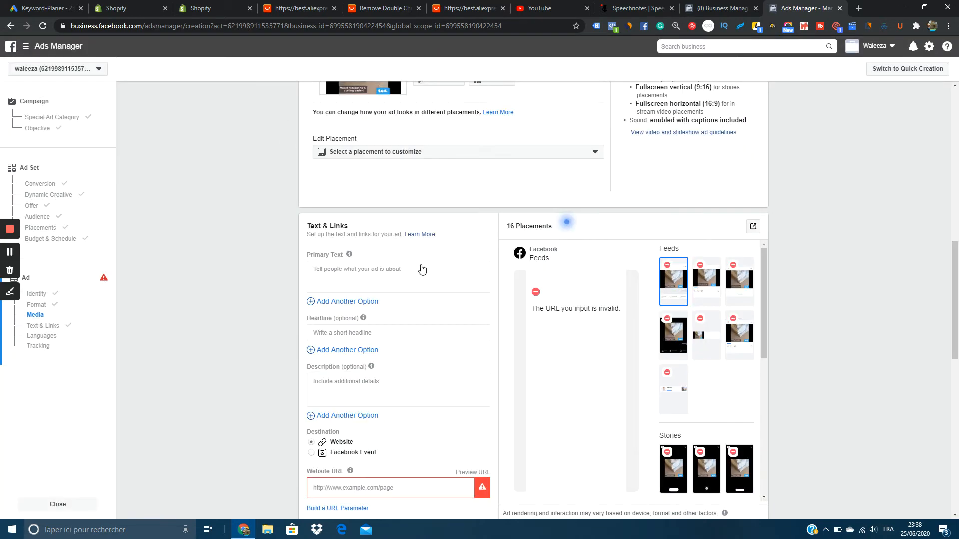
{"action": "left_click", "coordinate": [466, 151]}
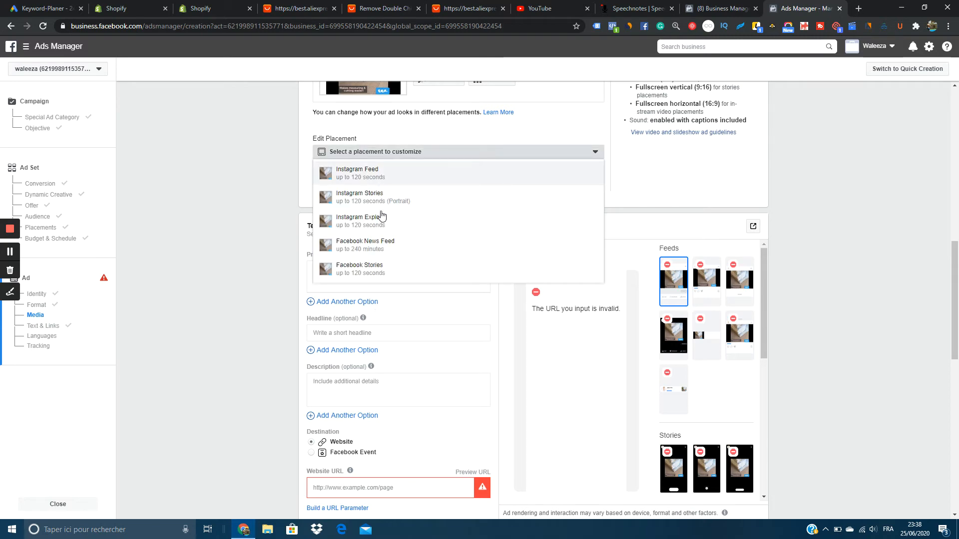
{"action": "left_click", "coordinate": [217, 218]}
Enter "this is the best product" as the ad's primary text.
{"action": "scroll", "coordinate": [219, 223], "scroll_direction": "down", "scroll_amount": 6}
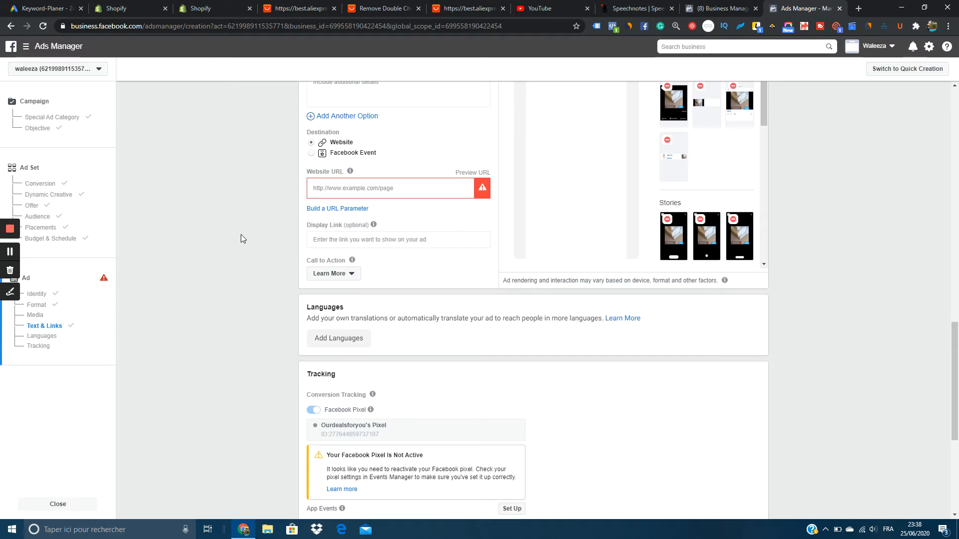
{"action": "scroll", "coordinate": [241, 236], "scroll_direction": "up", "scroll_amount": 5}
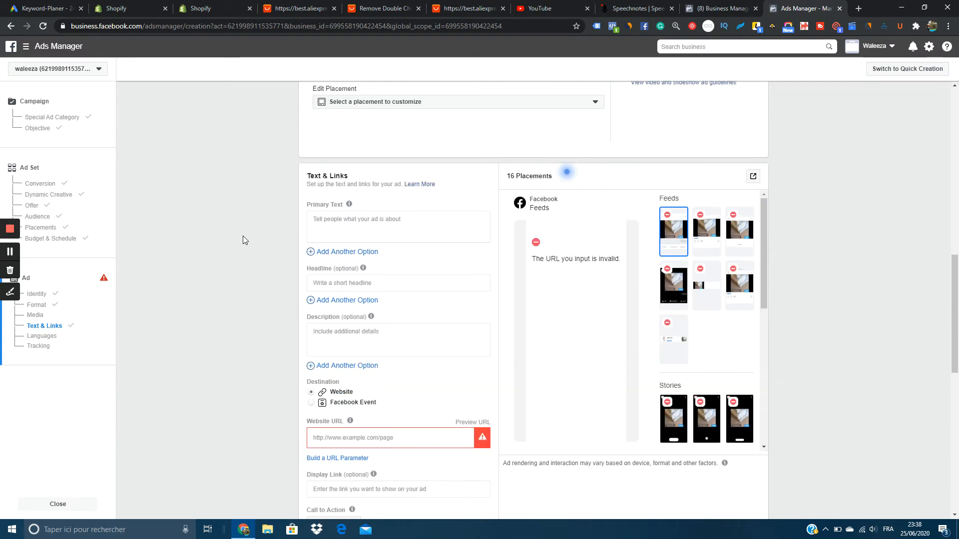
{"action": "left_click", "coordinate": [348, 225]}
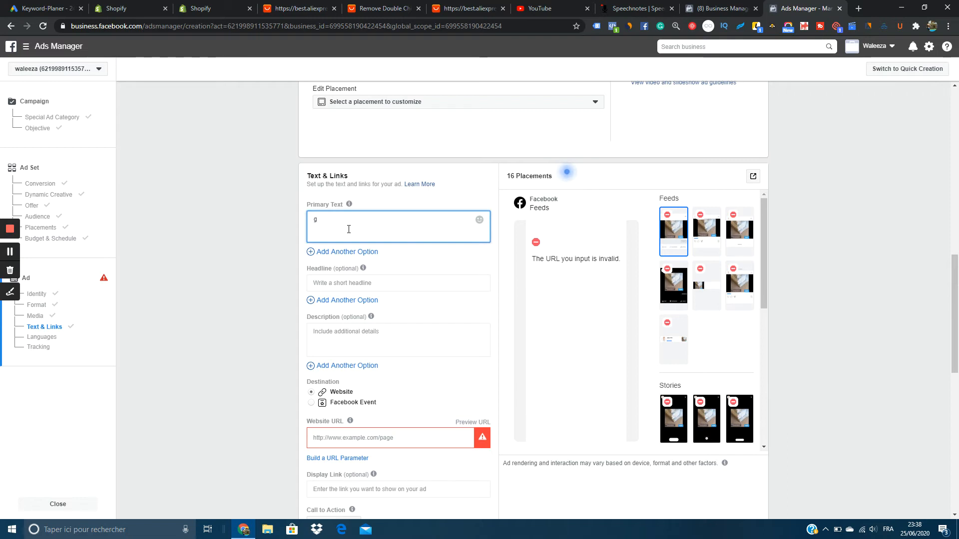
{"action": "type", "text": "g"}
{"action": "key", "text": "BackSpace"}
{"action": "type", "text": "this is the best"}
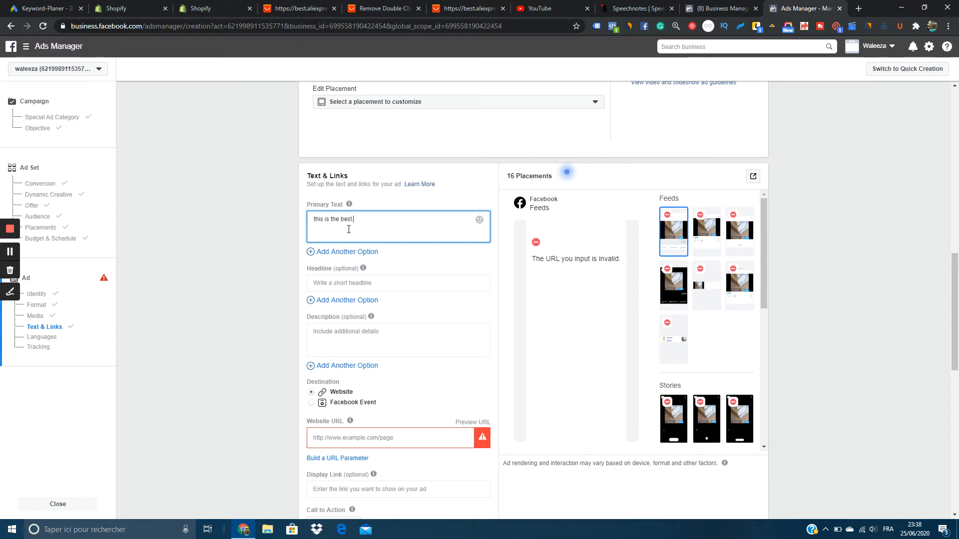
{"action": "type", "text": "  product"}
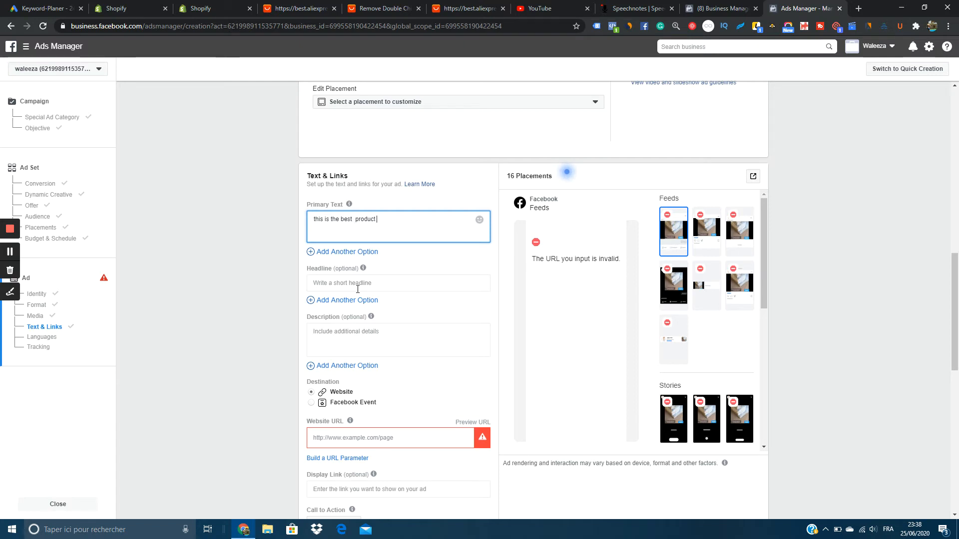
Set the ad's headline to "the magical product".
{"action": "left_click", "coordinate": [358, 292]}
{"action": "left_click", "coordinate": [365, 284]}
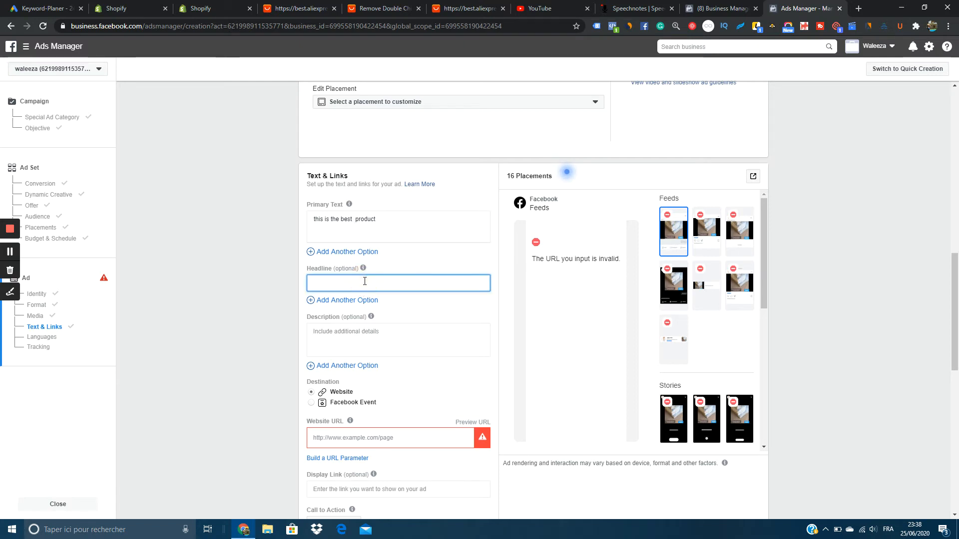
{"action": "type", "text": "the "}
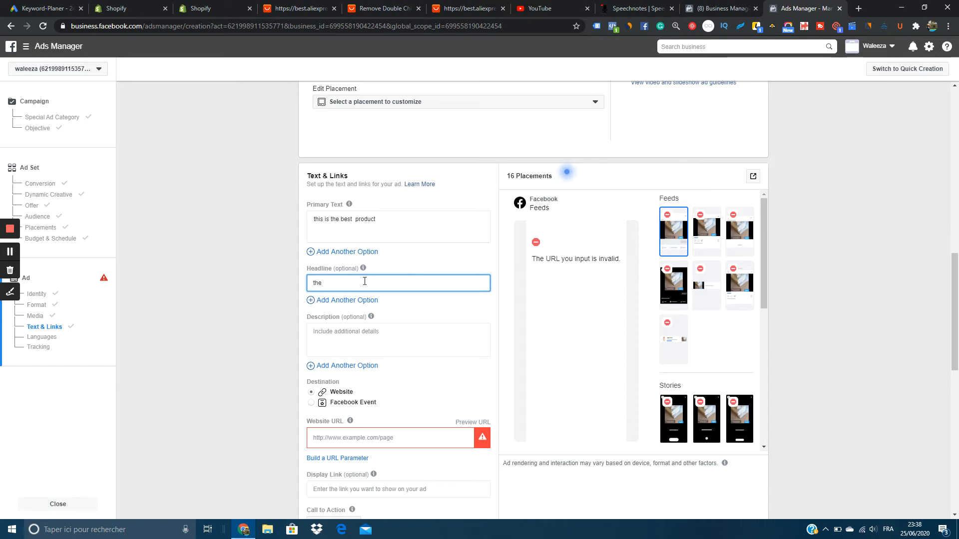
{"action": "type", "text": "magical product"}
Write the ad description "this can help you measure every surface in your place without delay or worries if it will fit".
{"action": "left_click", "coordinate": [364, 332]}
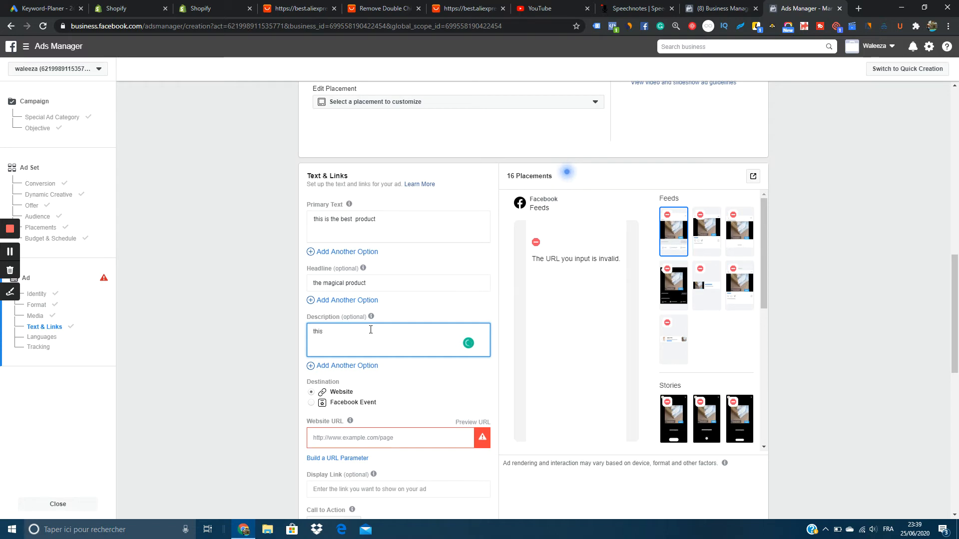
{"action": "type", "text": "can help you measure "}
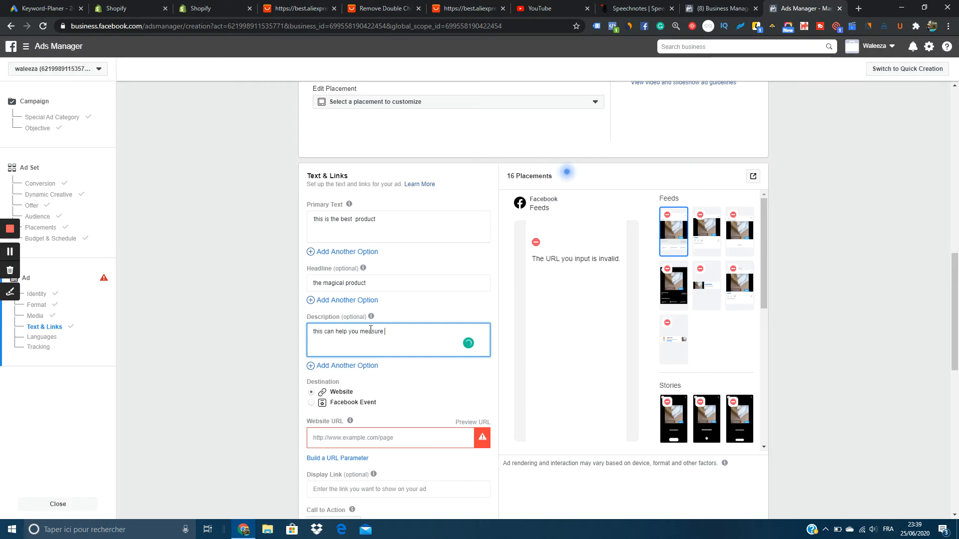
{"action": "type", "text": "every surface"}
{"action": "type", "text": " in yur "}
{"action": "type", "text": "our place wi"}
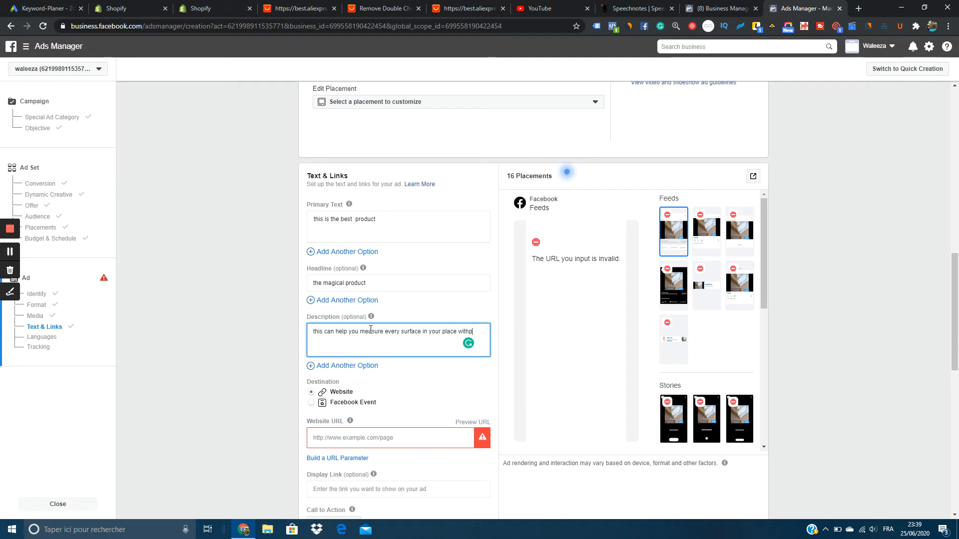
{"action": "type", "text": "thout delay or worries if it will fit"}
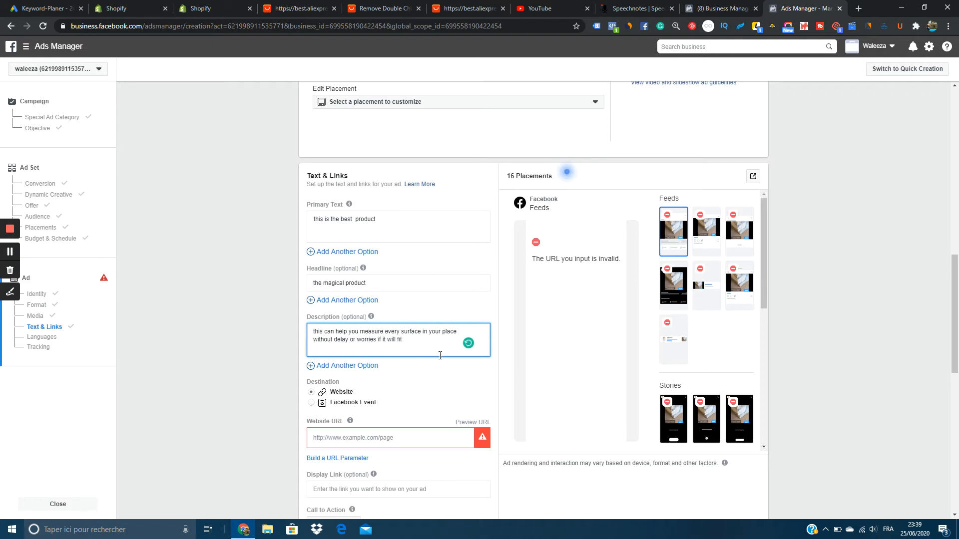
{"action": "scroll", "coordinate": [444, 364], "scroll_direction": "down", "scroll_amount": 1}
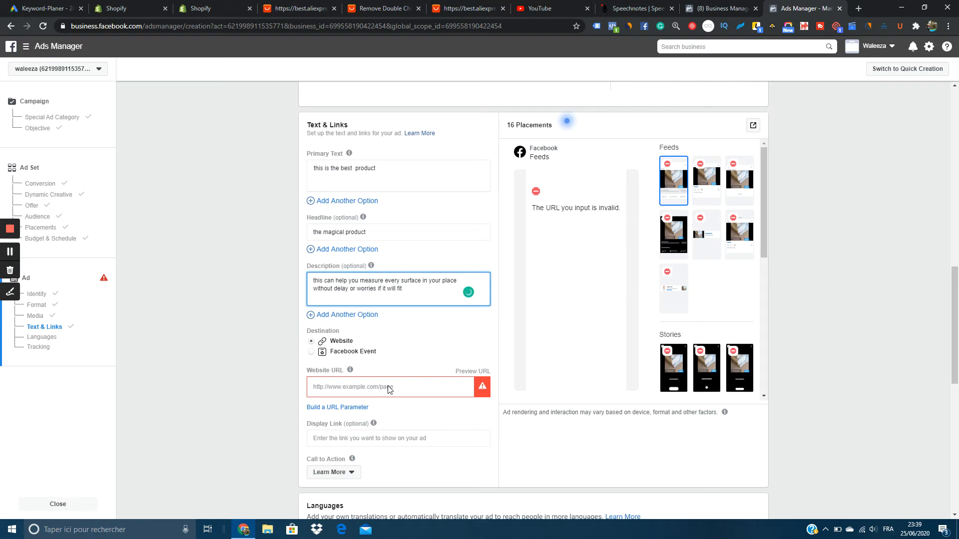
{"action": "scroll", "coordinate": [389, 388], "scroll_direction": "down", "scroll_amount": 1}
{"action": "scroll", "coordinate": [380, 372], "scroll_direction": "down", "scroll_amount": 1}
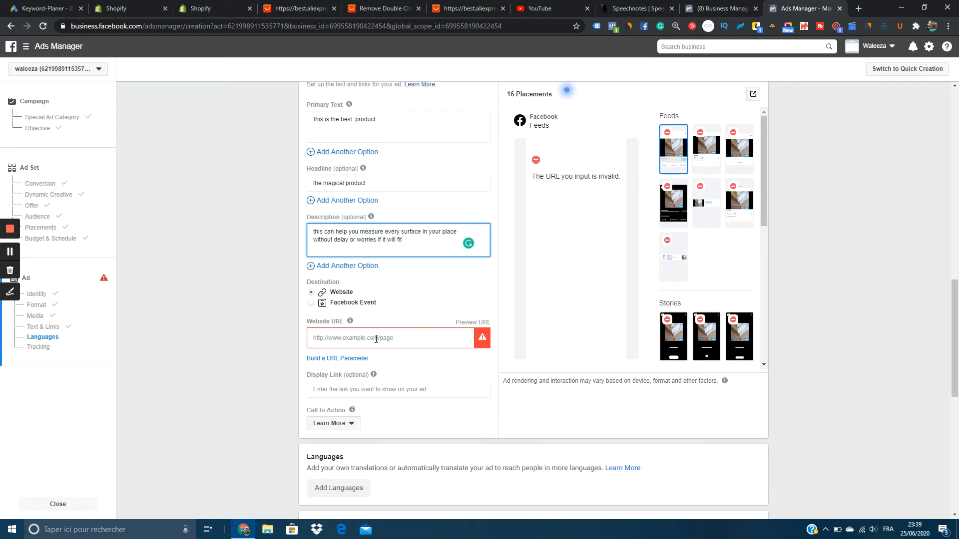
{"action": "left_click", "coordinate": [376, 338]}
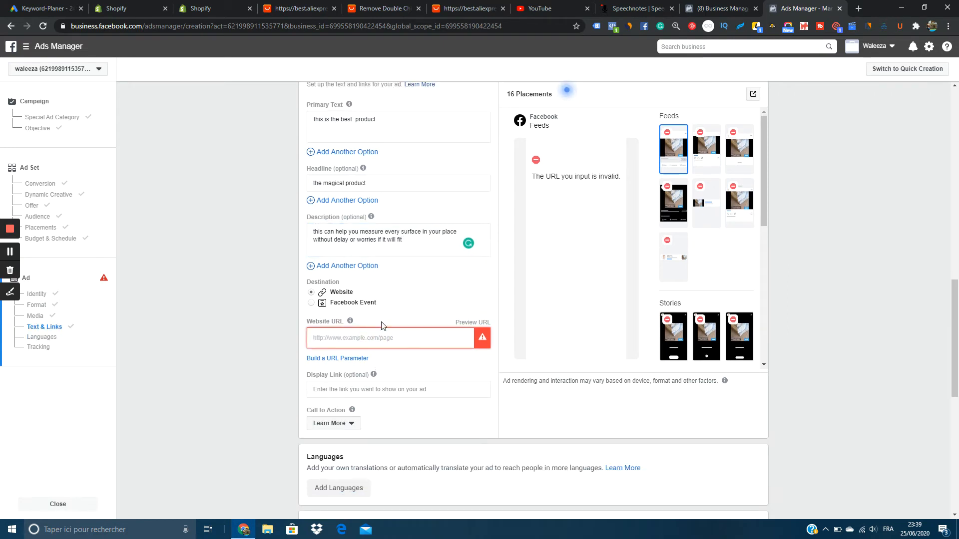
{"action": "type", "text": "www.wa"}
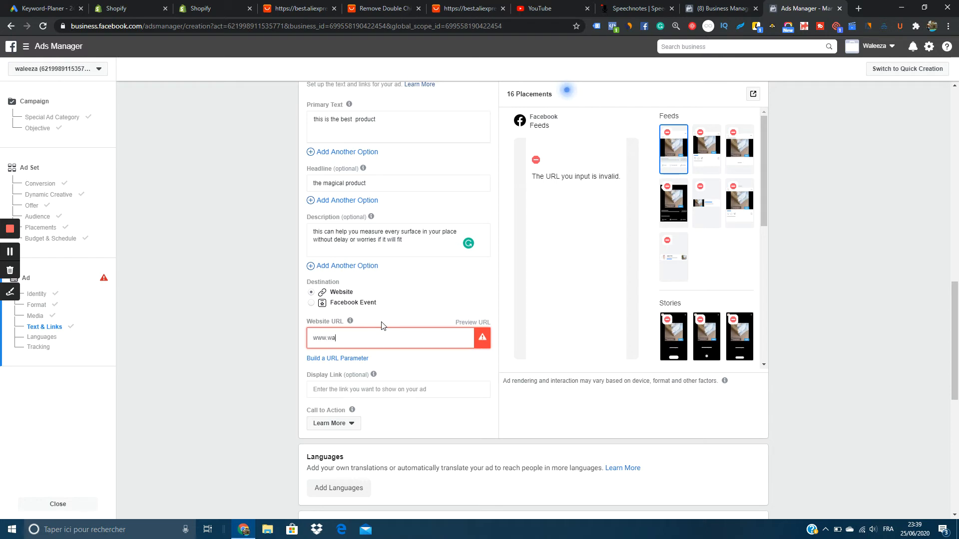
{"action": "type", "text": "leeza.com"}
{"action": "left_click", "coordinate": [250, 324]}
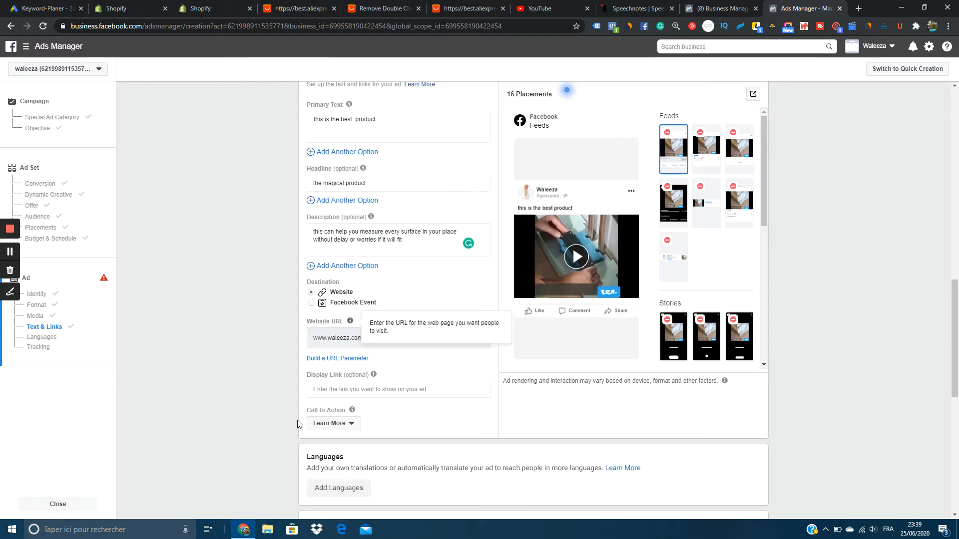
Preview the ad in the Instagram Feed, Facebook Marketplace and Instagram Stories placements and look over the remaining placement previews.
{"action": "scroll", "coordinate": [347, 374], "scroll_direction": "down", "scroll_amount": 3}
{"action": "scroll", "coordinate": [513, 311], "scroll_direction": "down", "scroll_amount": 2}
{"action": "scroll", "coordinate": [513, 311], "scroll_direction": "up", "scroll_amount": 7}
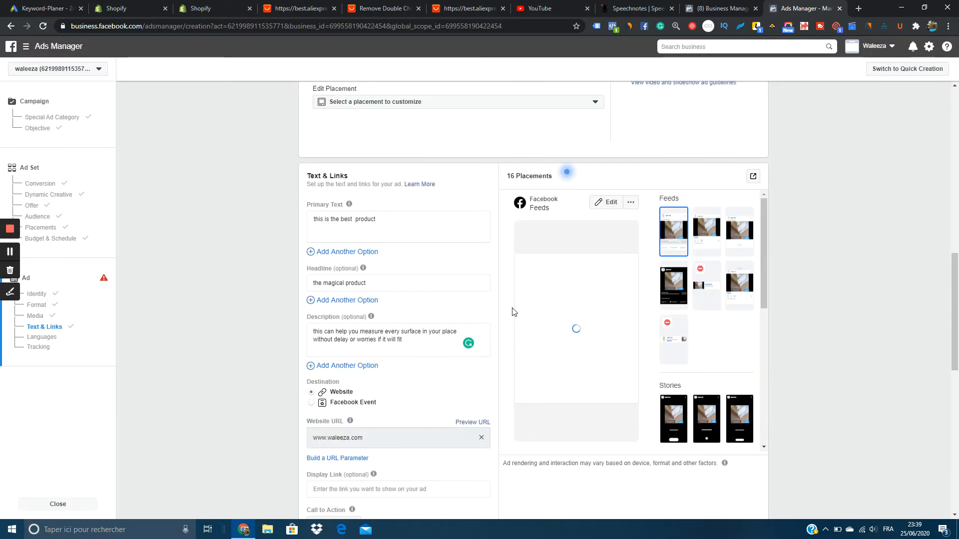
{"action": "left_click", "coordinate": [705, 237]}
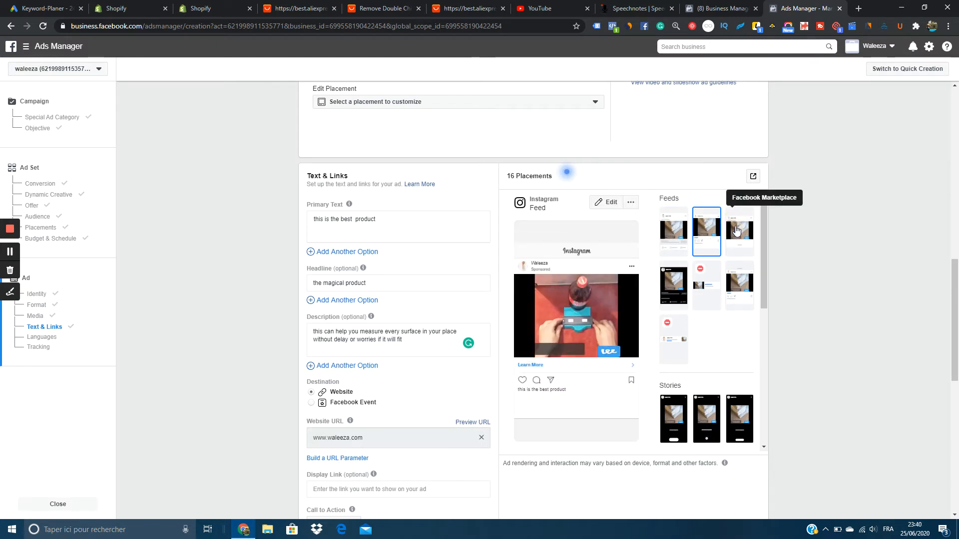
{"action": "left_click", "coordinate": [736, 230]}
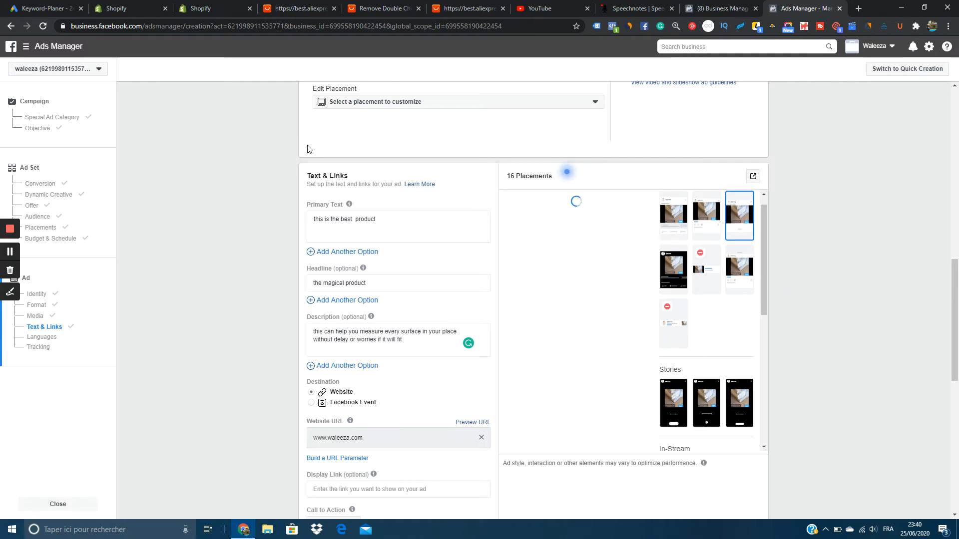
{"action": "scroll", "coordinate": [377, 135], "scroll_direction": "up", "scroll_amount": 1}
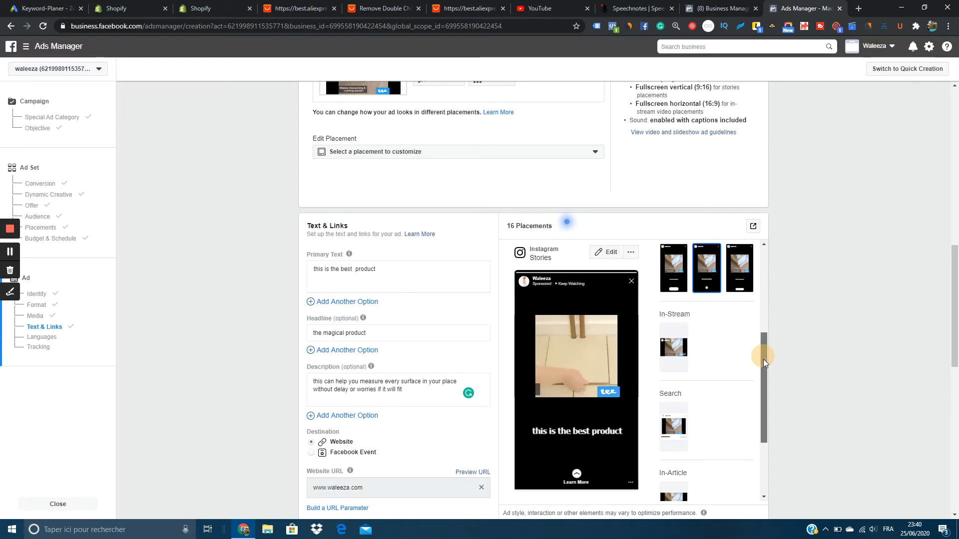
{"action": "left_click_drag", "start_coordinate": [763, 359], "coordinate": [768, 404]}
Change the ad's call to action to Shop Now.
{"action": "scroll", "coordinate": [734, 363], "scroll_direction": "down", "scroll_amount": 5}
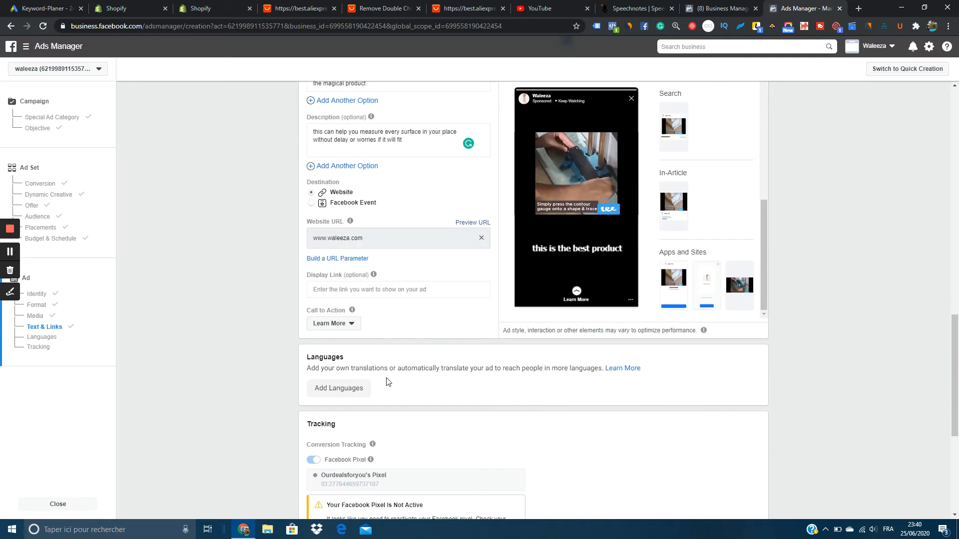
{"action": "left_click", "coordinate": [343, 325]}
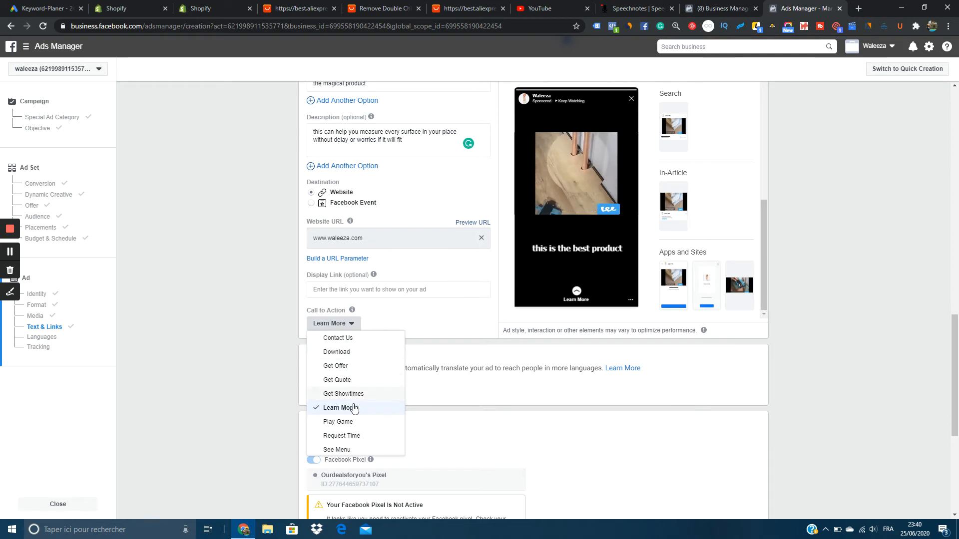
{"action": "scroll", "coordinate": [355, 430], "scroll_direction": "down", "scroll_amount": 2}
{"action": "scroll", "coordinate": [356, 429], "scroll_direction": "down", "scroll_amount": 1}
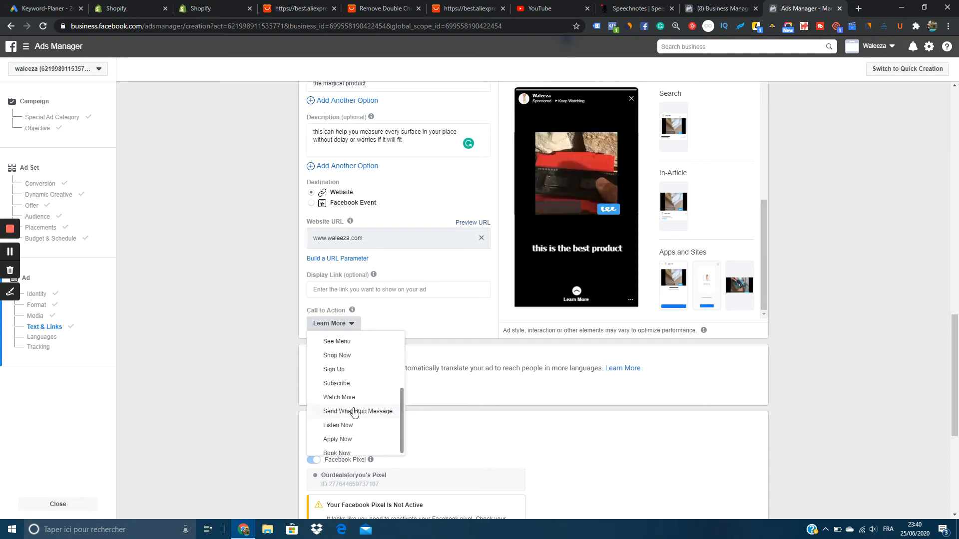
{"action": "left_click", "coordinate": [344, 352]}
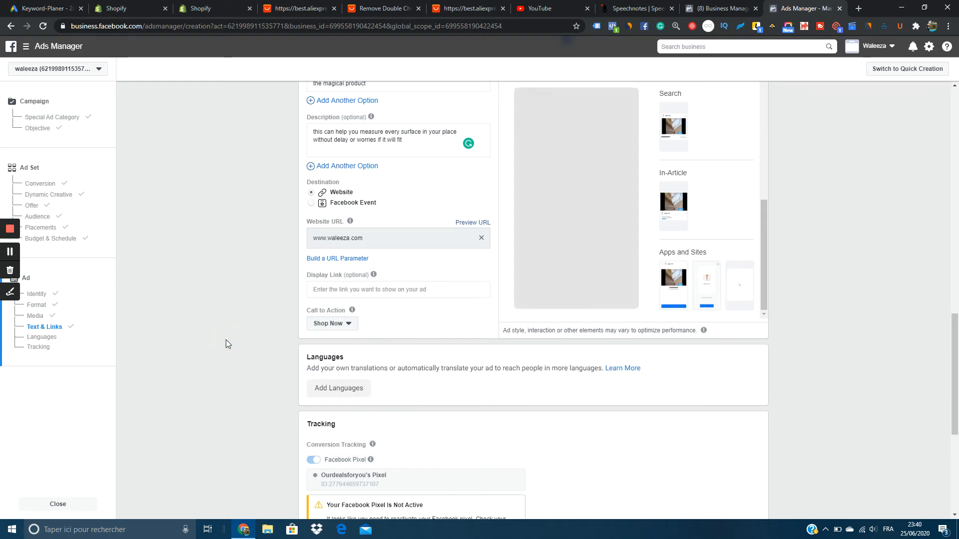
Review the ad's text and links, Instagram Stories preview, languages section and conversion tracking settings.
{"action": "scroll", "coordinate": [226, 344], "scroll_direction": "down", "scroll_amount": 3}
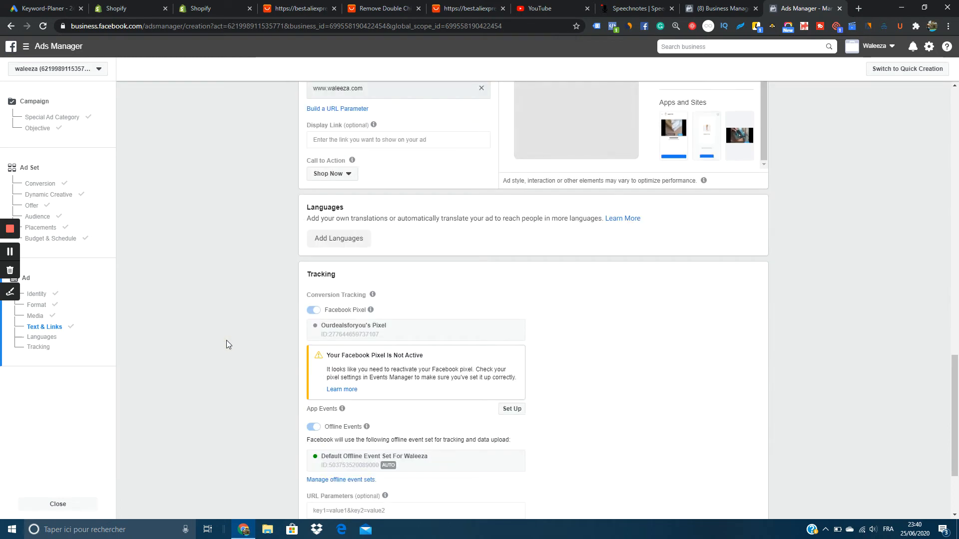
{"action": "scroll", "coordinate": [226, 345], "scroll_direction": "up", "scroll_amount": 1}
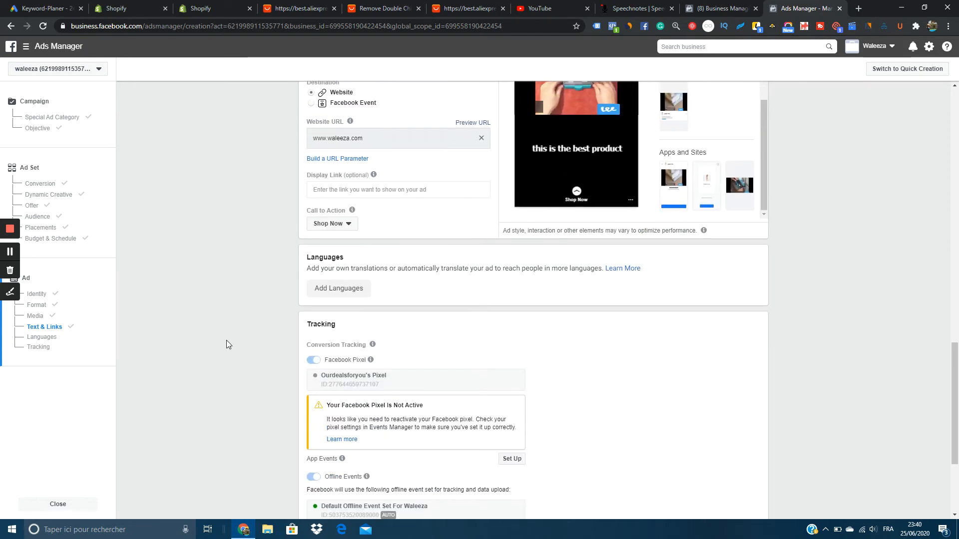
{"action": "scroll", "coordinate": [226, 344], "scroll_direction": "up", "scroll_amount": 2}
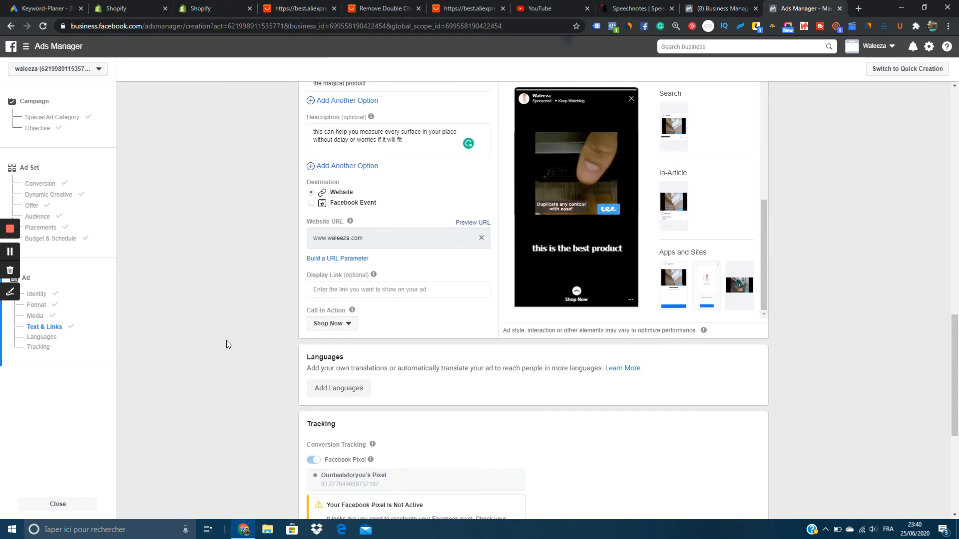
{"action": "scroll", "coordinate": [227, 341], "scroll_direction": "up", "scroll_amount": 2}
{"action": "scroll", "coordinate": [226, 341], "scroll_direction": "up", "scroll_amount": 3}
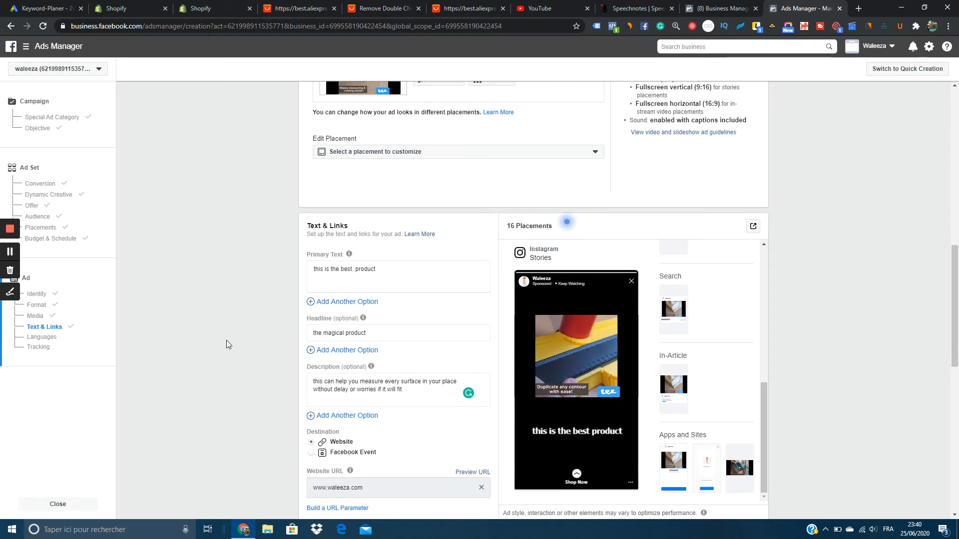
{"action": "scroll", "coordinate": [227, 338], "scroll_direction": "down", "scroll_amount": 3}
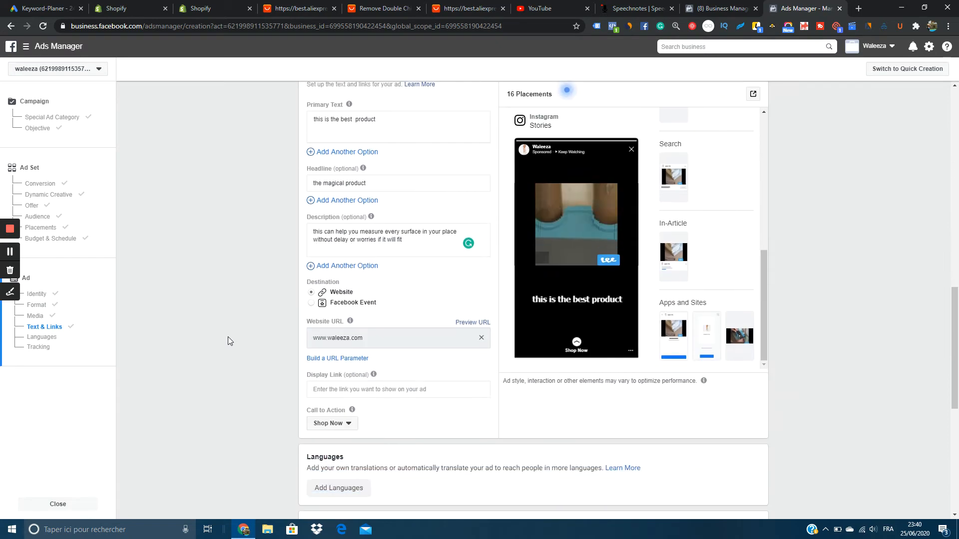
{"action": "scroll", "coordinate": [228, 337], "scroll_direction": "down", "scroll_amount": 4}
{"action": "scroll", "coordinate": [228, 337], "scroll_direction": "down", "scroll_amount": 1}
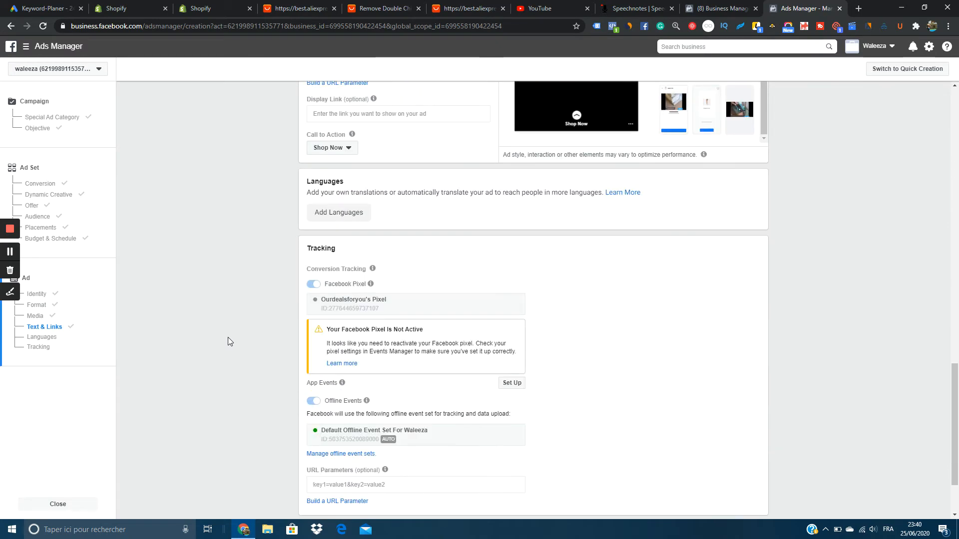
Add a second primary text option to the ad reading "you can make it yours".
{"action": "scroll", "coordinate": [228, 337], "scroll_direction": "down", "scroll_amount": 2}
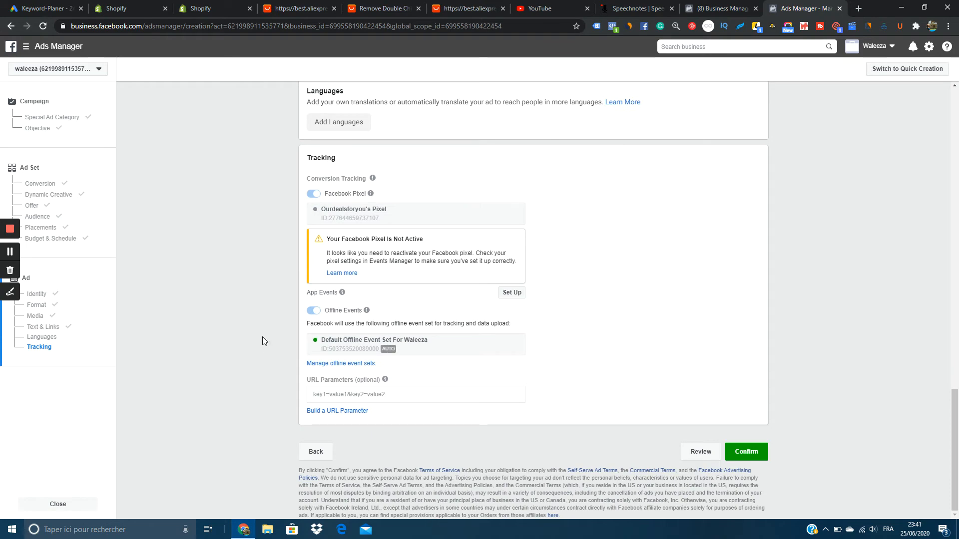
{"action": "scroll", "coordinate": [265, 320], "scroll_direction": "up", "scroll_amount": 10}
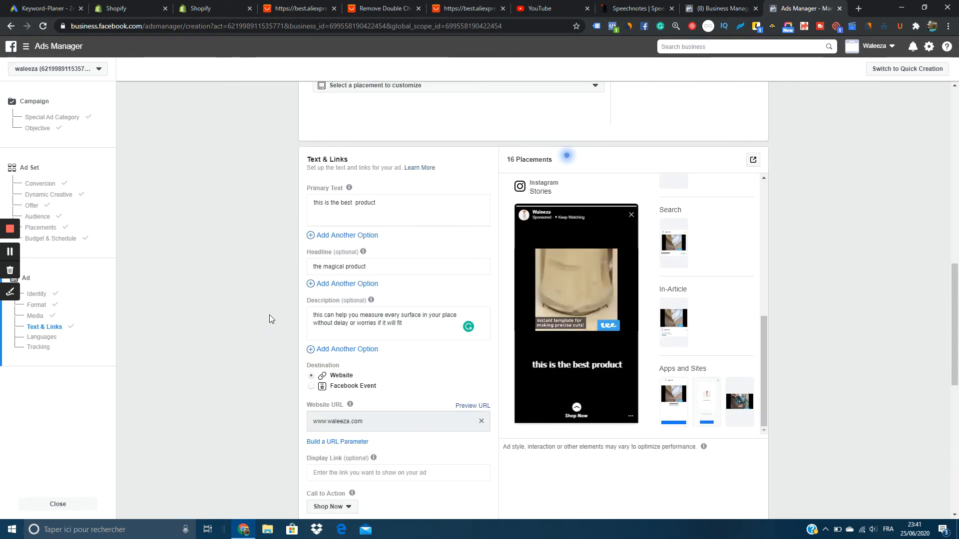
{"action": "scroll", "coordinate": [268, 315], "scroll_direction": "up", "scroll_amount": 11}
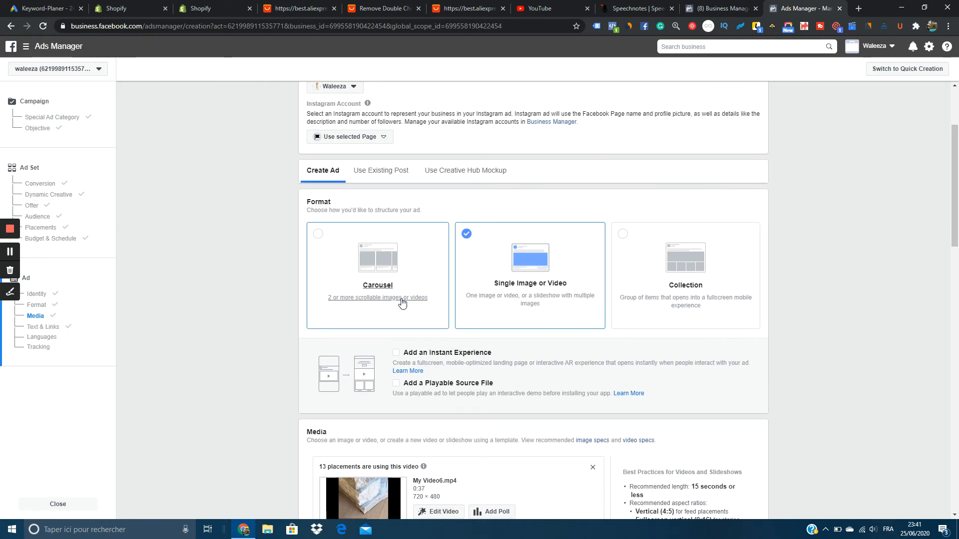
{"action": "scroll", "coordinate": [738, 271], "scroll_direction": "down", "scroll_amount": 6}
{"action": "scroll", "coordinate": [738, 272], "scroll_direction": "down", "scroll_amount": 4}
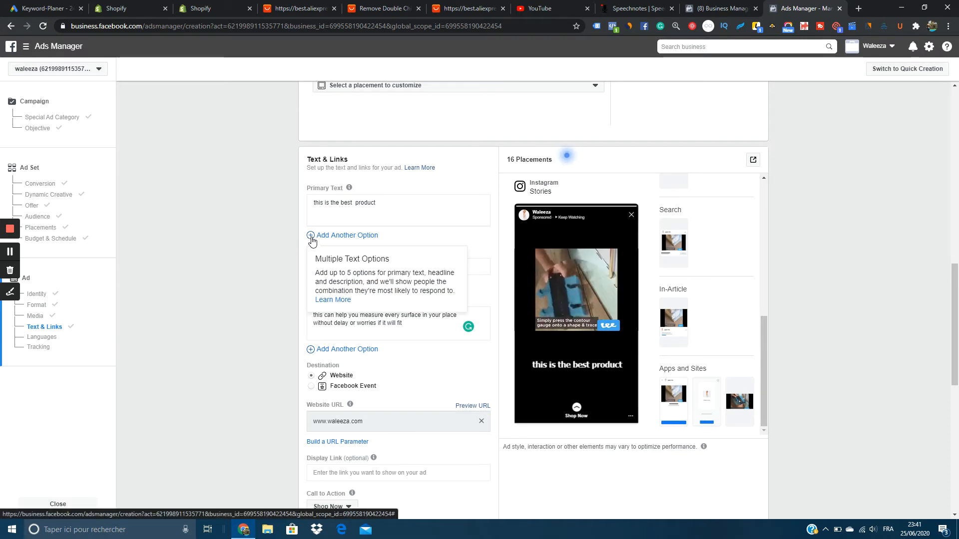
{"action": "left_click", "coordinate": [312, 239]}
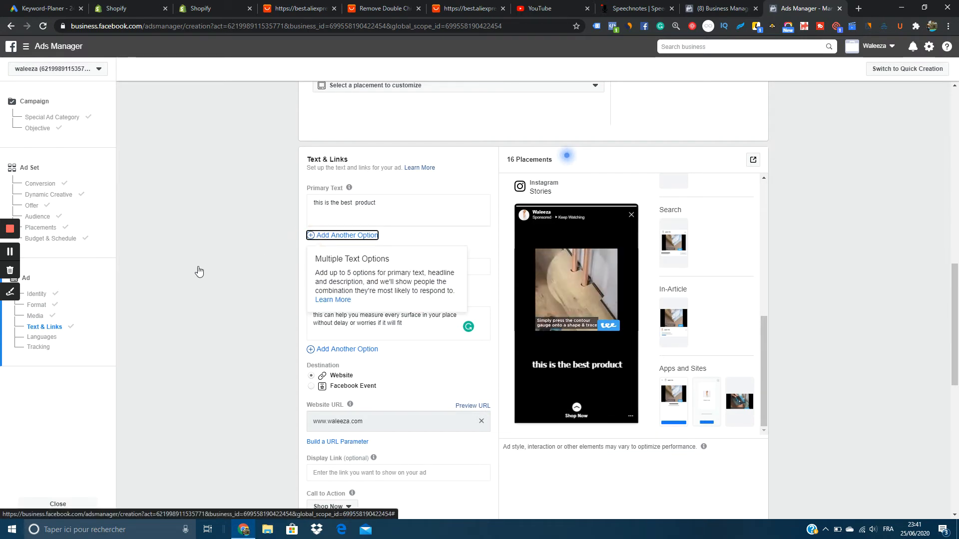
{"action": "left_click", "coordinate": [344, 235]}
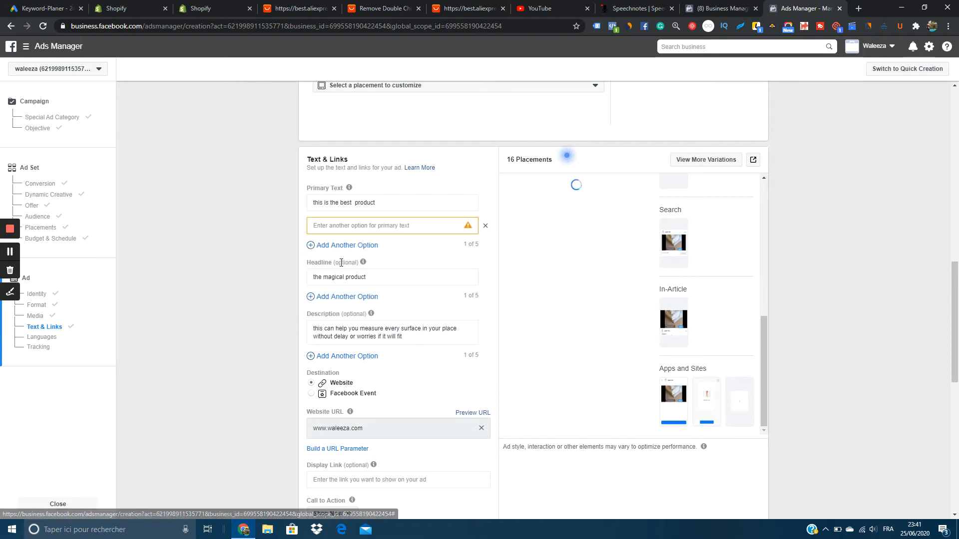
{"action": "left_click", "coordinate": [381, 226]}
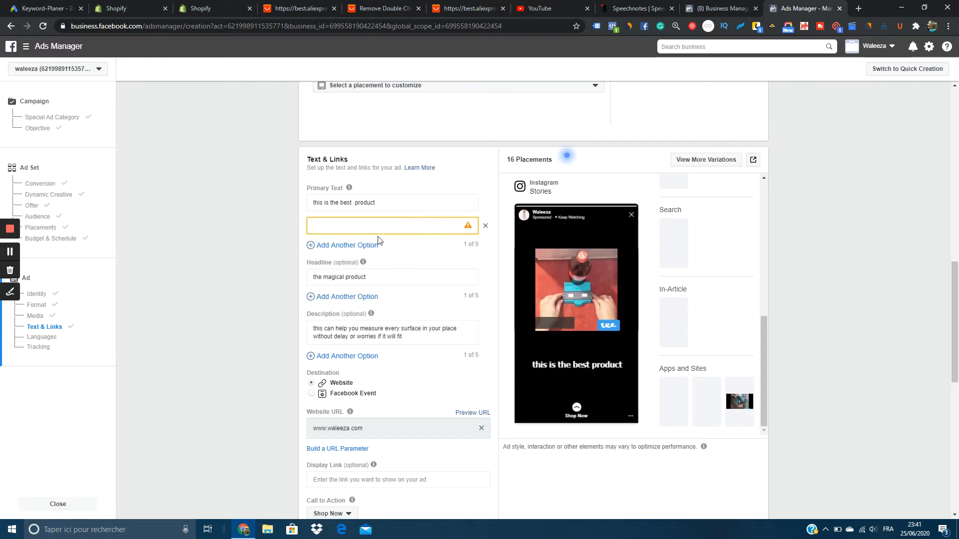
{"action": "type", "text": "you"}
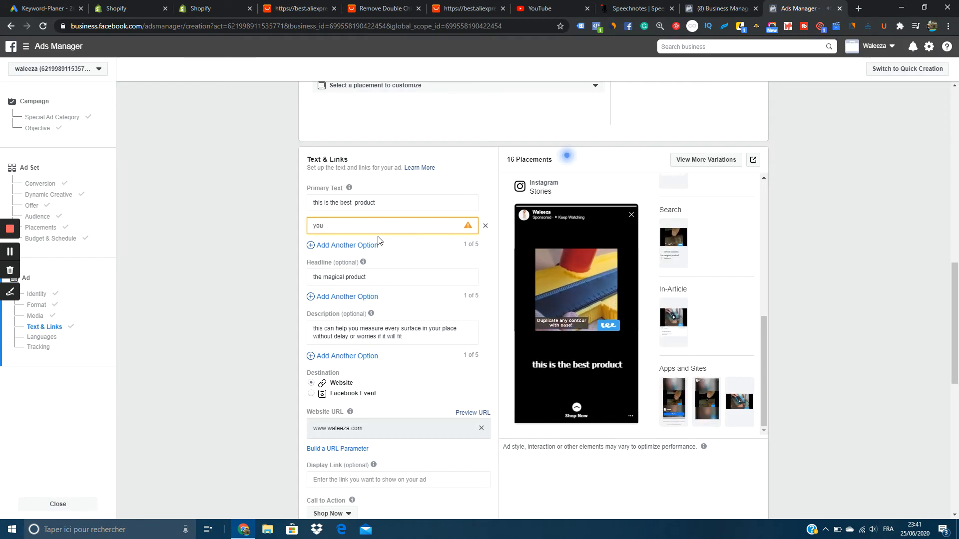
{"action": "type", "text": " can make "}
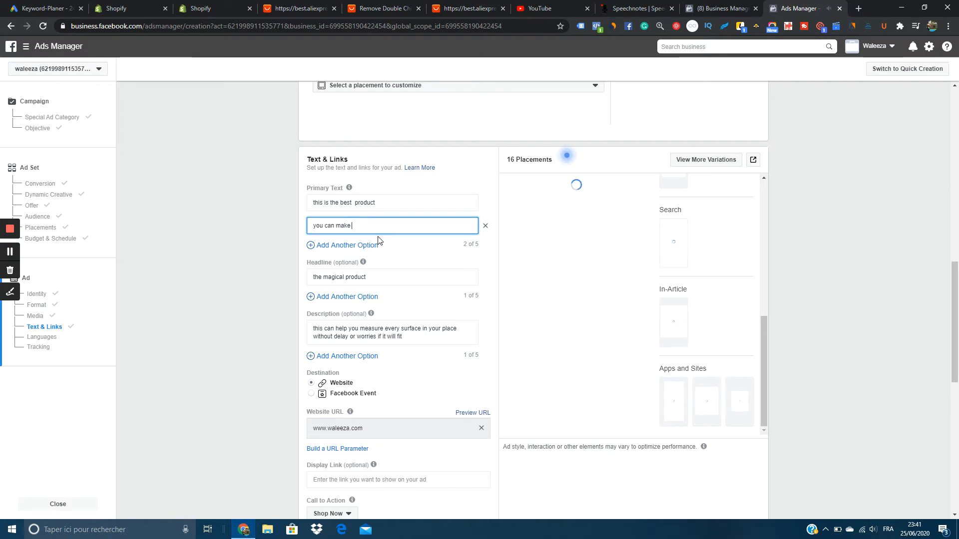
{"action": "type", "text": "it yours"}
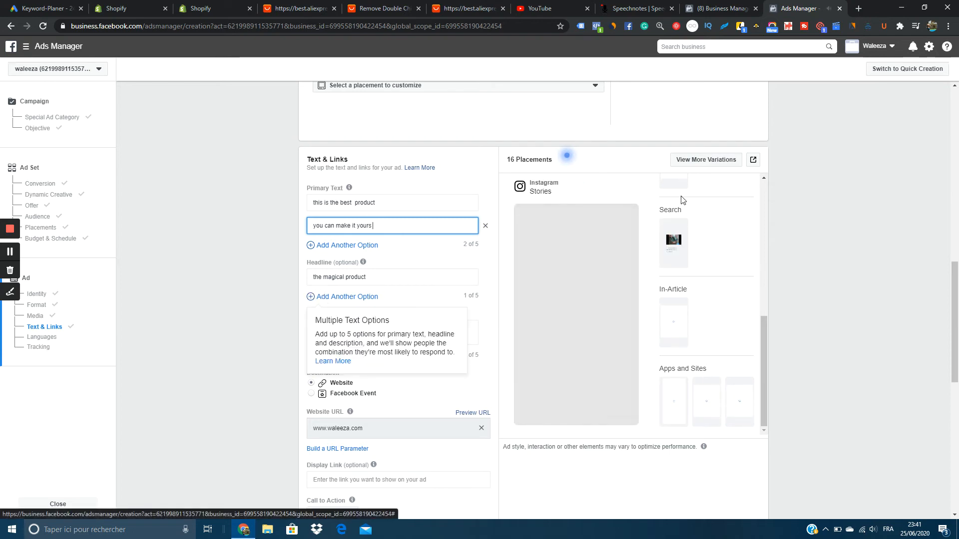
Check the ad's feed and story placement previews, and confirm the campaign for submission.
{"action": "scroll", "coordinate": [749, 242], "scroll_direction": "up", "scroll_amount": 2}
{"action": "scroll", "coordinate": [765, 287], "scroll_direction": "up", "scroll_amount": 5}
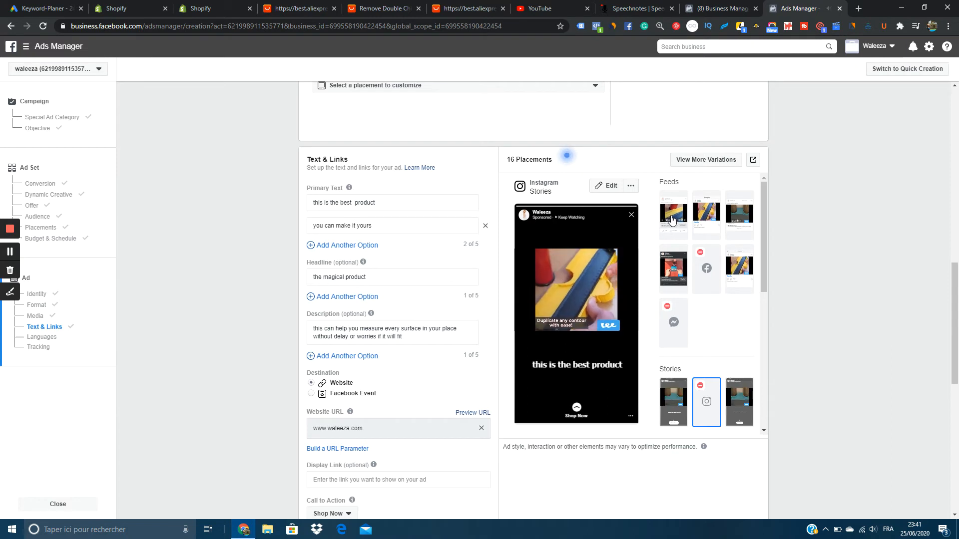
{"action": "left_click", "coordinate": [8, 251]}
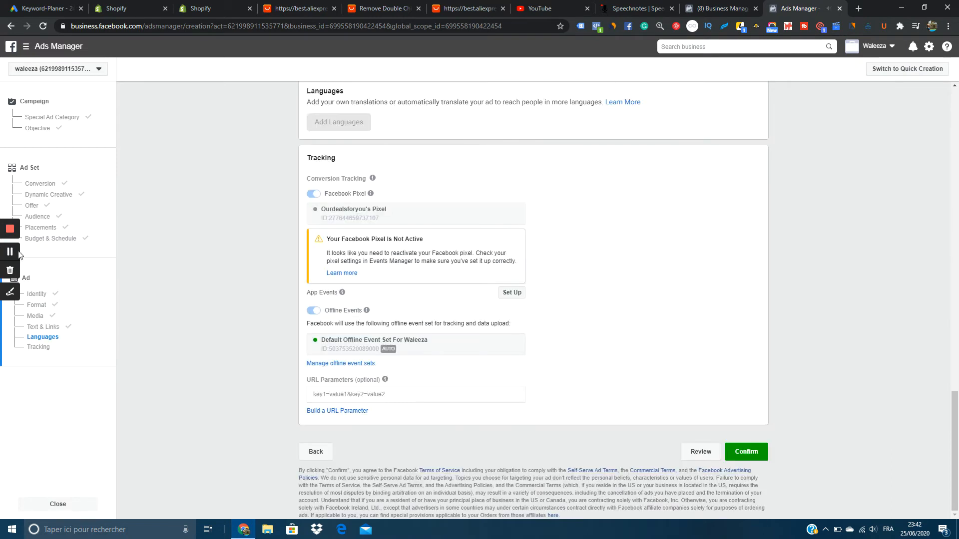
{"action": "left_click", "coordinate": [749, 455]}
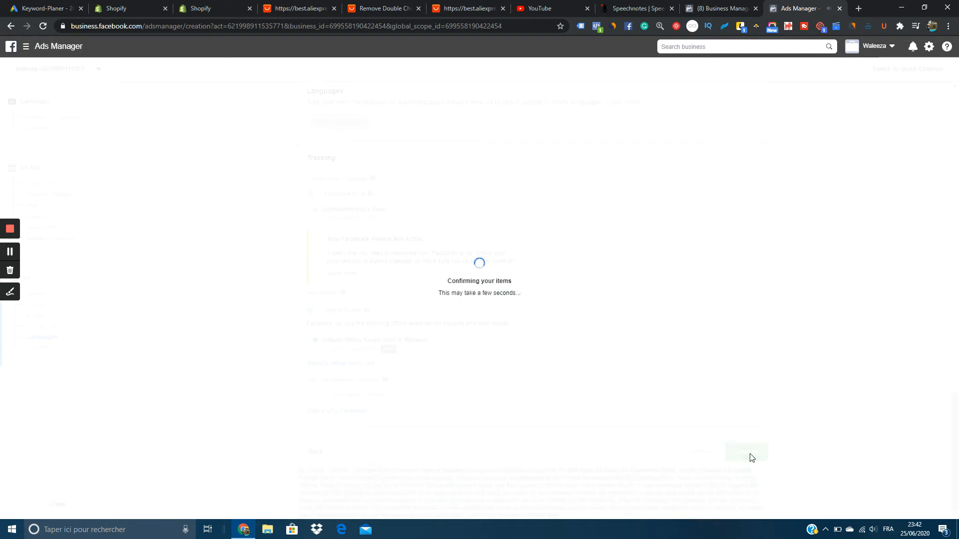
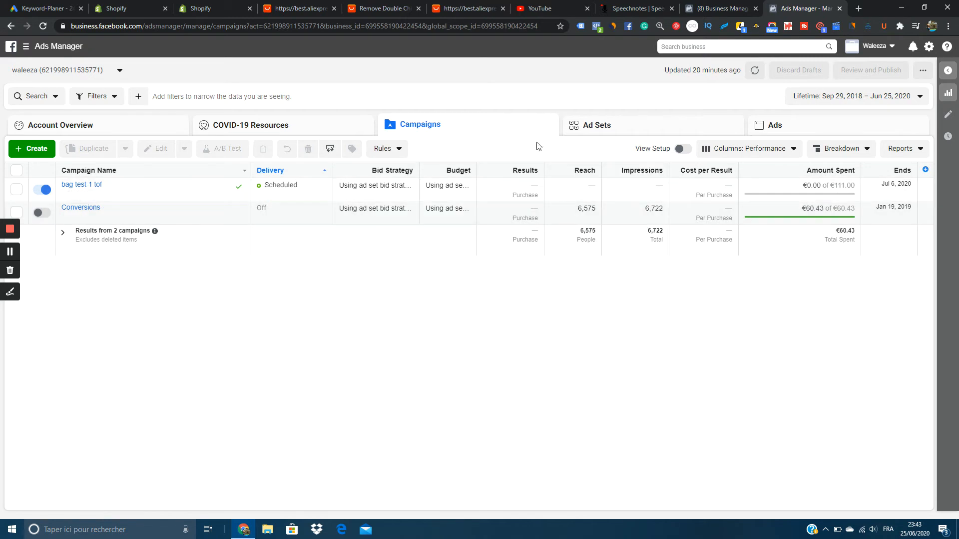
Look over the account's campaigns and ad sets lists, trying out row selection in both.
{"action": "left_click", "coordinate": [634, 126]}
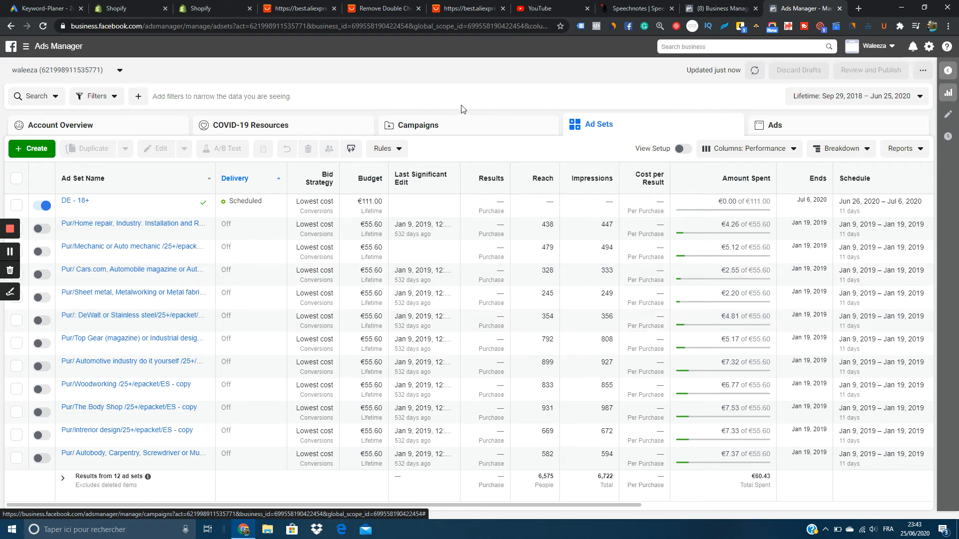
{"action": "left_click", "coordinate": [470, 122]}
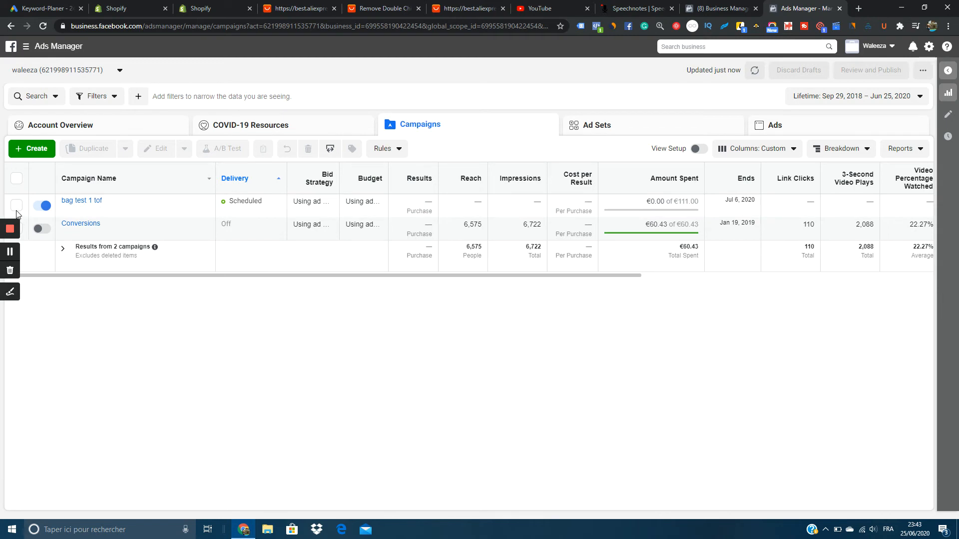
{"action": "left_click", "coordinate": [17, 179]}
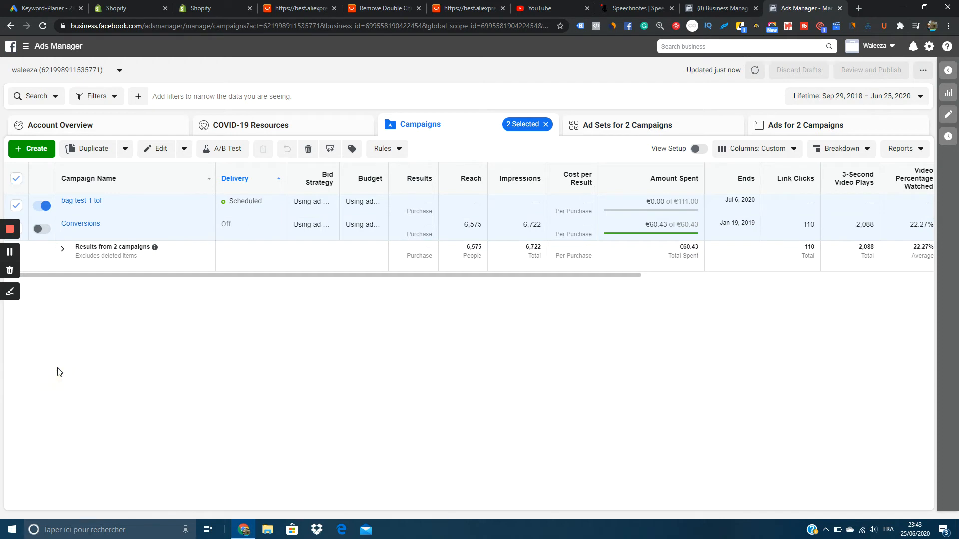
{"action": "left_click", "coordinate": [16, 179]}
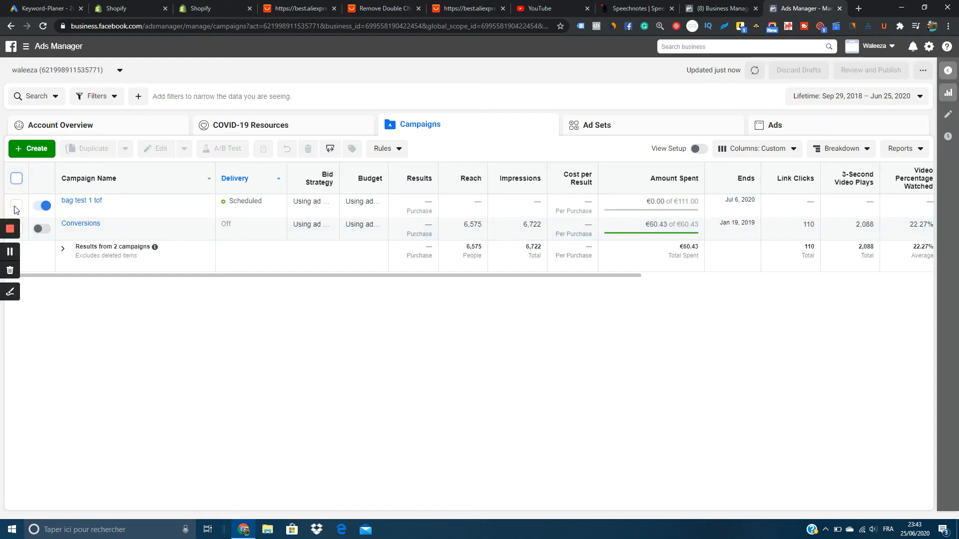
{"action": "left_click", "coordinate": [596, 123]}
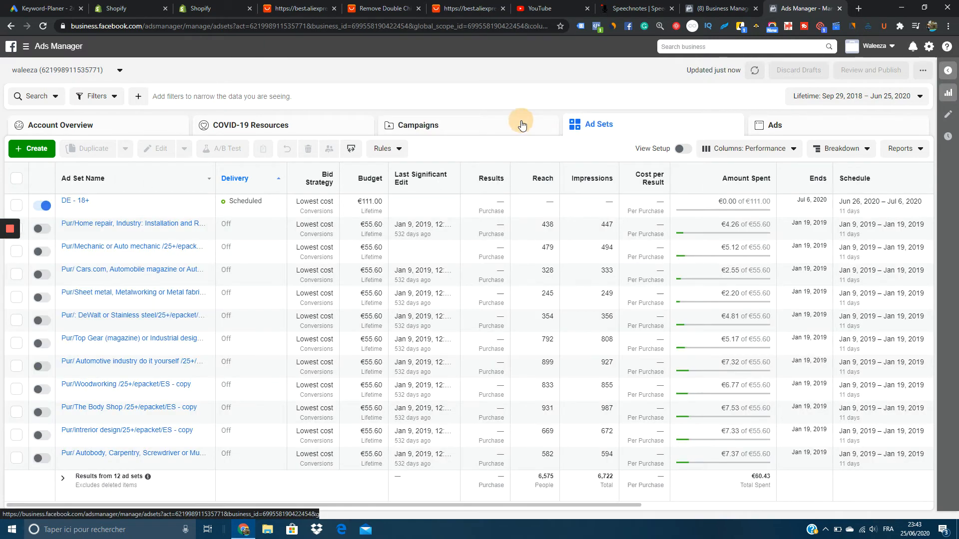
{"action": "left_click", "coordinate": [520, 123]}
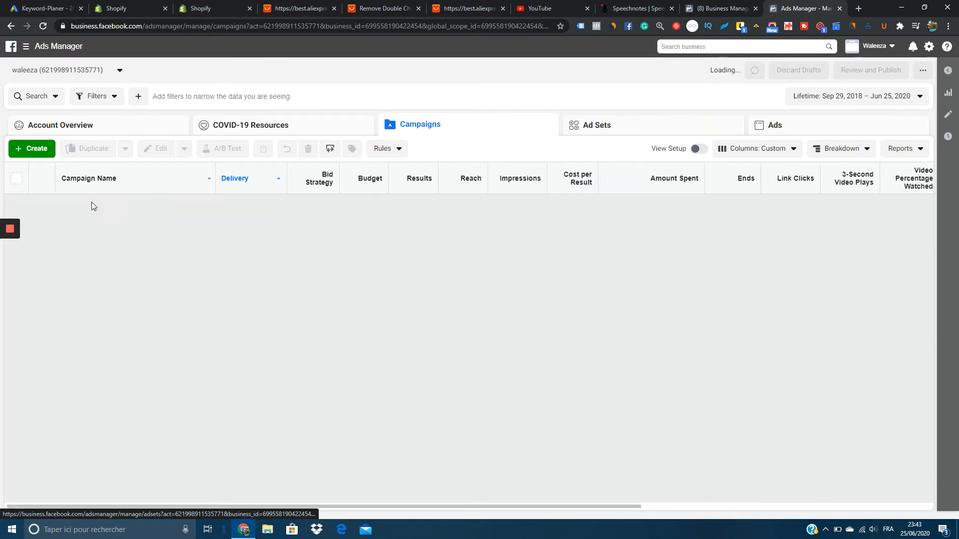
{"action": "left_click", "coordinate": [617, 125]}
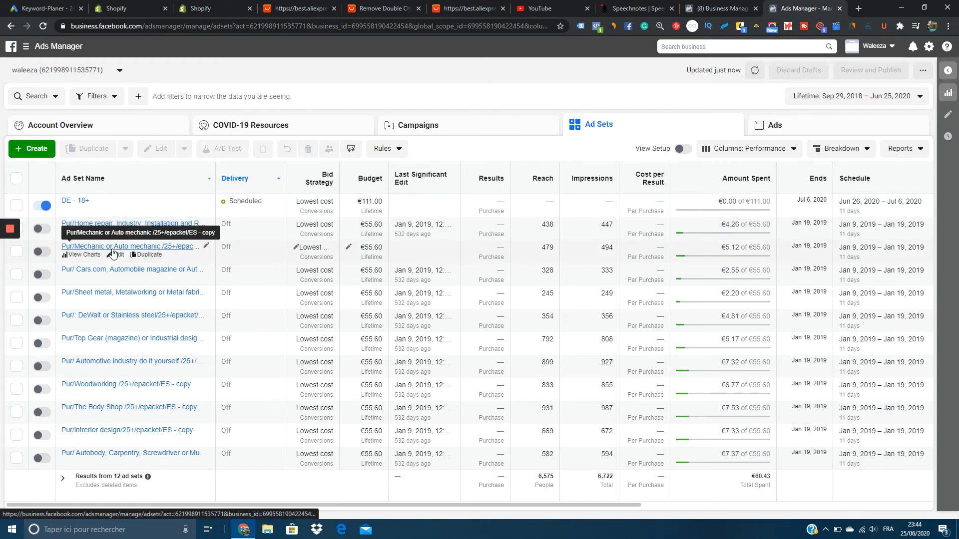
{"action": "left_click", "coordinate": [17, 343]}
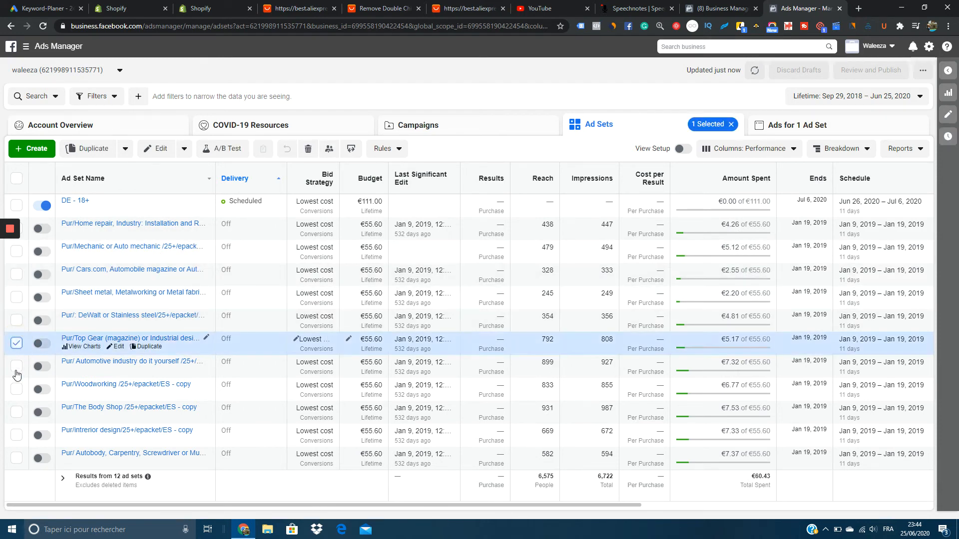
{"action": "left_click", "coordinate": [18, 344]}
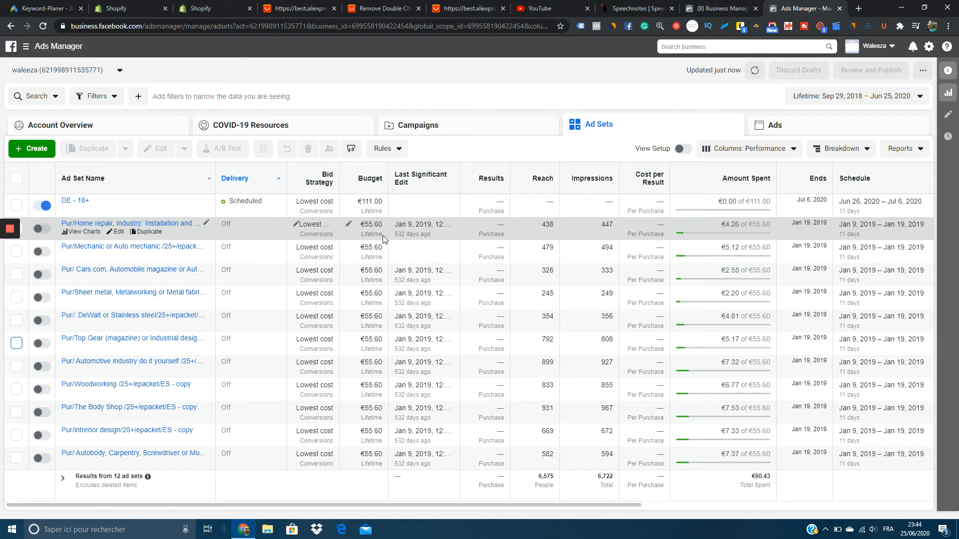
Reduce the browser's page zoom to 80% so more of the ad sets table fits.
{"action": "left_click", "coordinate": [948, 26]}
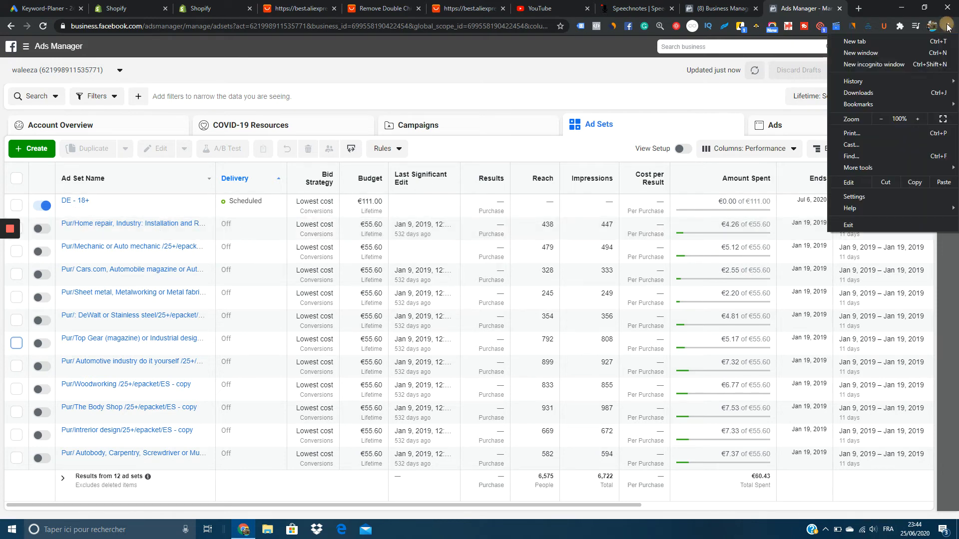
{"action": "left_click", "coordinate": [878, 116]}
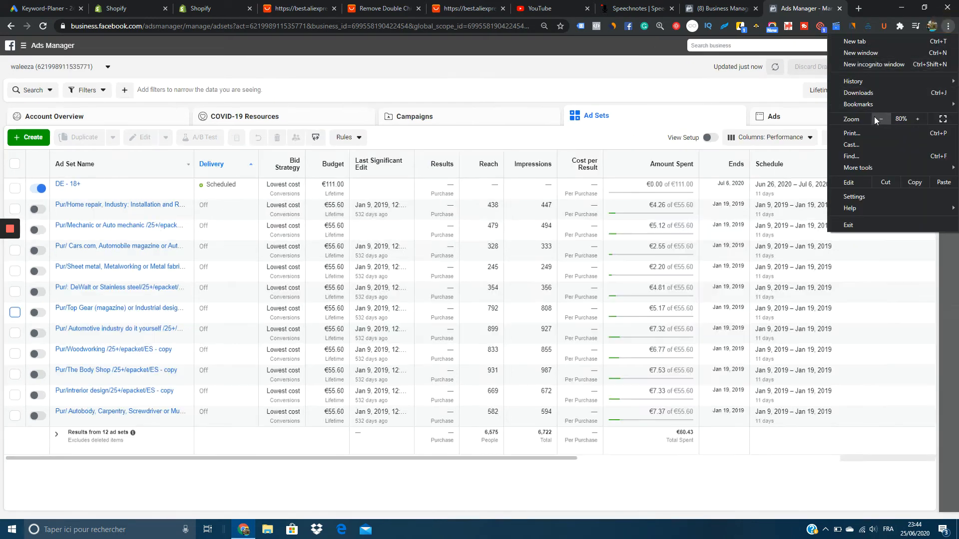
{"action": "left_click", "coordinate": [874, 116]}
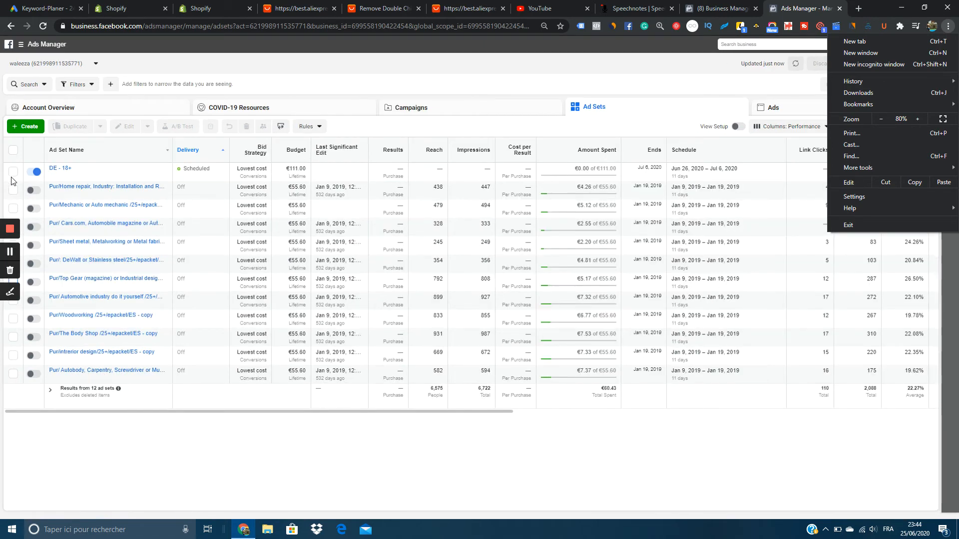
{"action": "left_click", "coordinate": [11, 178]}
Select the DE - 18+ ad set and the bag test 1 tof campaign, and list only that campaign's ad sets.
{"action": "left_click", "coordinate": [13, 172]}
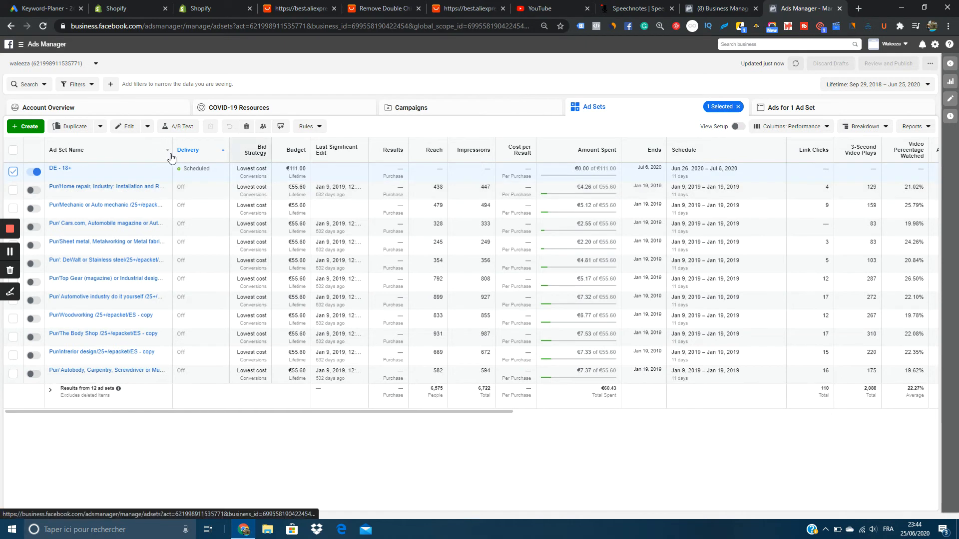
{"action": "left_click", "coordinate": [468, 106]}
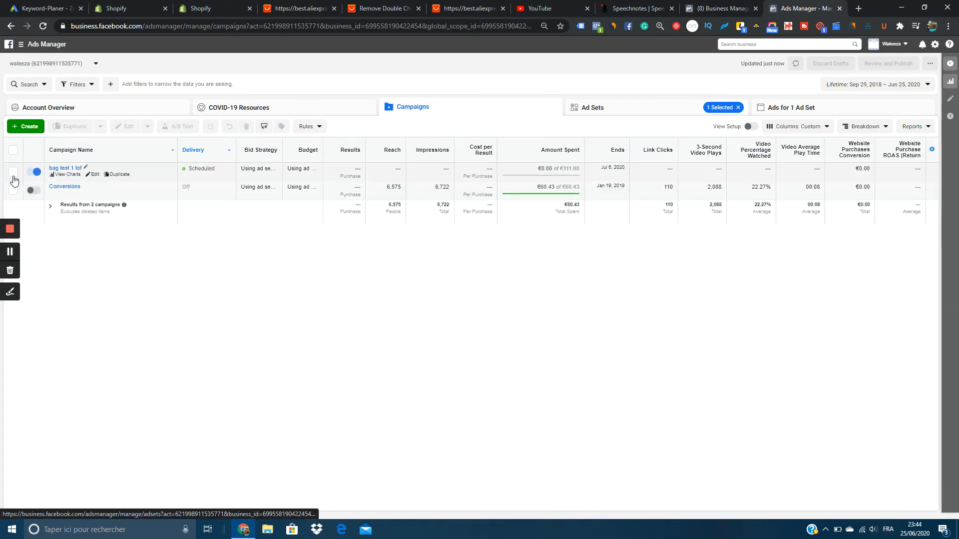
{"action": "left_click", "coordinate": [12, 172]}
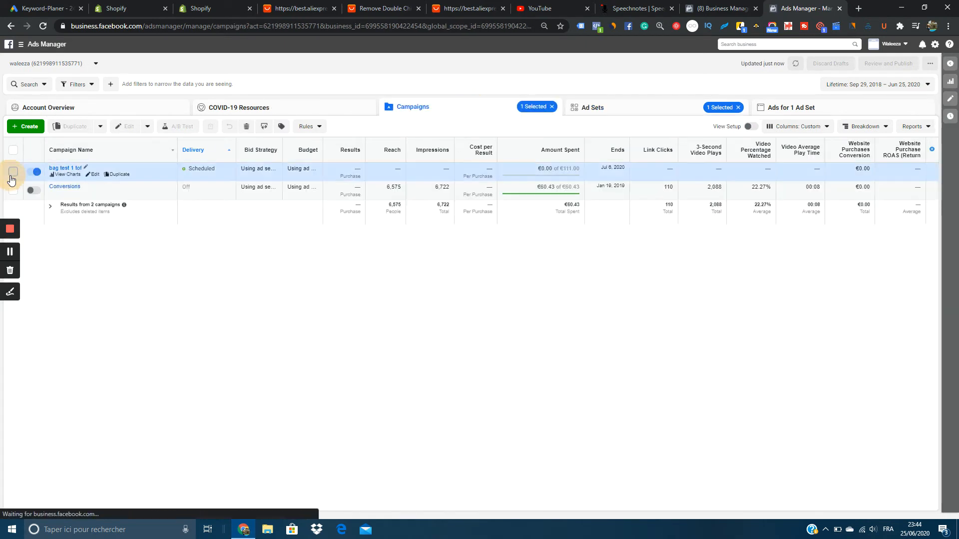
{"action": "left_click", "coordinate": [642, 106]}
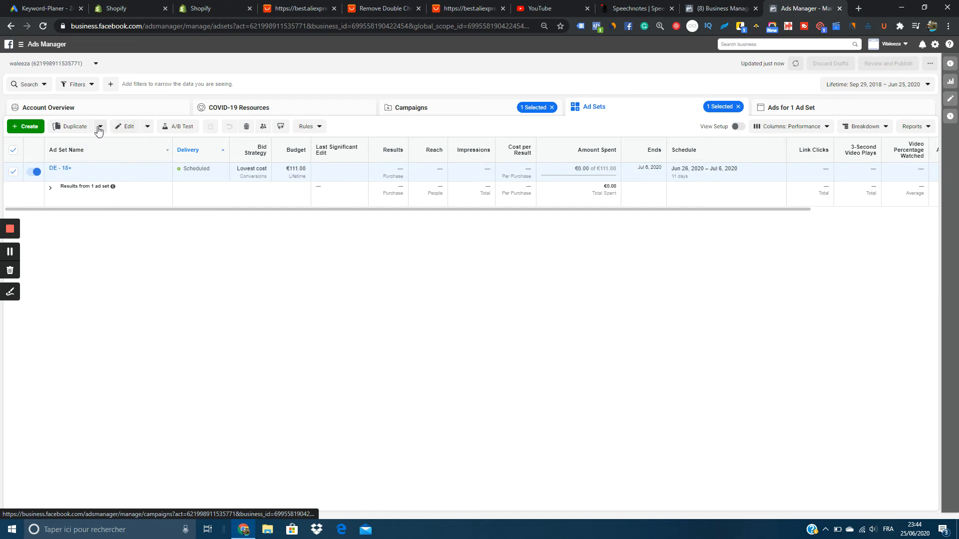
{"action": "left_click", "coordinate": [76, 170]}
{"action": "left_click", "coordinate": [63, 218]}
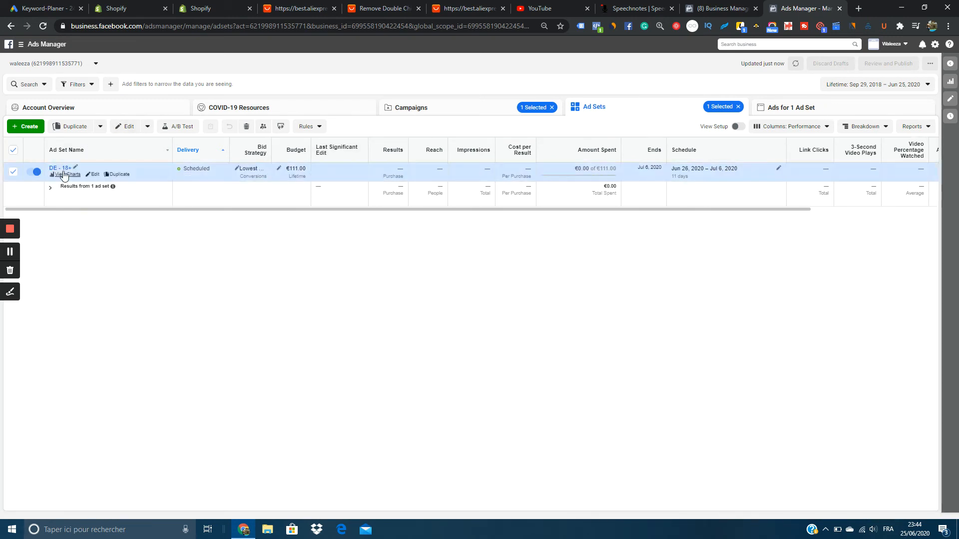
Open the DE - 18+ ad set for editing and review the settings of its ad video 1 down to tracking.
{"action": "left_click", "coordinate": [135, 128]}
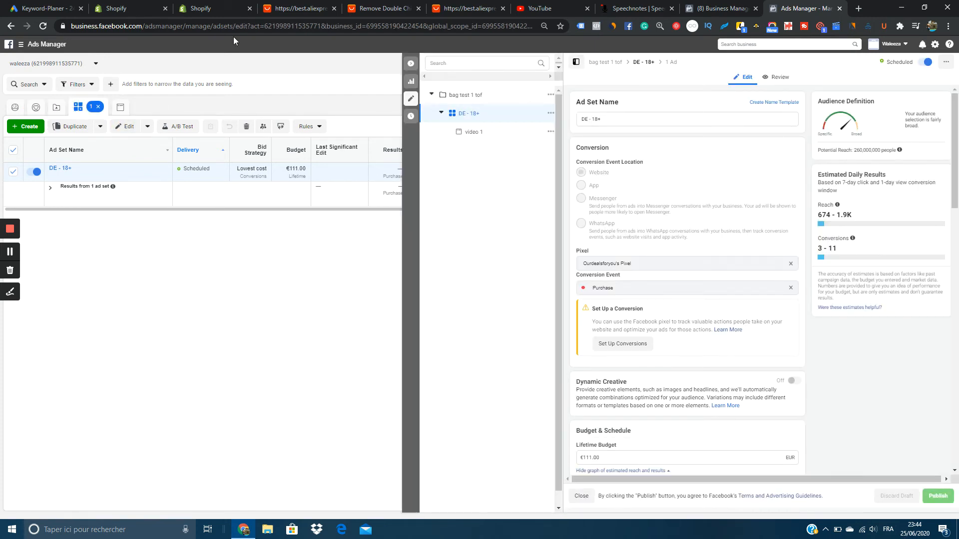
{"action": "left_click", "coordinate": [482, 135]}
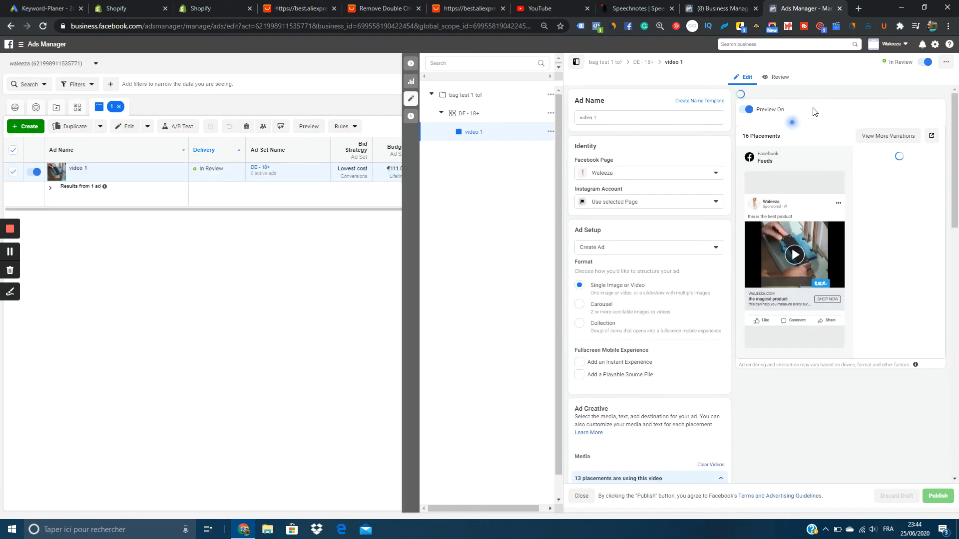
{"action": "scroll", "coordinate": [659, 189], "scroll_direction": "down", "scroll_amount": 5}
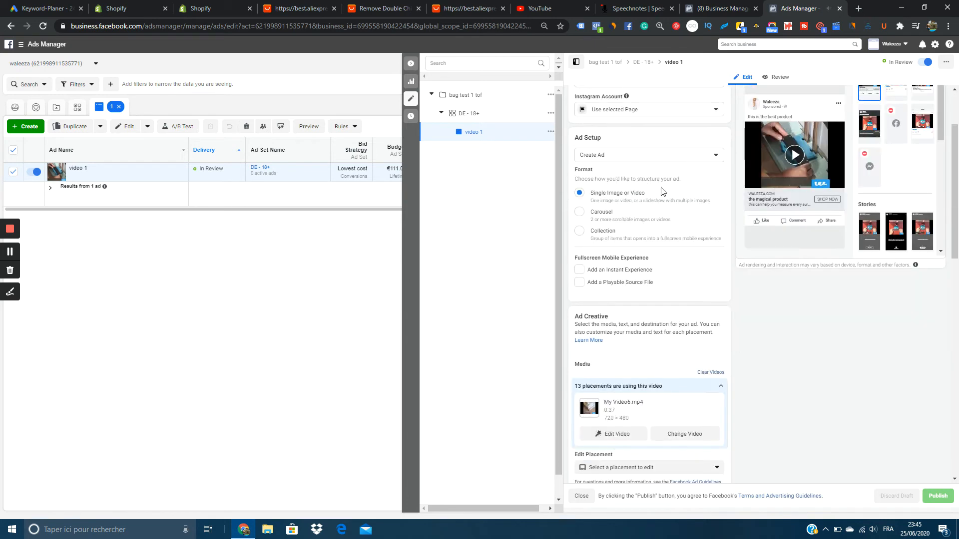
{"action": "scroll", "coordinate": [658, 189], "scroll_direction": "down", "scroll_amount": 12}
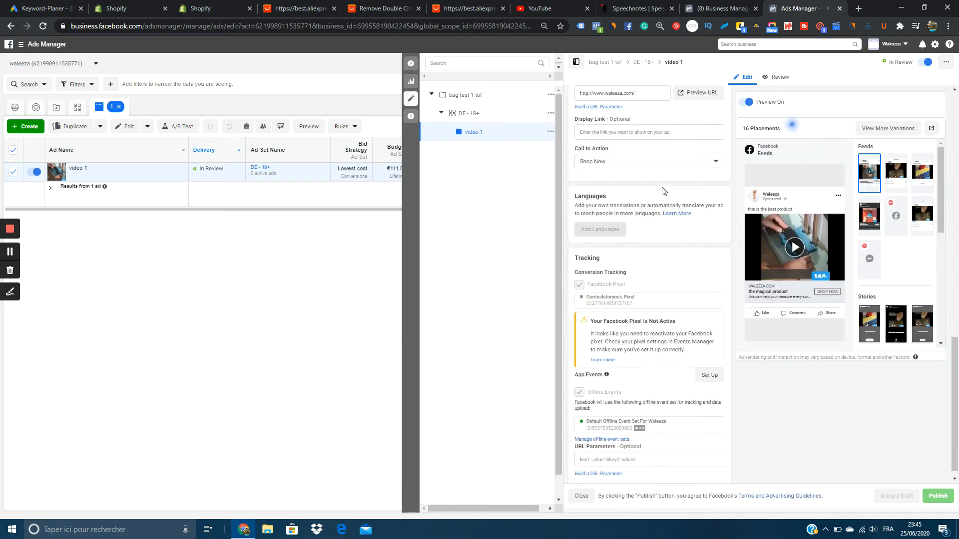
Review the video 1 ad's settings again, from its name and identity through creative and texts down to tracking.
{"action": "scroll", "coordinate": [662, 189], "scroll_direction": "up", "scroll_amount": 15}
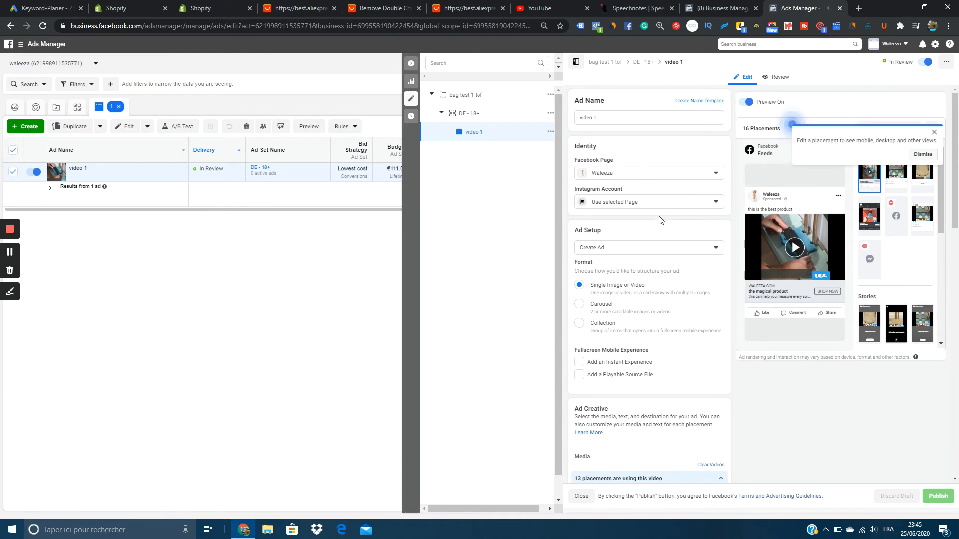
{"action": "scroll", "coordinate": [663, 216], "scroll_direction": "down", "scroll_amount": 5}
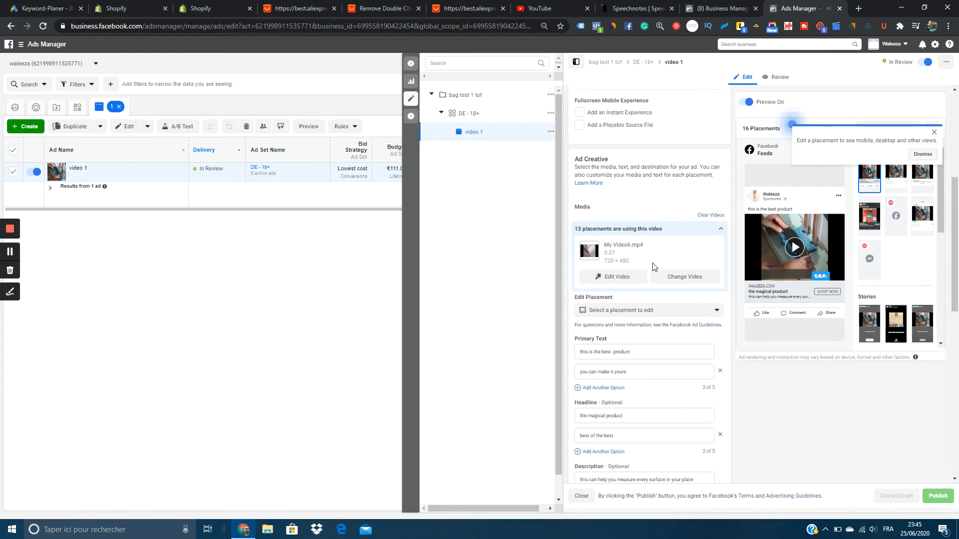
{"action": "scroll", "coordinate": [658, 253], "scroll_direction": "down", "scroll_amount": 10}
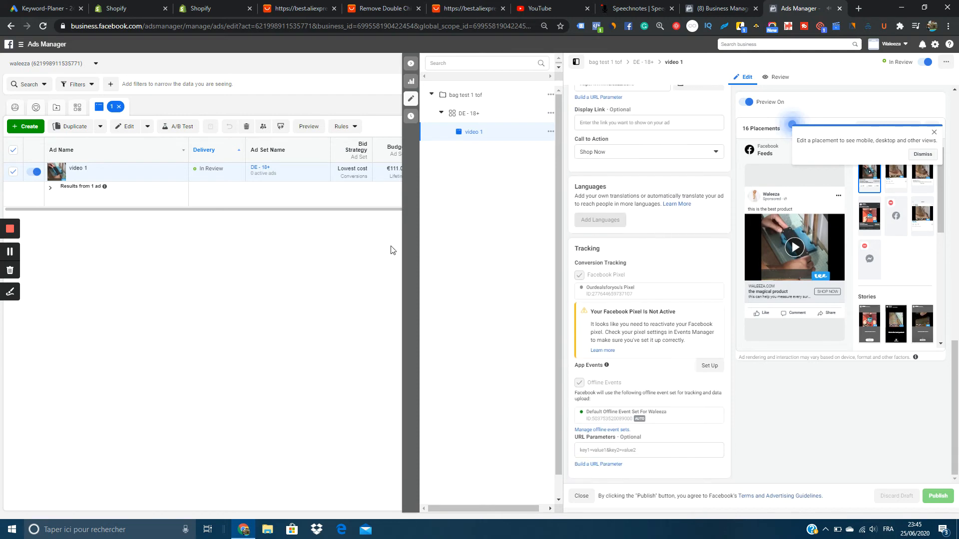
{"action": "left_click", "coordinate": [10, 251]}
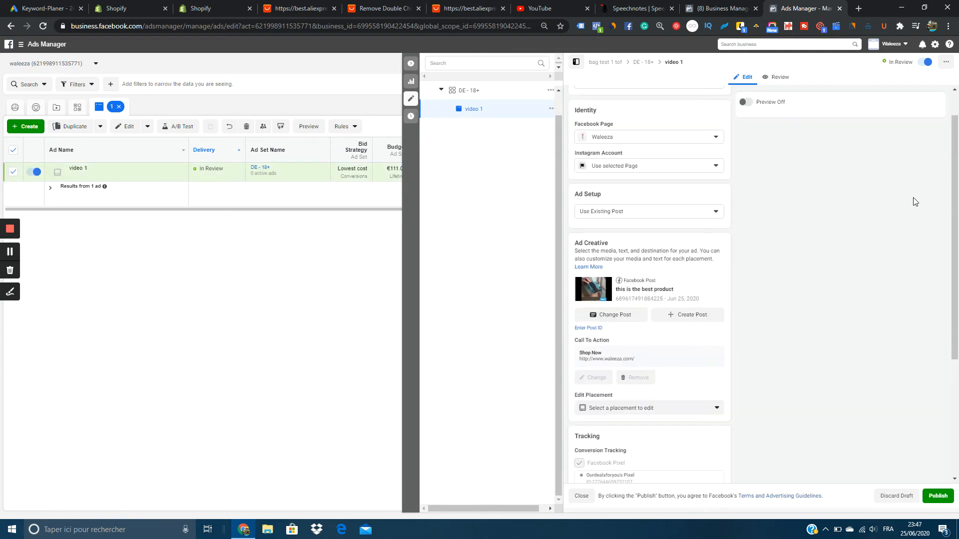
Check the ad setup options for video 1, keep Use Existing Post, and publish the ad's changes.
{"action": "scroll", "coordinate": [659, 222], "scroll_direction": "up", "scroll_amount": 1}
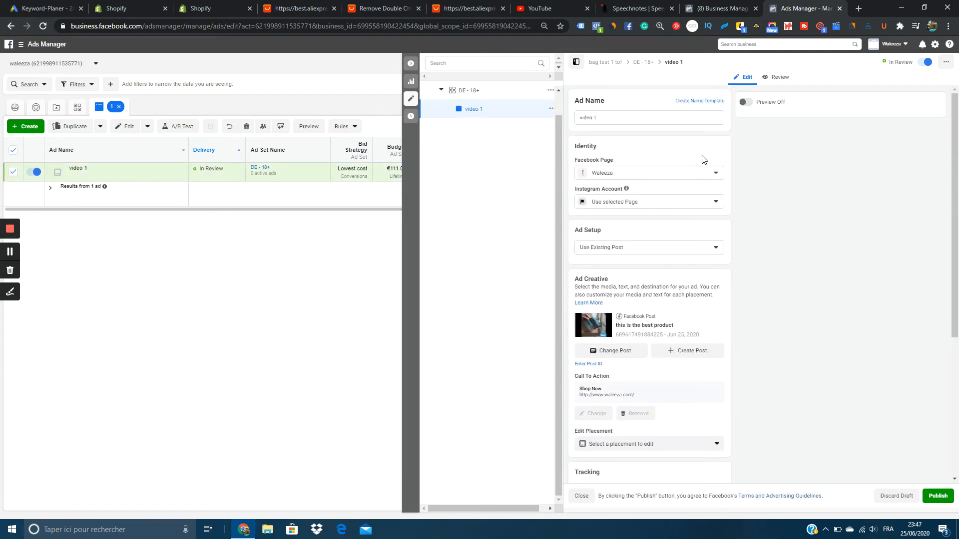
{"action": "left_click", "coordinate": [639, 248]}
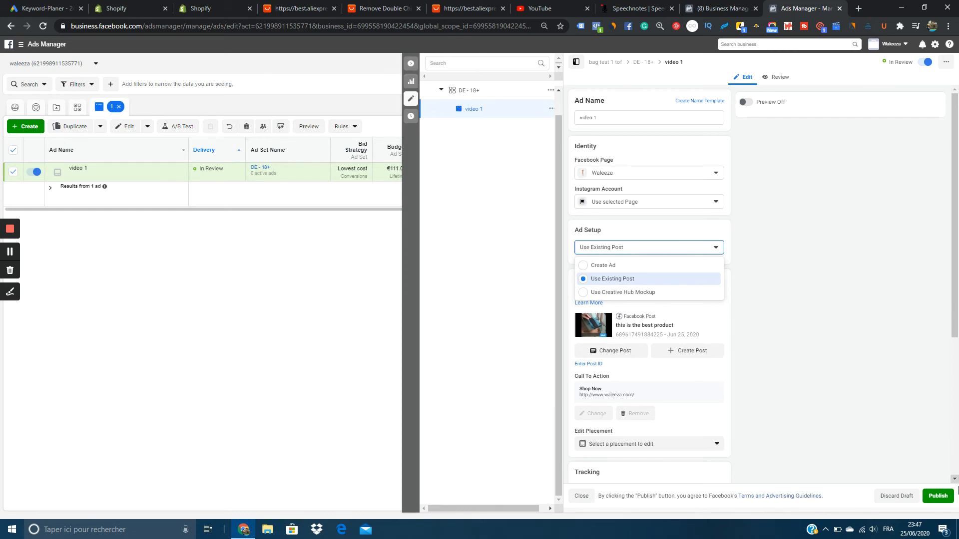
{"action": "left_click", "coordinate": [944, 500]}
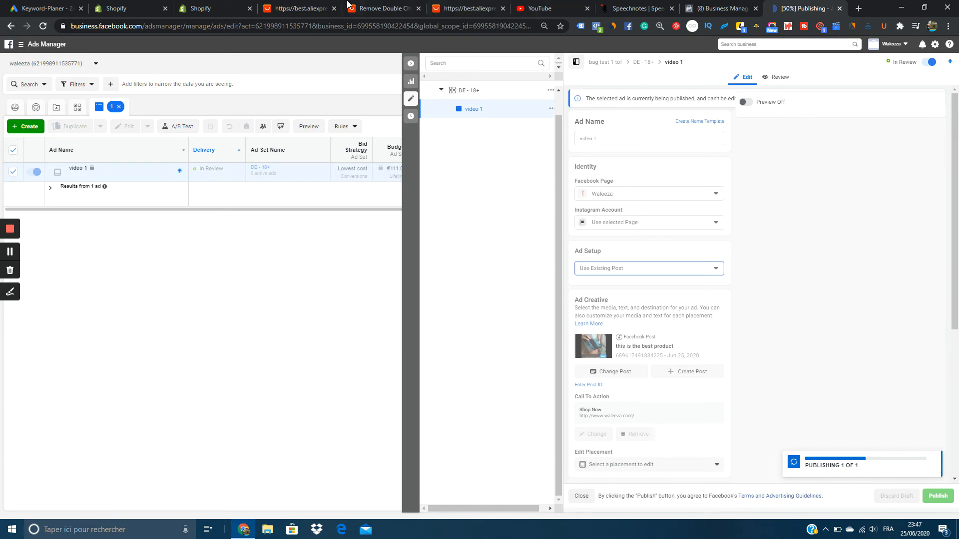
Close the ad editor and look over the ad sets and campaigns lists, ending on the campaign's ad sets.
{"action": "left_click", "coordinate": [411, 63]}
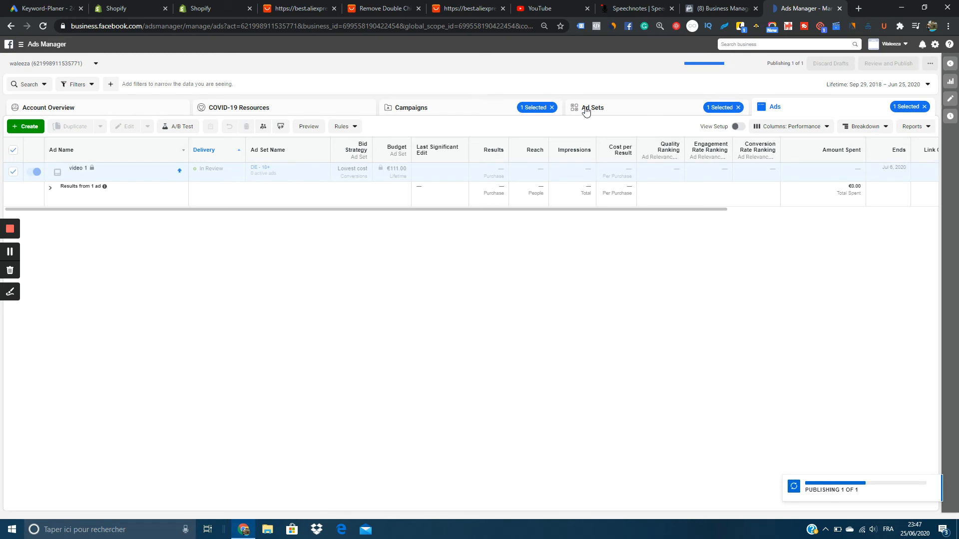
{"action": "left_click", "coordinate": [615, 111]}
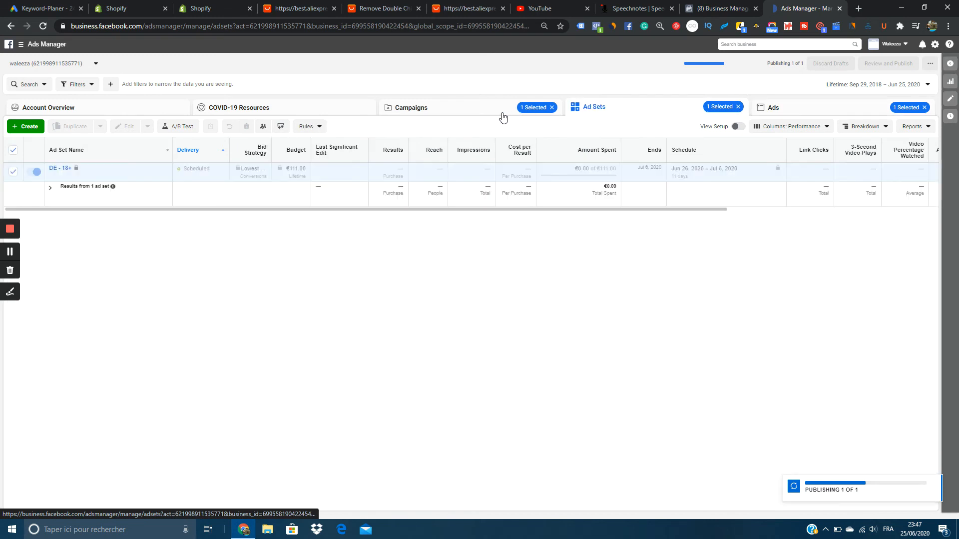
{"action": "left_click", "coordinate": [480, 112]}
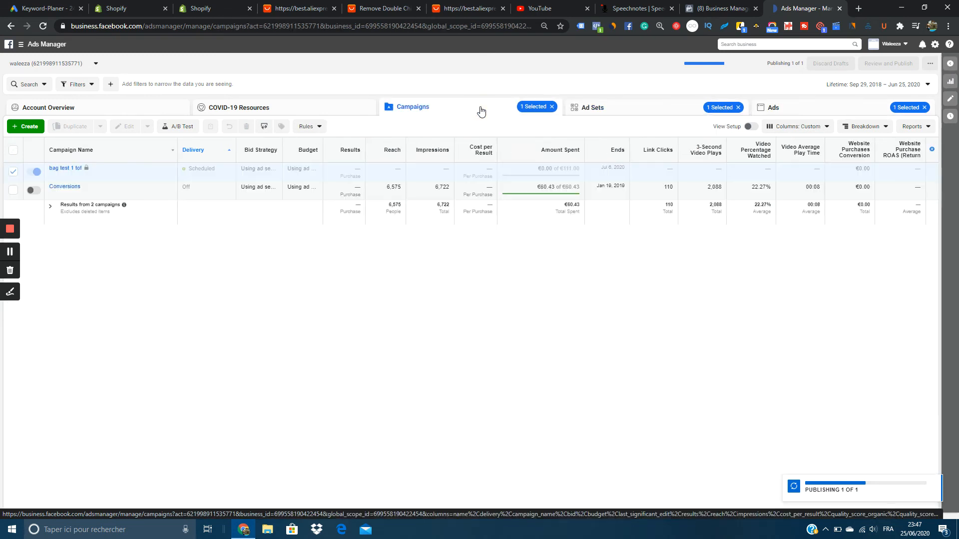
{"action": "left_click", "coordinate": [668, 116]}
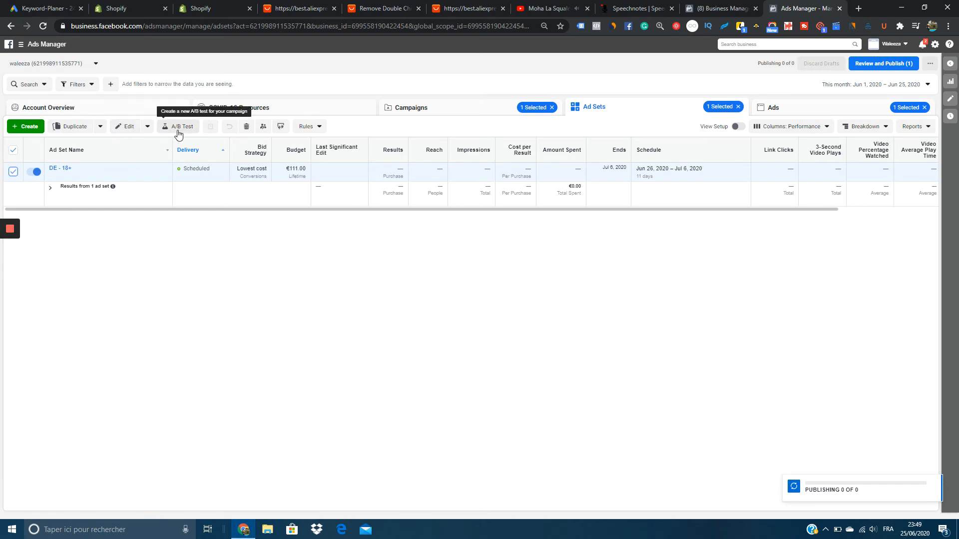
{"action": "left_click", "coordinate": [82, 127]}
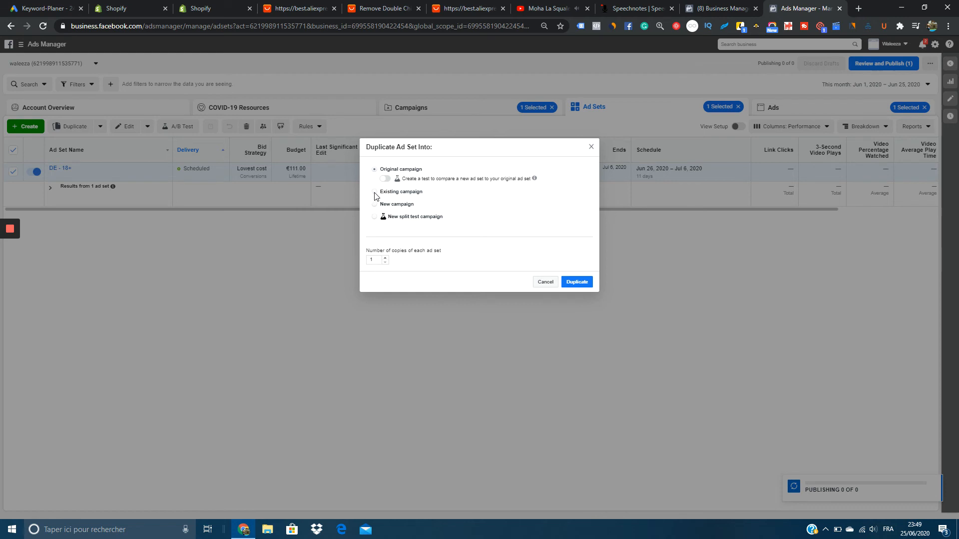
{"action": "left_click", "coordinate": [375, 195]}
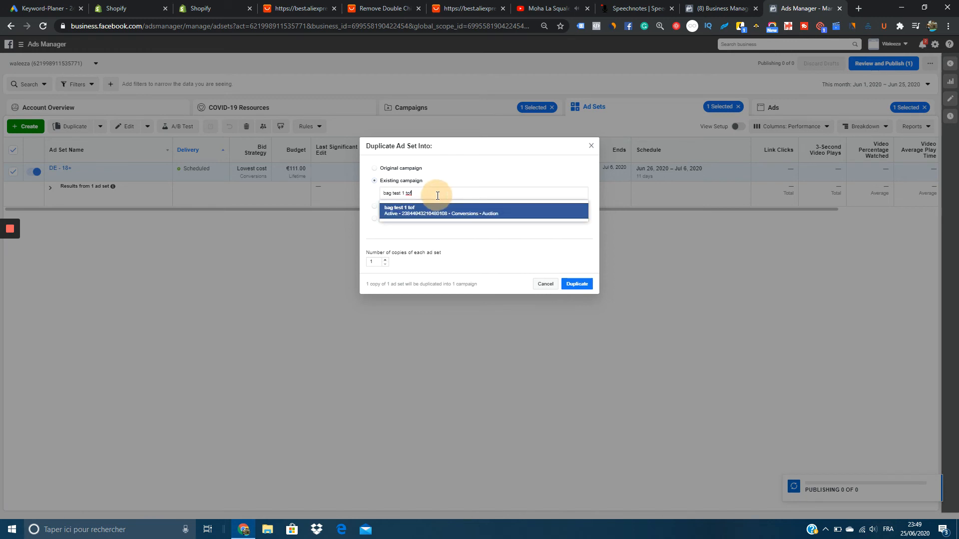
{"action": "left_click", "coordinate": [447, 212]}
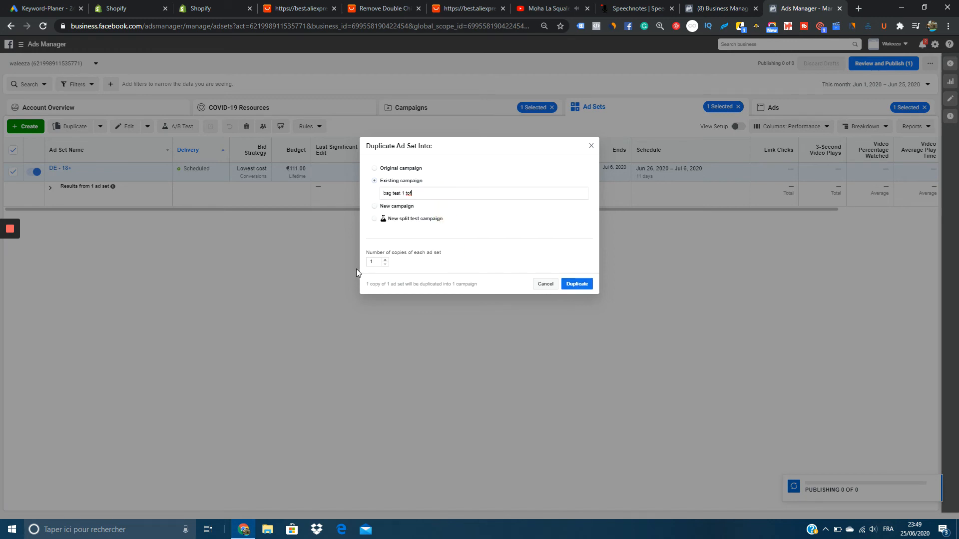
{"action": "double_click", "coordinate": [385, 256]}
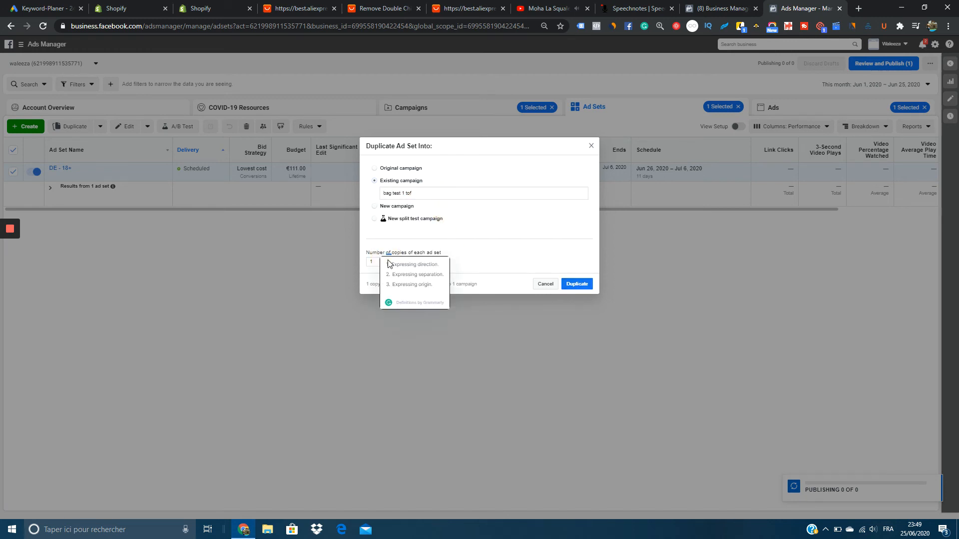
{"action": "left_click", "coordinate": [385, 255]}
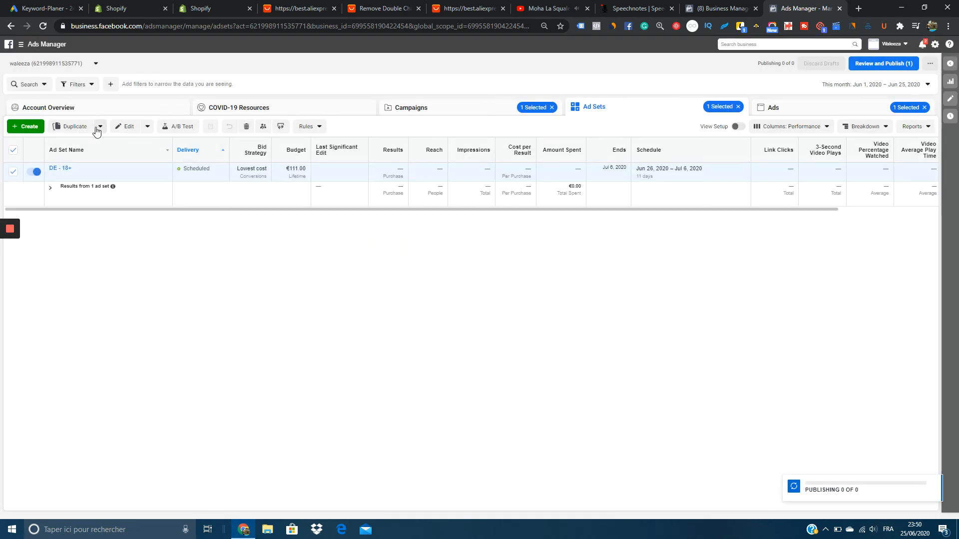
Duplicate the DE - 18+ ad set into the existing campaign bag test 1 tof with 9 copies.
{"action": "left_click", "coordinate": [82, 130]}
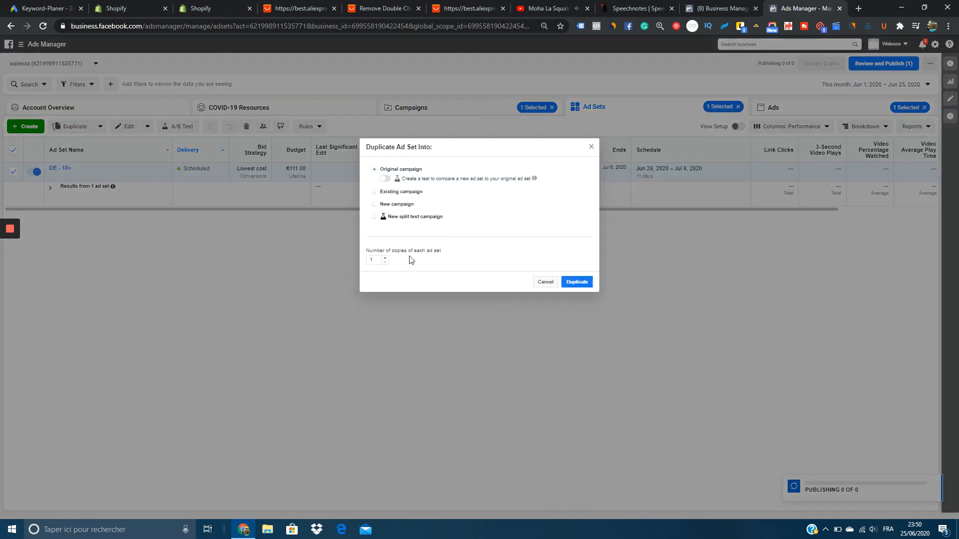
{"action": "left_click", "coordinate": [385, 257]}
{"action": "left_click", "coordinate": [385, 257]}
{"action": "left_click", "coordinate": [385, 257]}
{"action": "left_click", "coordinate": [385, 257]}
{"action": "left_click", "coordinate": [385, 257]}
{"action": "left_click", "coordinate": [385, 257]}
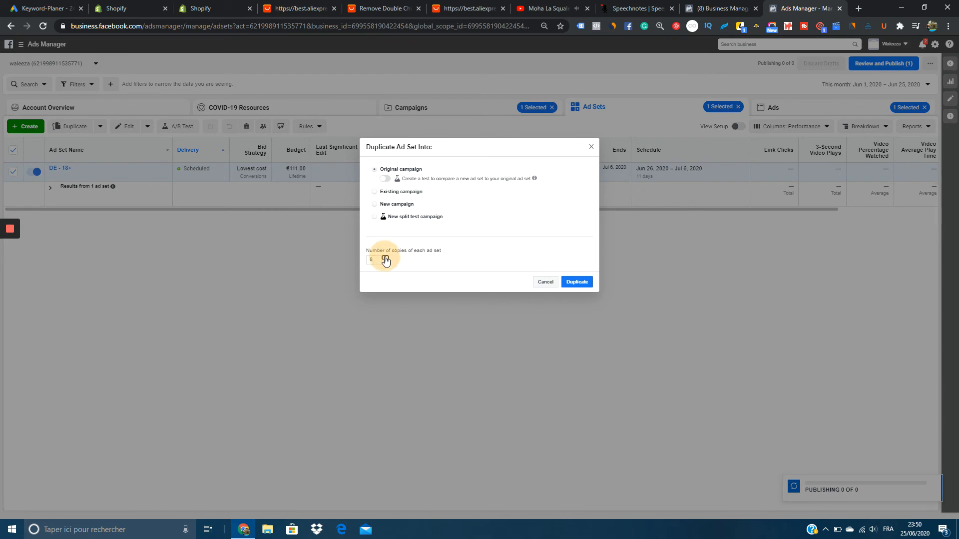
{"action": "left_click", "coordinate": [385, 257]}
{"action": "left_click", "coordinate": [385, 257]}
{"action": "left_click", "coordinate": [385, 257]}
{"action": "left_click", "coordinate": [385, 263]}
{"action": "left_click", "coordinate": [374, 192]}
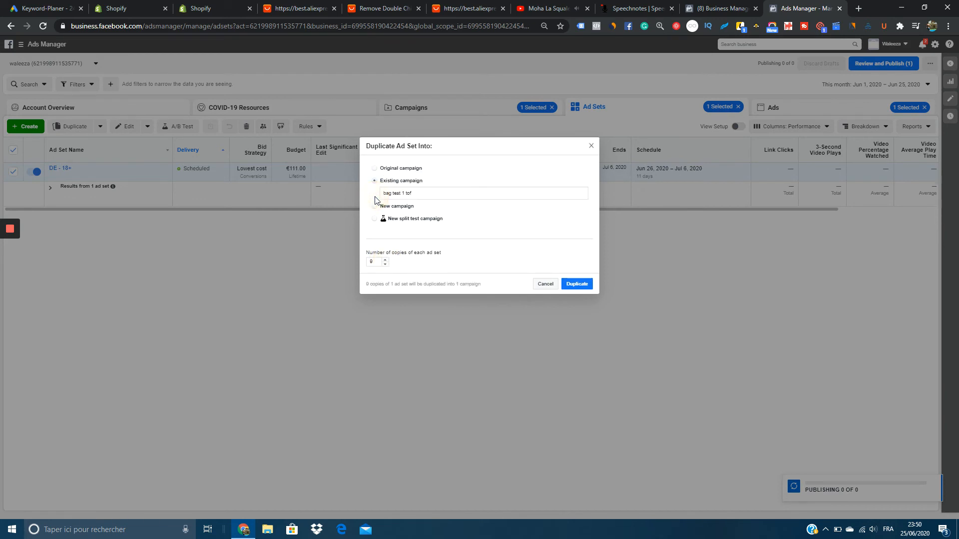
{"action": "left_click", "coordinate": [579, 284]}
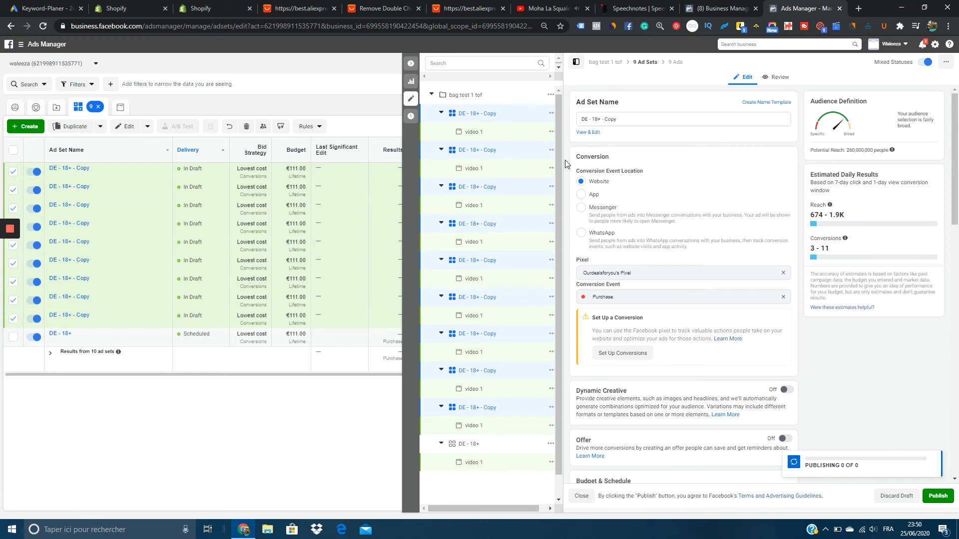
Look through the video 1 ads in several of the duplicated ad sets to check their existing post and preview.
{"action": "left_click", "coordinate": [475, 133]}
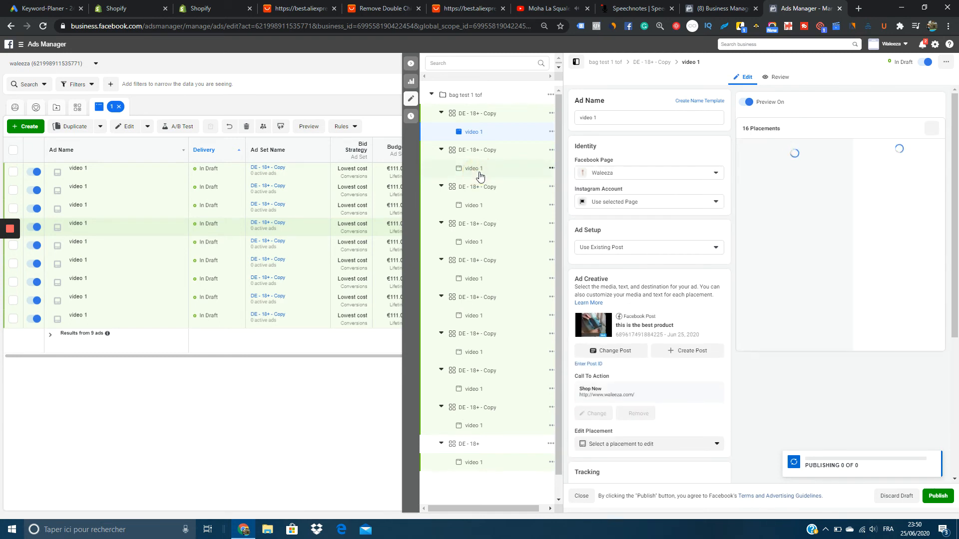
{"action": "left_click", "coordinate": [480, 175]}
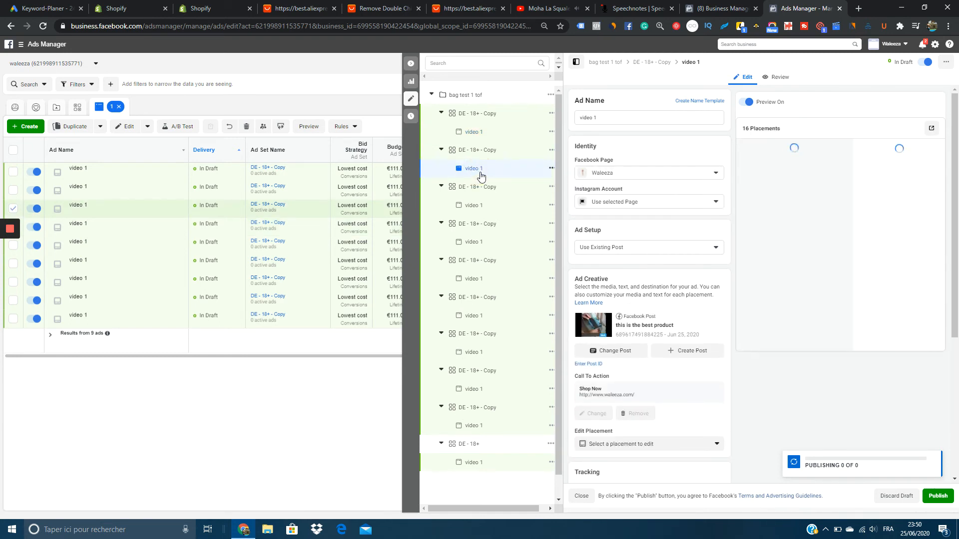
{"action": "left_click", "coordinate": [474, 213]}
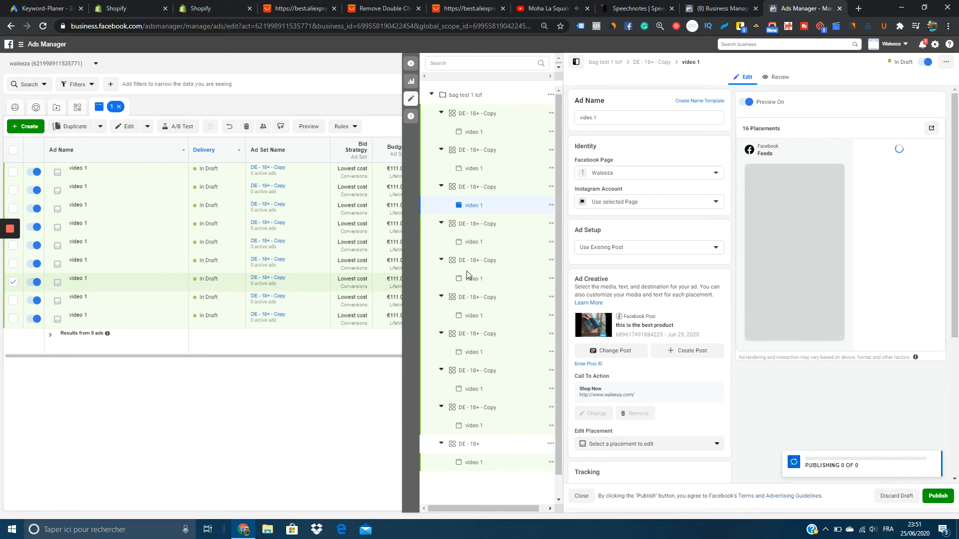
{"action": "left_click", "coordinate": [482, 235]}
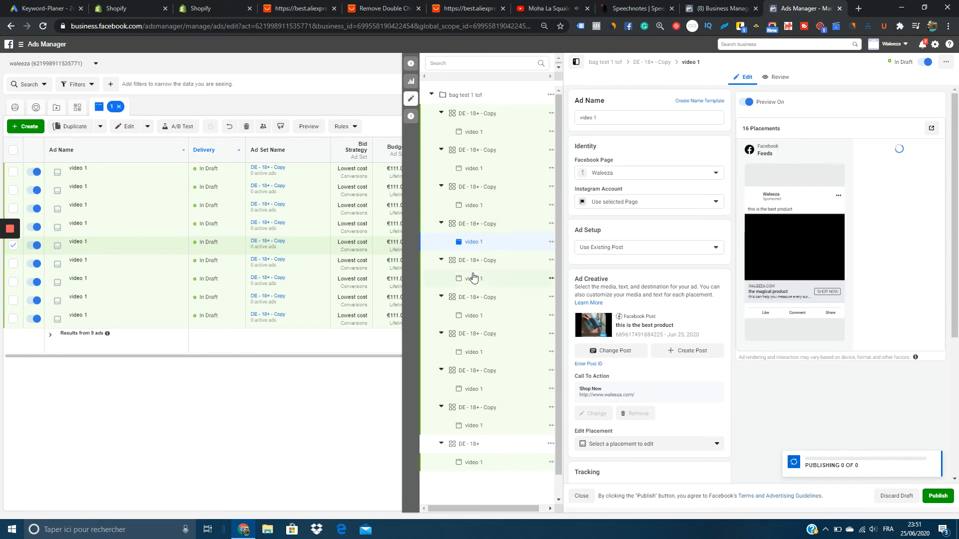
{"action": "left_click", "coordinate": [474, 278]}
{"action": "left_click", "coordinate": [474, 390]}
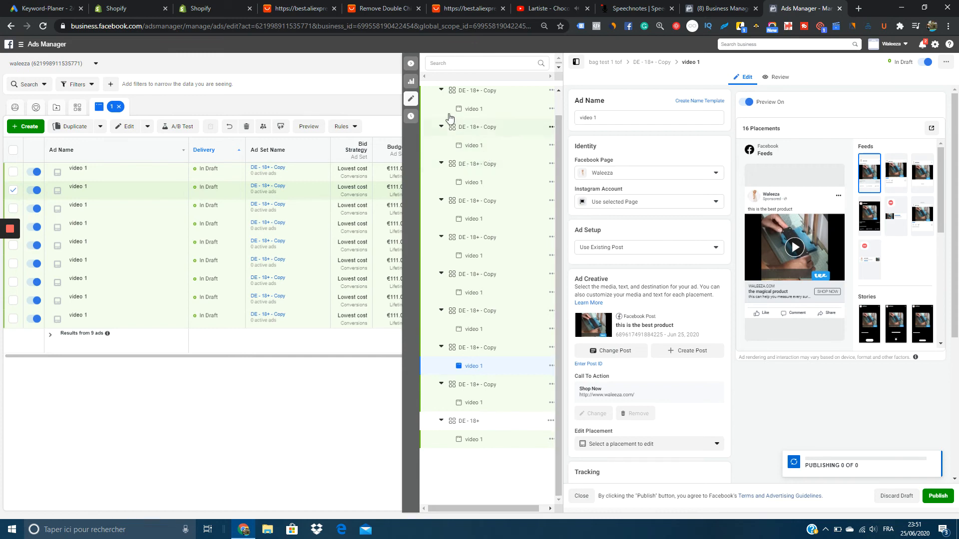
Close the ad editor, publish the draft items, and leave all the duplicated ads unselected in the list.
{"action": "left_click", "coordinate": [410, 70]}
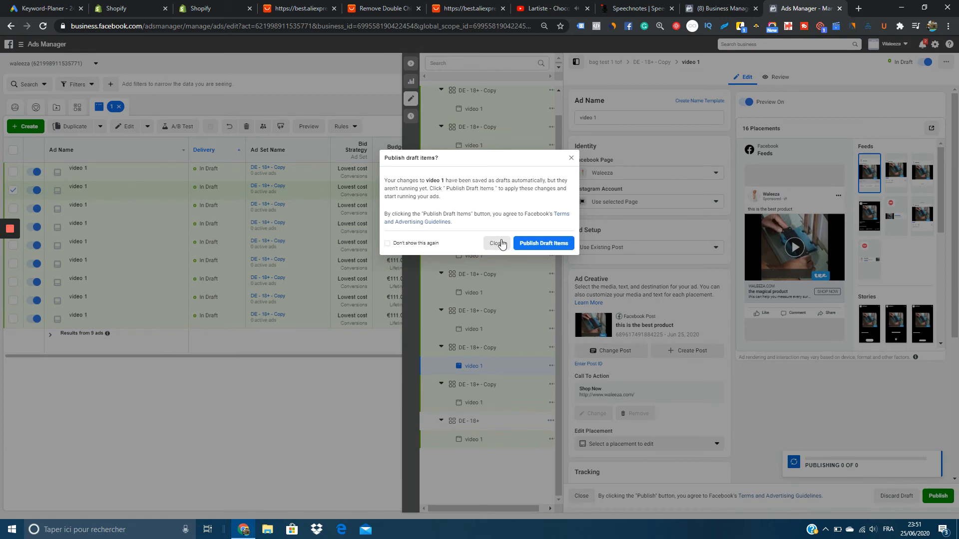
{"action": "left_click", "coordinate": [525, 244]}
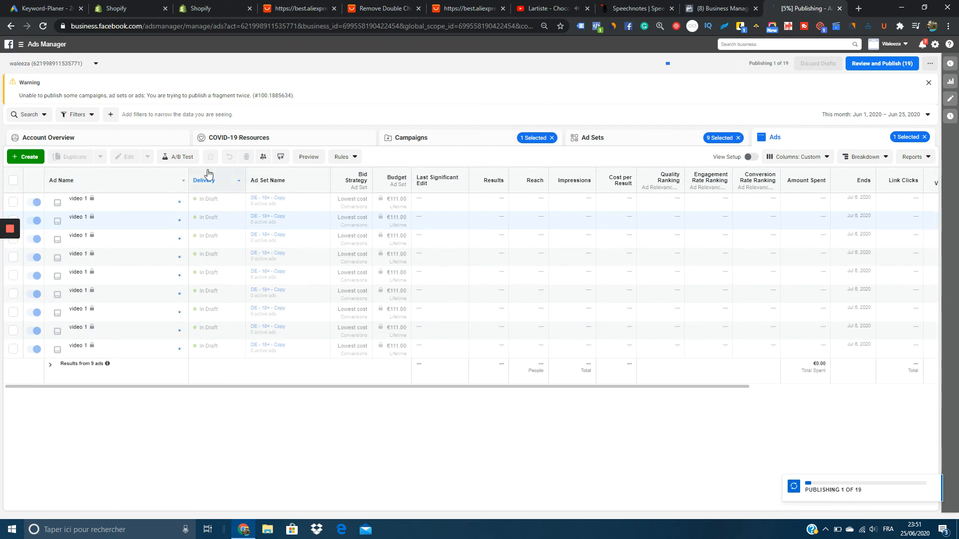
{"action": "left_click", "coordinate": [13, 181]}
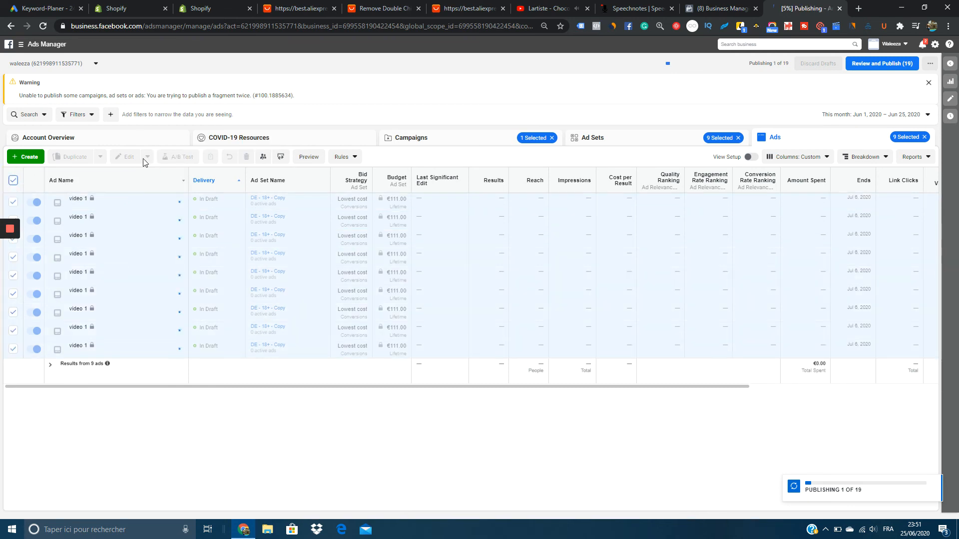
{"action": "left_click", "coordinate": [13, 182]}
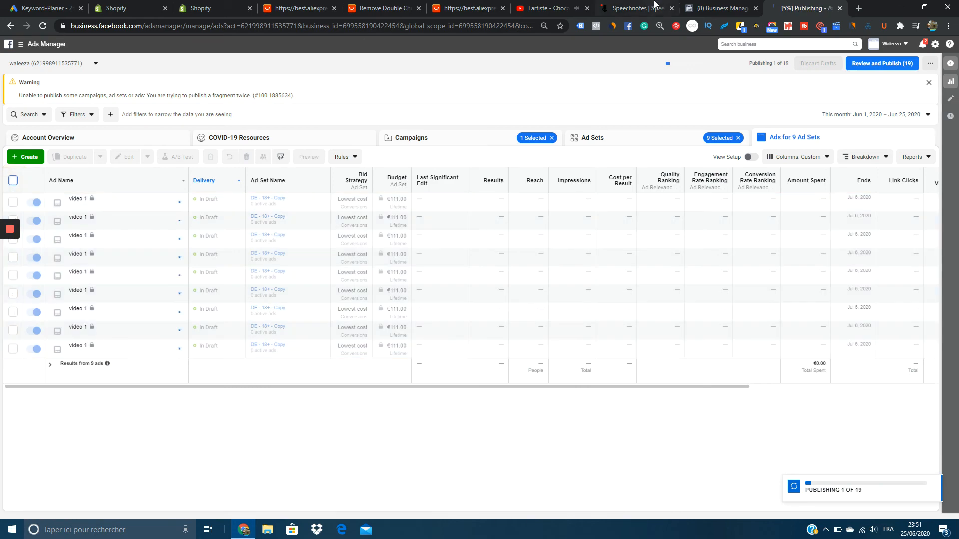
Open the first DE - 18+ - Copy ad set and review its conversion, budget, schedule and audience settings, including the custom audience creation options.
{"action": "mouse_move", "coordinate": [13, 248]}
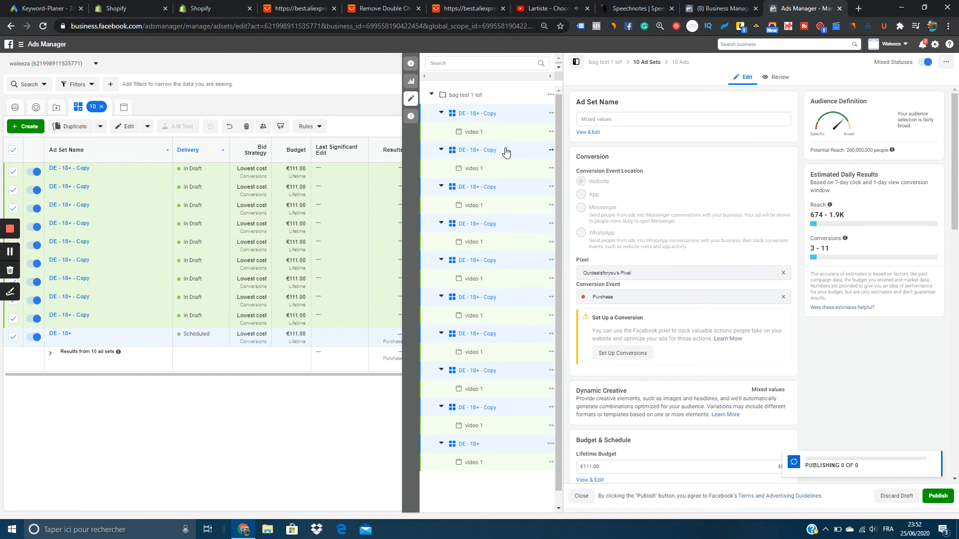
{"action": "left_click", "coordinate": [494, 115]}
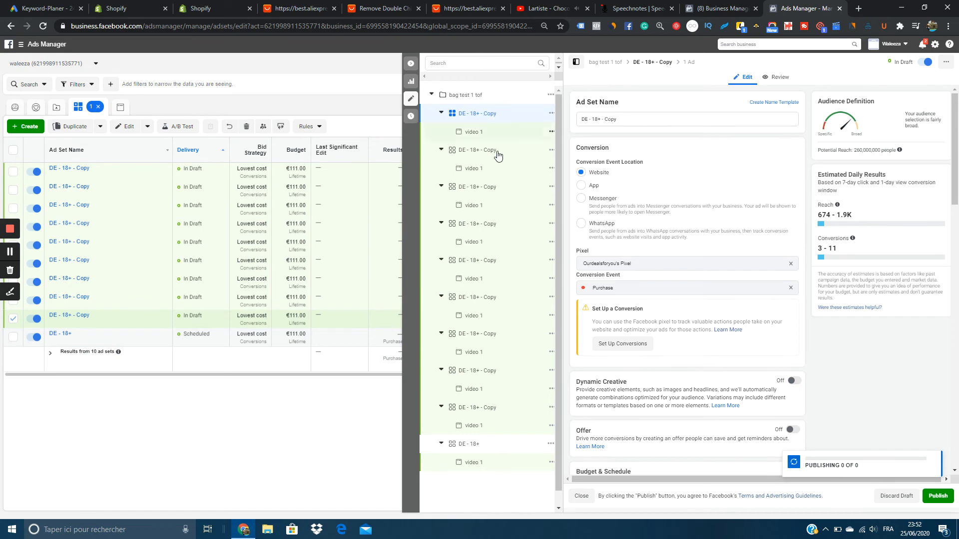
{"action": "scroll", "coordinate": [658, 173], "scroll_direction": "down", "scroll_amount": 1}
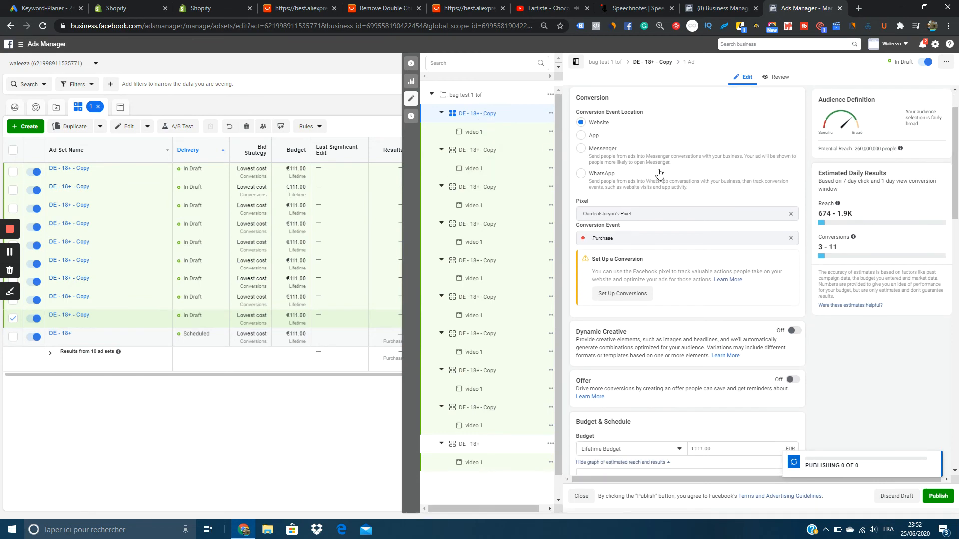
{"action": "scroll", "coordinate": [659, 173], "scroll_direction": "down", "scroll_amount": 8}
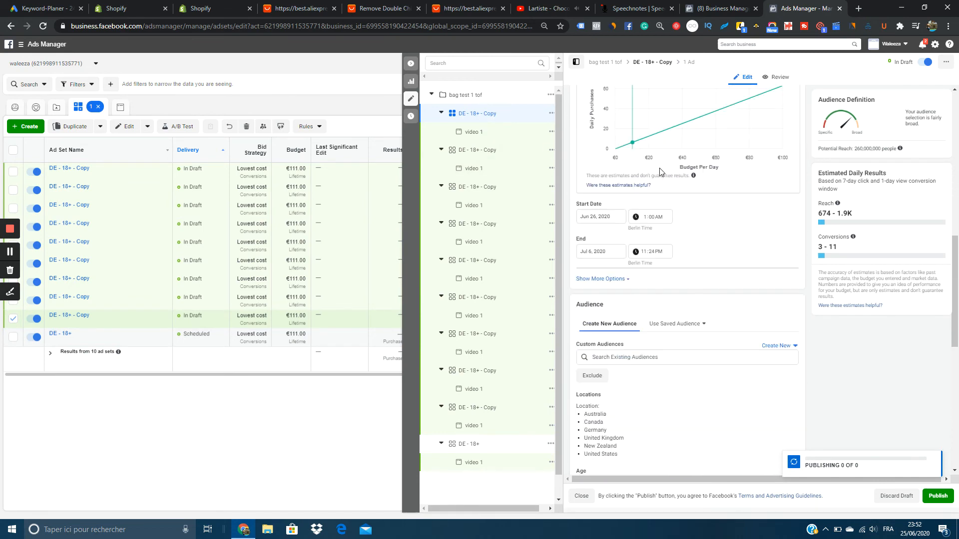
{"action": "scroll", "coordinate": [660, 173], "scroll_direction": "down", "scroll_amount": 3}
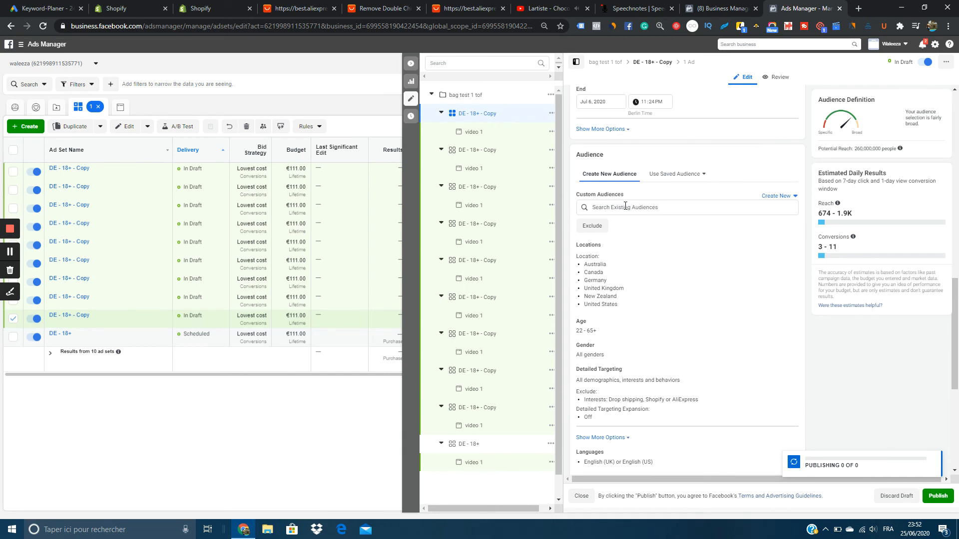
{"action": "scroll", "coordinate": [625, 206], "scroll_direction": "down", "scroll_amount": 2}
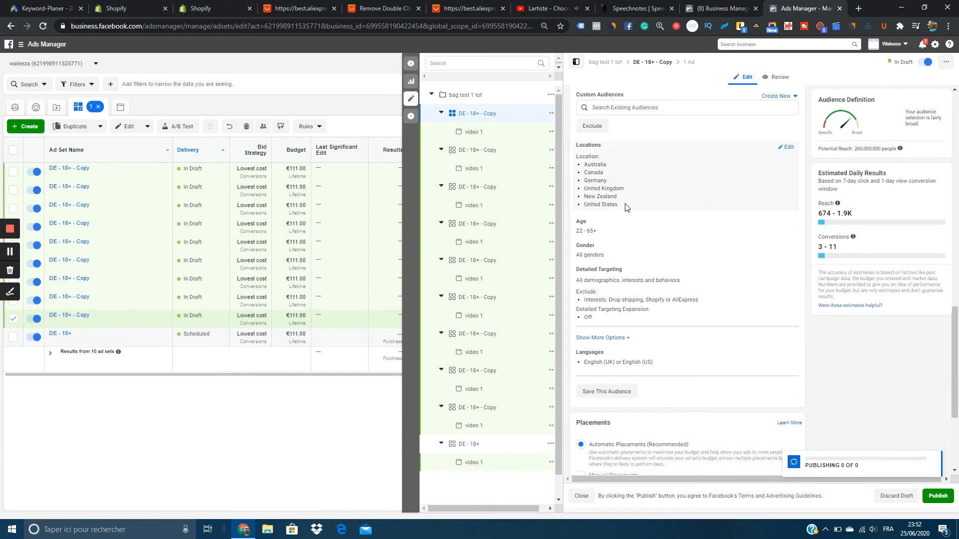
{"action": "scroll", "coordinate": [777, 114], "scroll_direction": "up", "scroll_amount": 1}
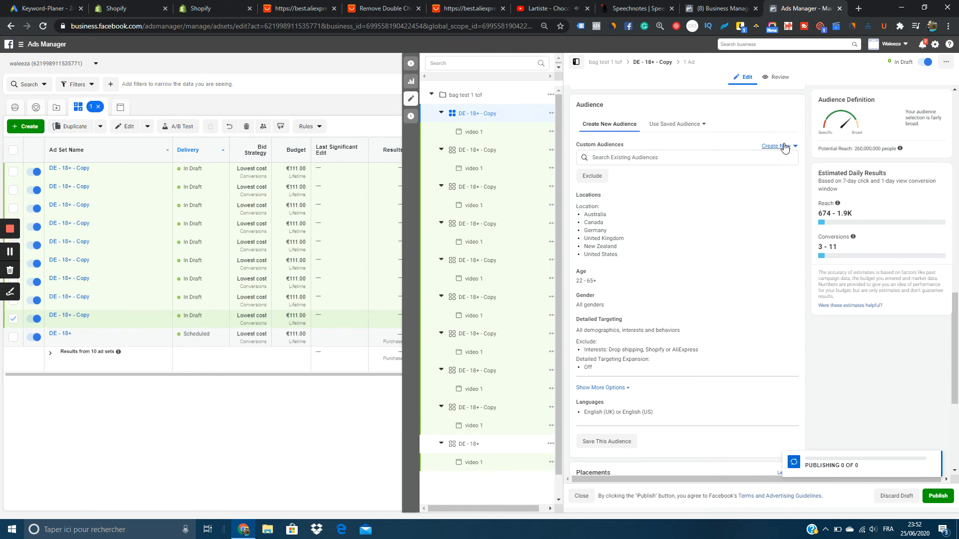
{"action": "left_click", "coordinate": [779, 145]}
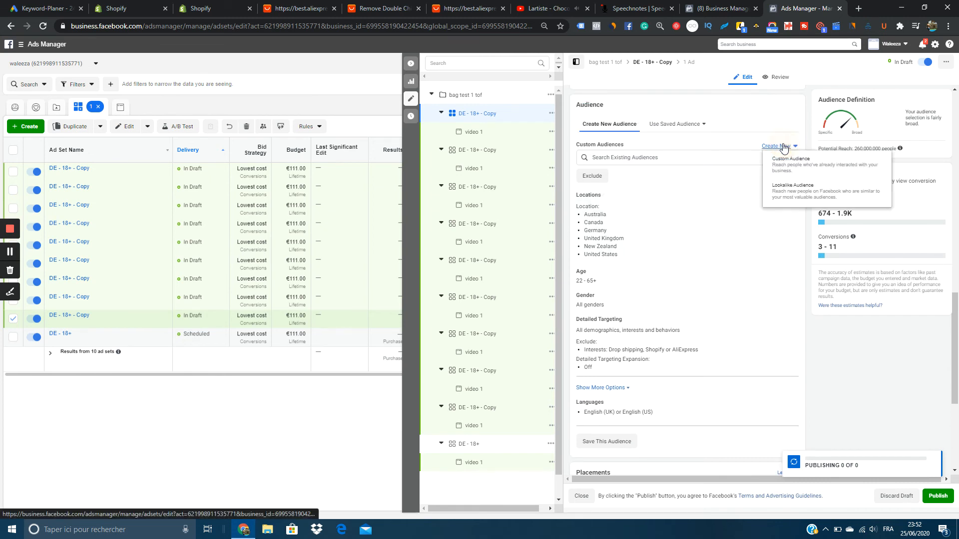
{"action": "left_click", "coordinate": [736, 193]}
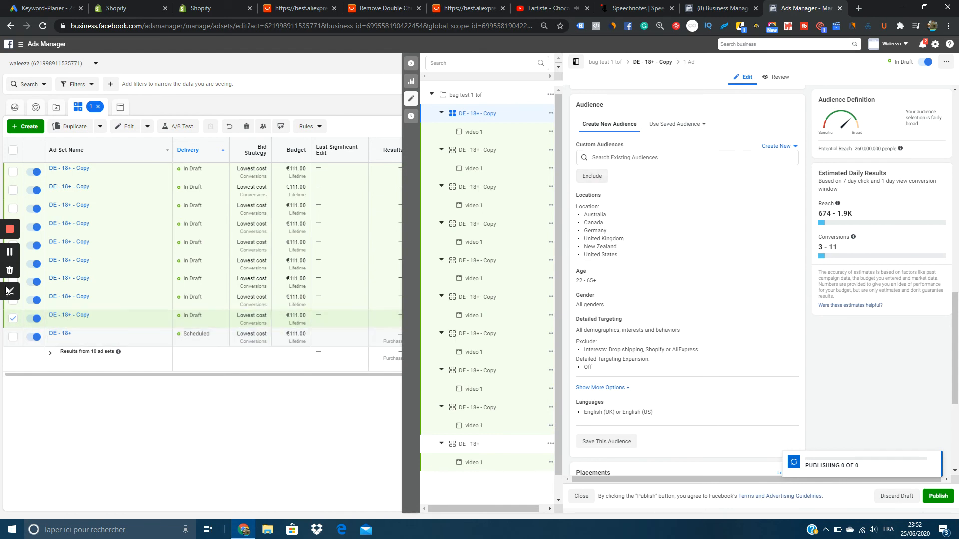
{"action": "left_click", "coordinate": [9, 254]}
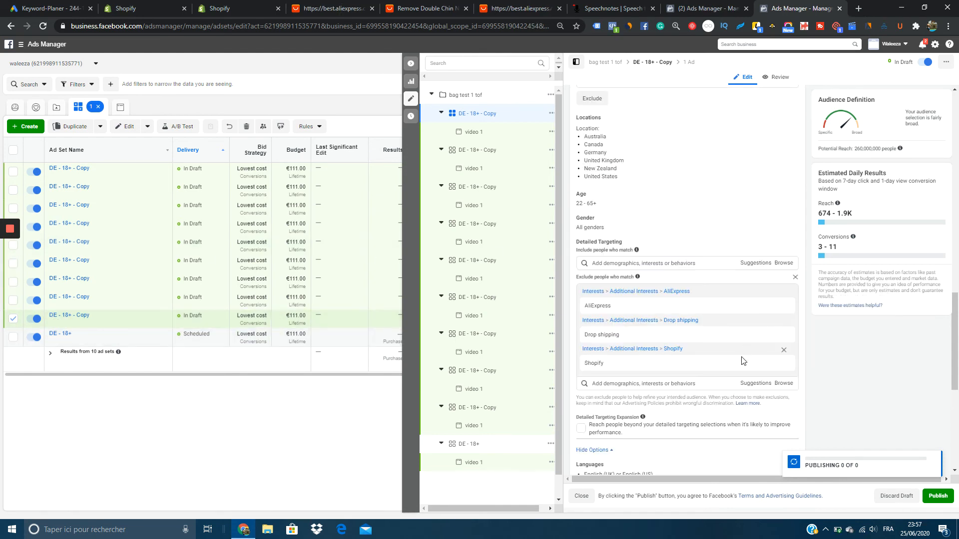
Review the first ad set copy's excluded interests and search its included detailed targeting for "carpete".
{"action": "scroll", "coordinate": [631, 279], "scroll_direction": "down", "scroll_amount": 1}
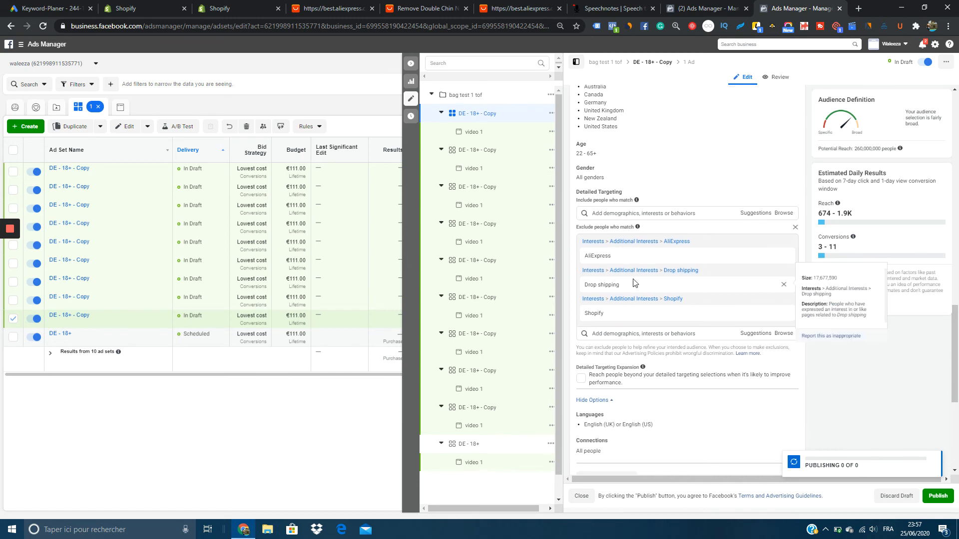
{"action": "mouse_move", "coordinate": [603, 263]}
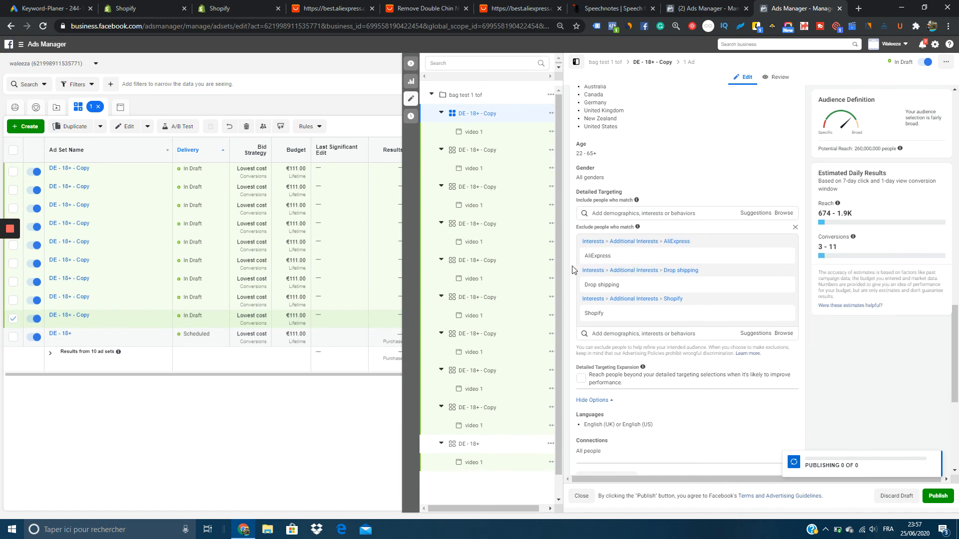
{"action": "mouse_move", "coordinate": [606, 319]}
{"action": "scroll", "coordinate": [710, 316], "scroll_direction": "up", "scroll_amount": 1}
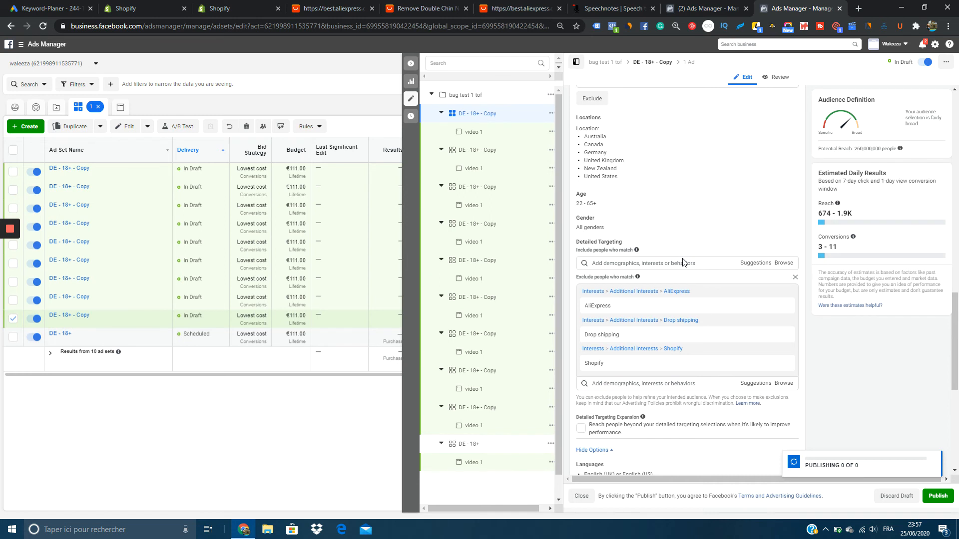
{"action": "left_click", "coordinate": [686, 263]}
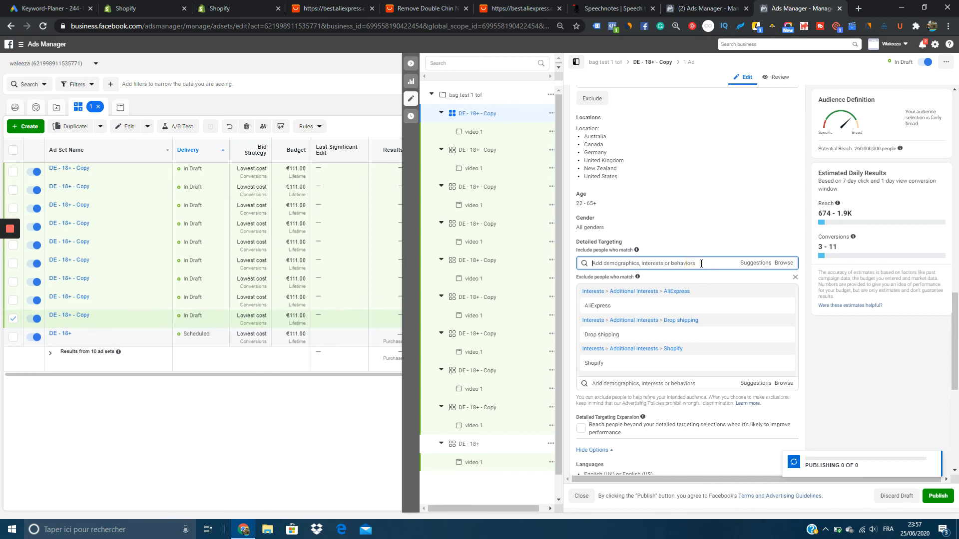
{"action": "type", "text": "carpete"}
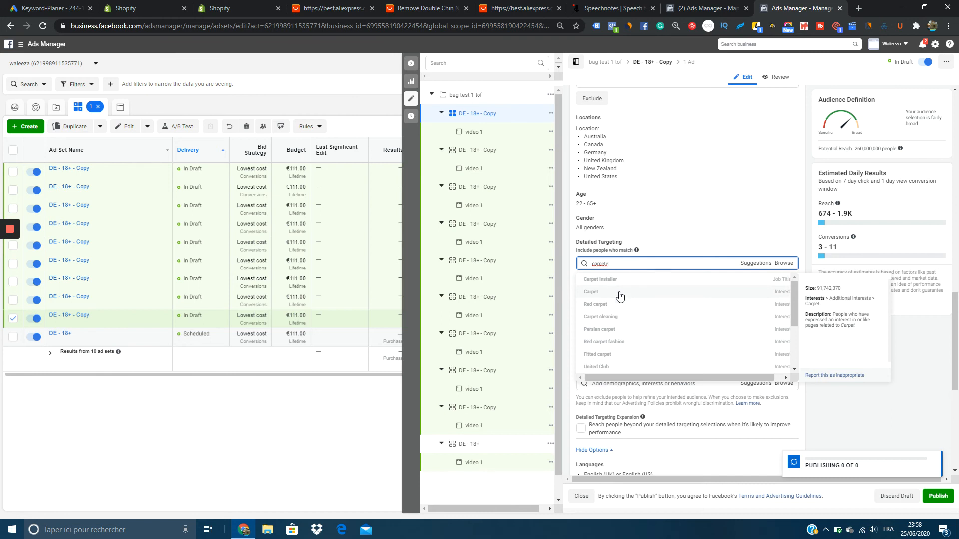
{"action": "double_click", "coordinate": [615, 262]}
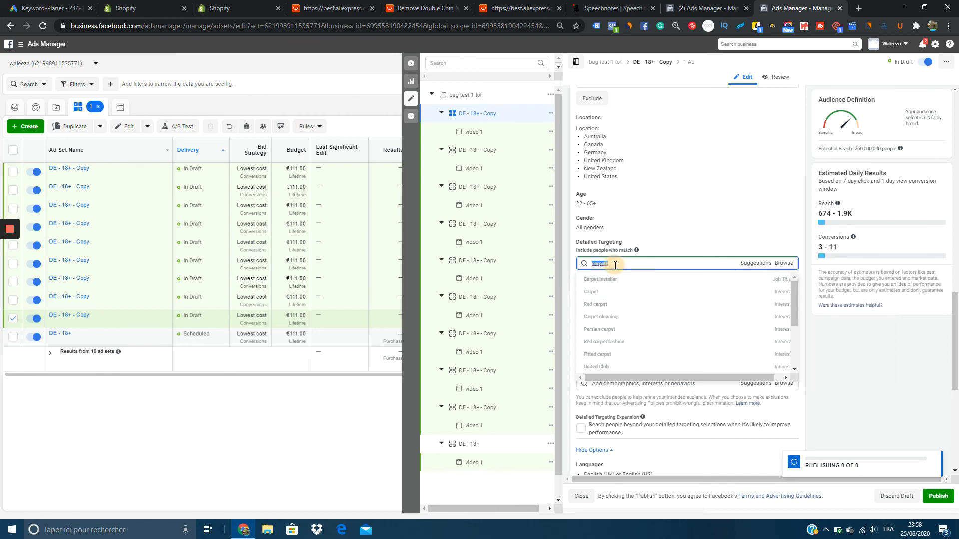
Search for "construction" and include the Home construction interest in the first ad set copy's detailed targeting.
{"action": "type", "text": "co,struction"}
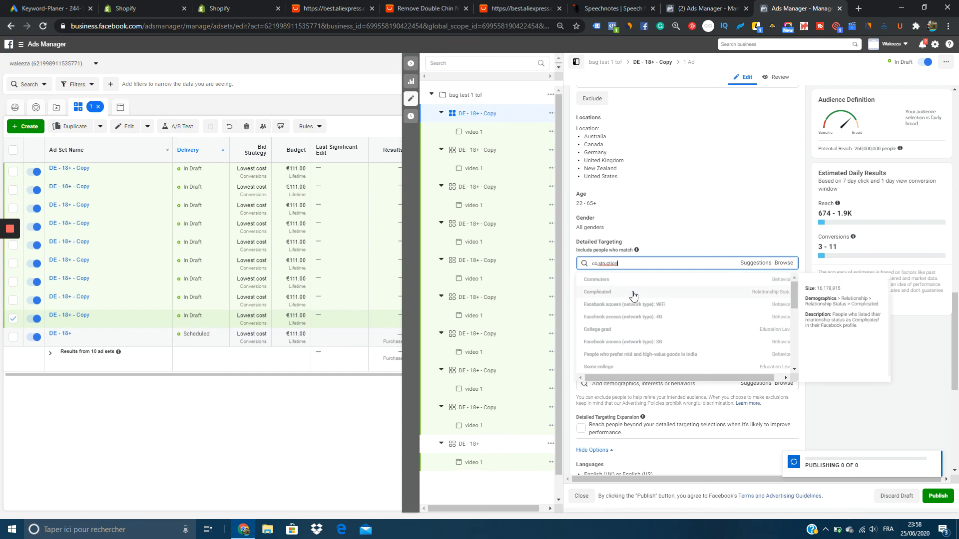
{"action": "triple_click", "coordinate": [604, 268]}
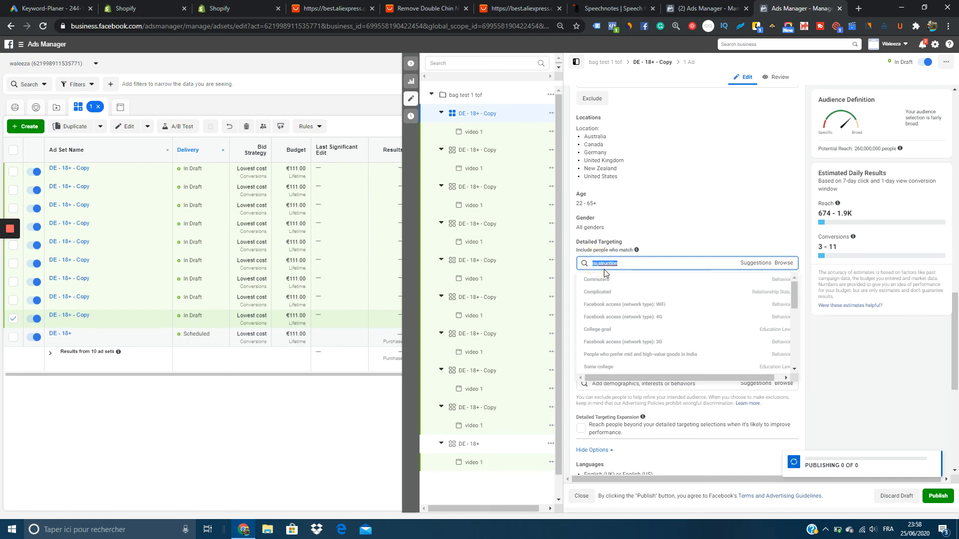
{"action": "key", "text": "Right"}
{"action": "key", "text": "Right"}
{"action": "key", "text": "Right"}
{"action": "key", "text": "BackSpace"}
{"action": "type", "text": "n"}
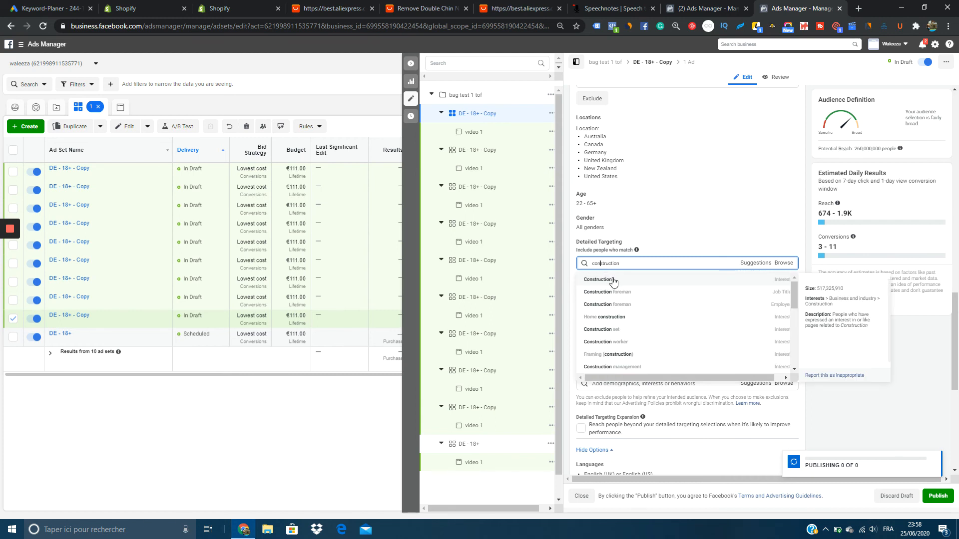
{"action": "left_click", "coordinate": [635, 315]}
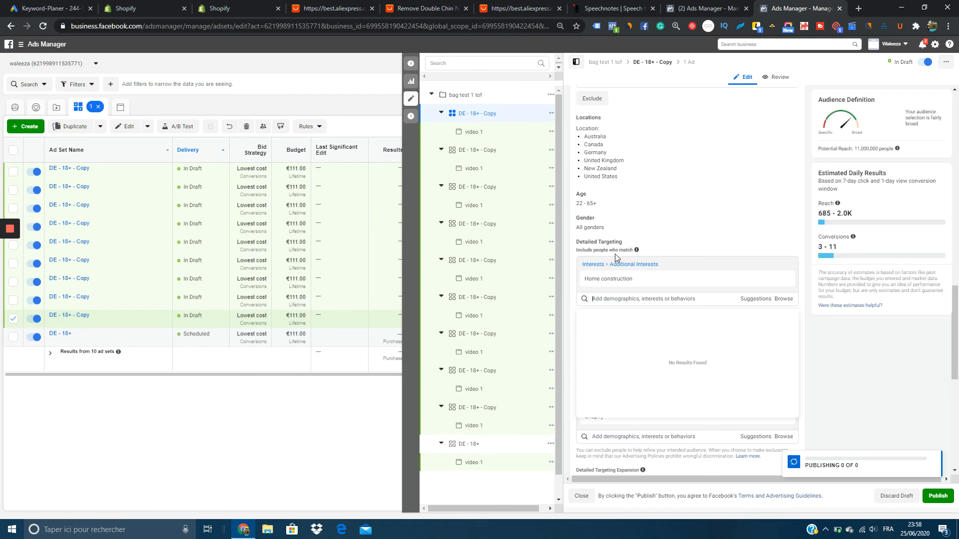
{"action": "left_click", "coordinate": [802, 235]}
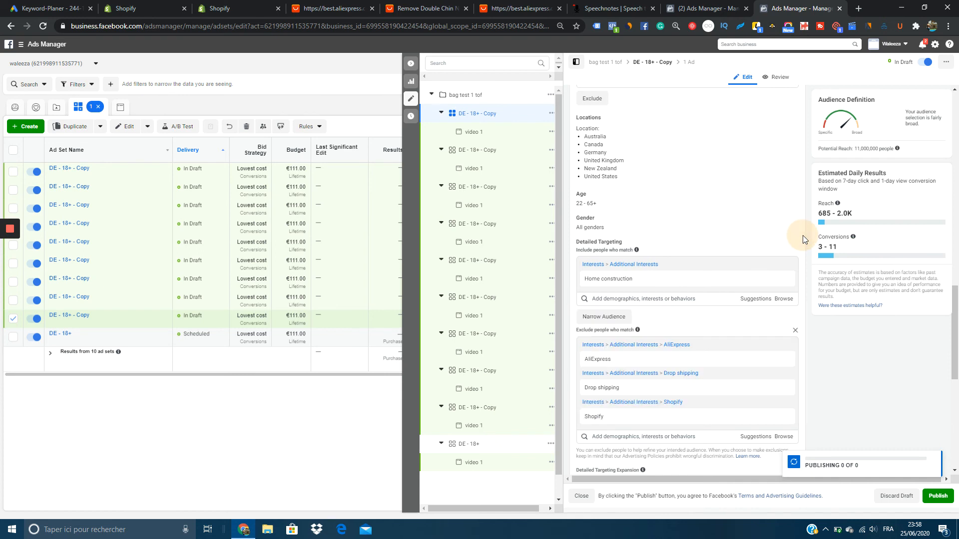
In the second DE - 18+ - Copy ad set, search for "constructions" and include the Modular building interest in the detailed targeting.
{"action": "left_click", "coordinate": [495, 152]}
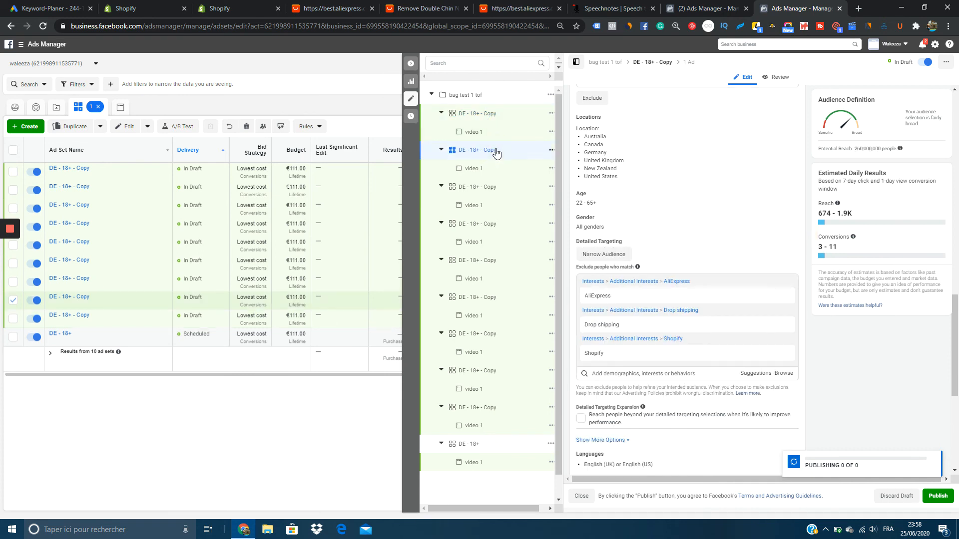
{"action": "left_click", "coordinate": [616, 253]}
{"action": "left_click", "coordinate": [627, 261]}
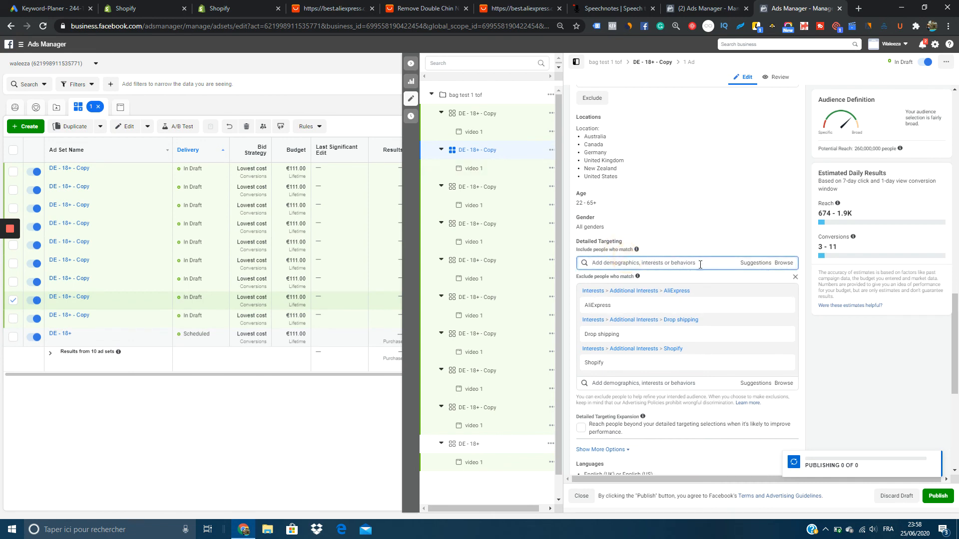
{"action": "left_click", "coordinate": [756, 264]}
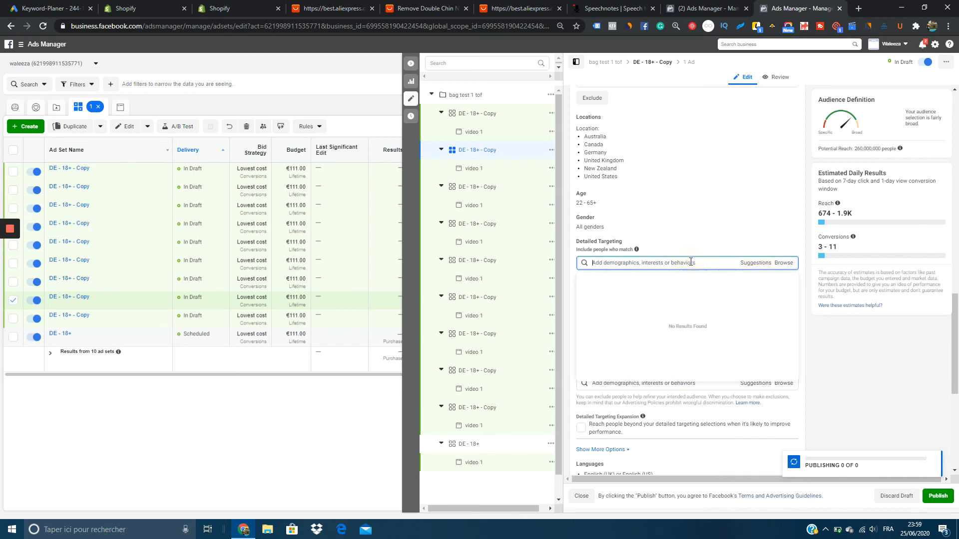
{"action": "type", "text": "construct"}
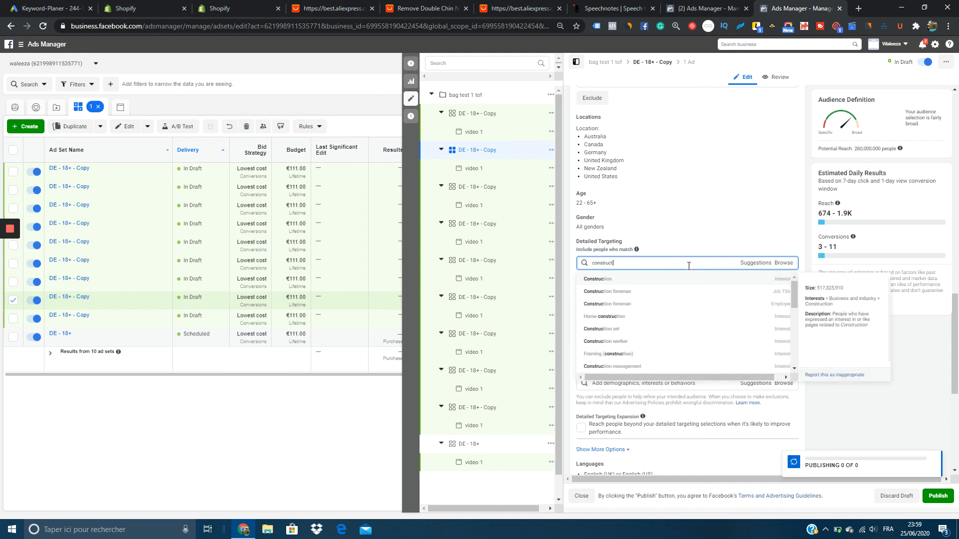
{"action": "type", "text": "ion"}
{"action": "left_click", "coordinate": [755, 263]}
{"action": "left_click", "coordinate": [675, 261]}
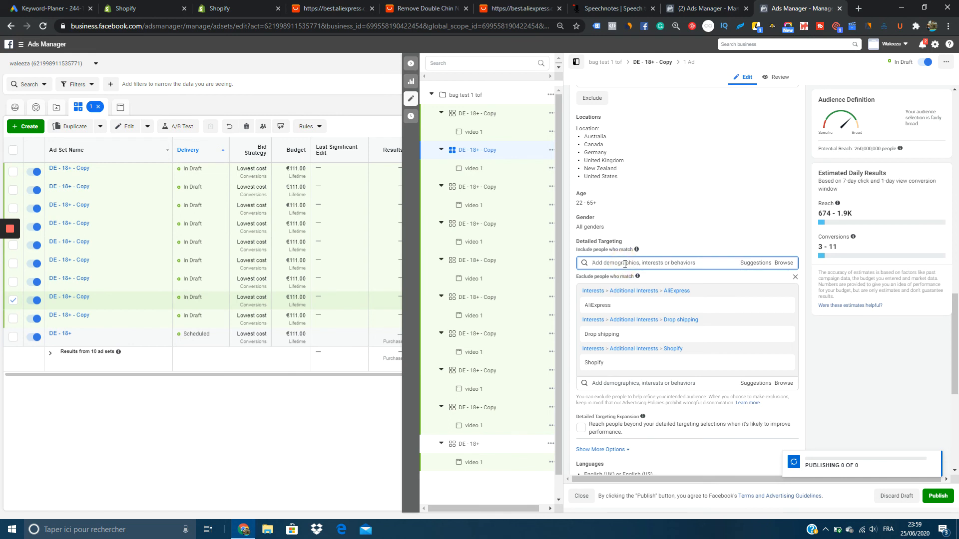
{"action": "type", "text": "constr"}
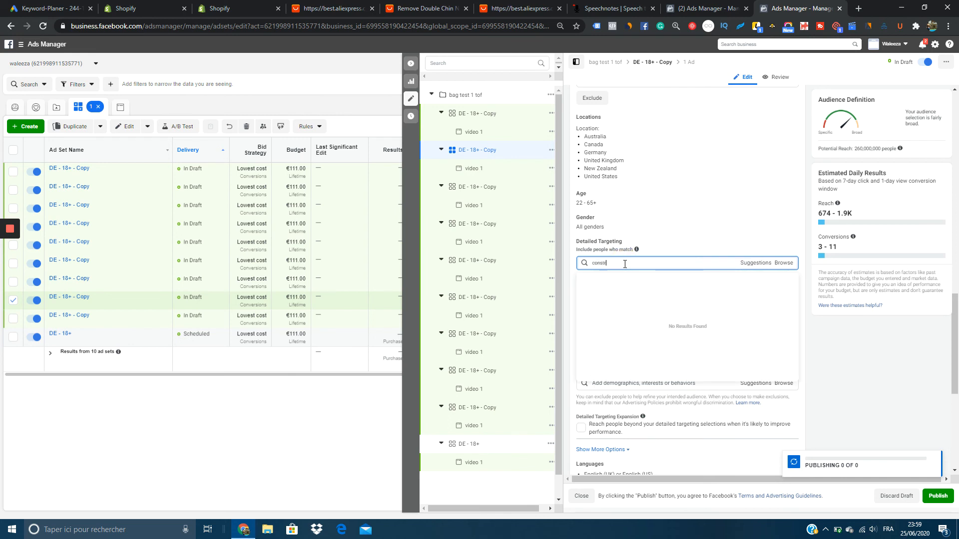
{"action": "type", "text": "uctions"}
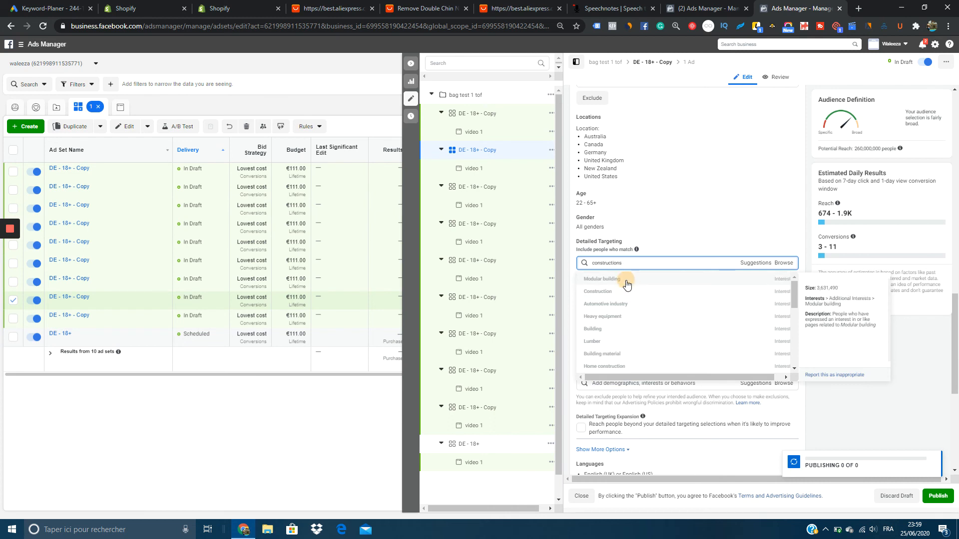
{"action": "left_click", "coordinate": [630, 281]}
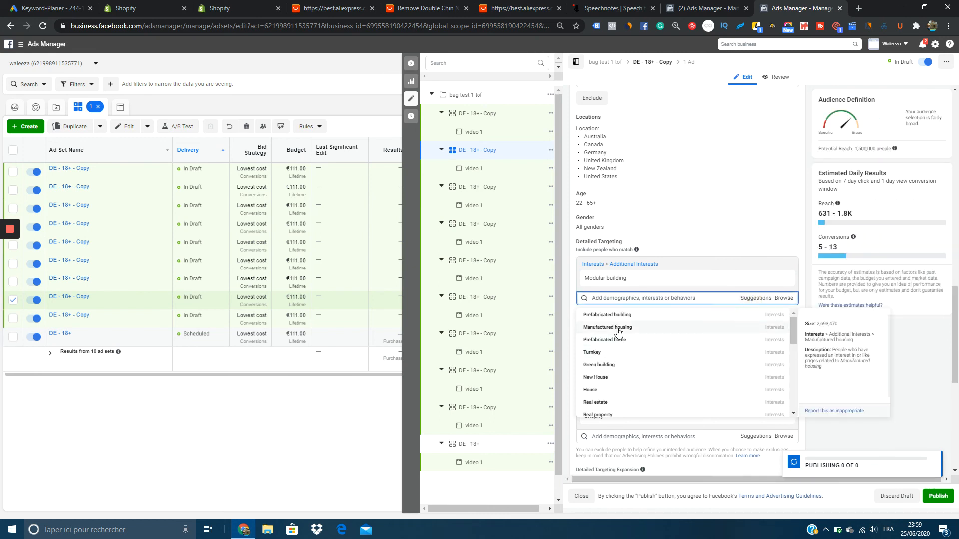
{"action": "scroll", "coordinate": [587, 342], "scroll_direction": "down", "scroll_amount": 2}
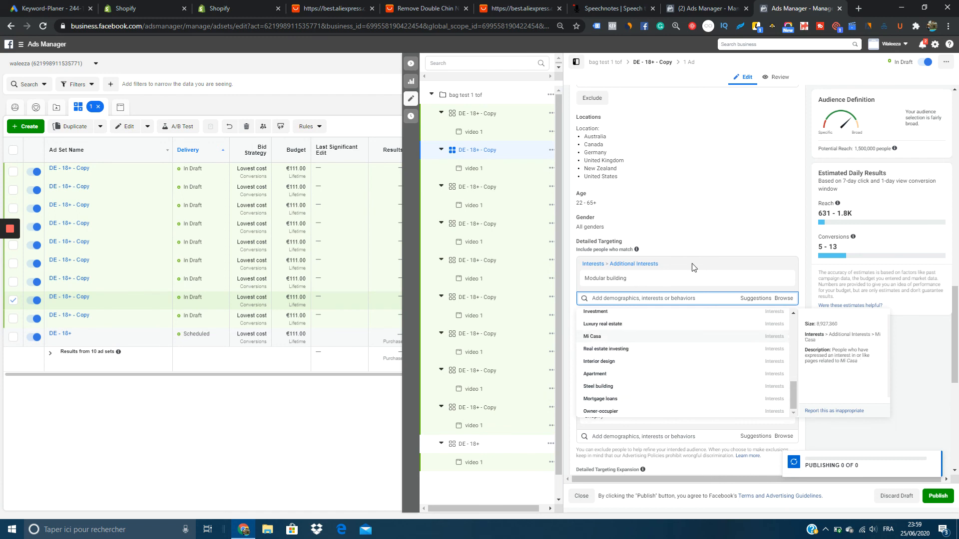
{"action": "left_click", "coordinate": [783, 219]}
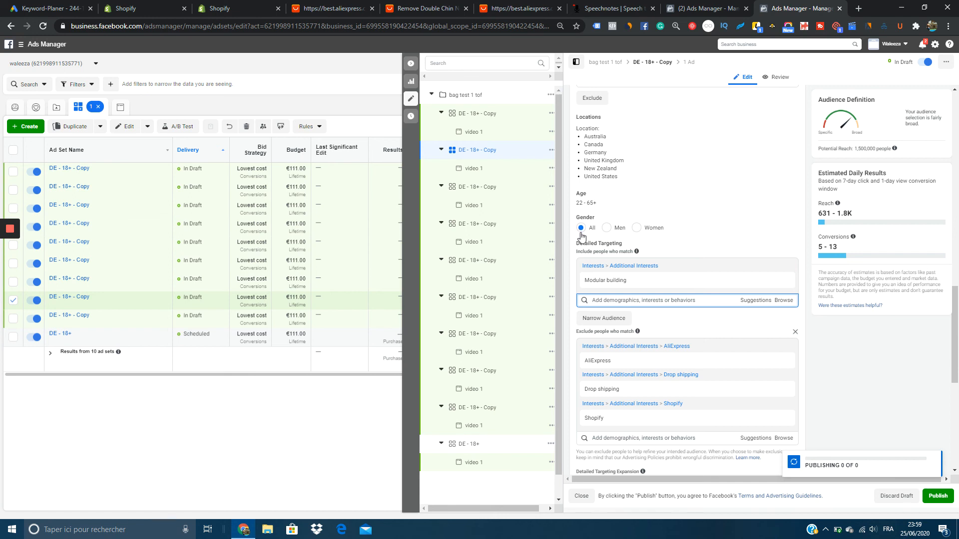
Close the second ad set copy's editor and publish the draft items of the campaign.
{"action": "scroll", "coordinate": [581, 232], "scroll_direction": "down", "scroll_amount": 6}
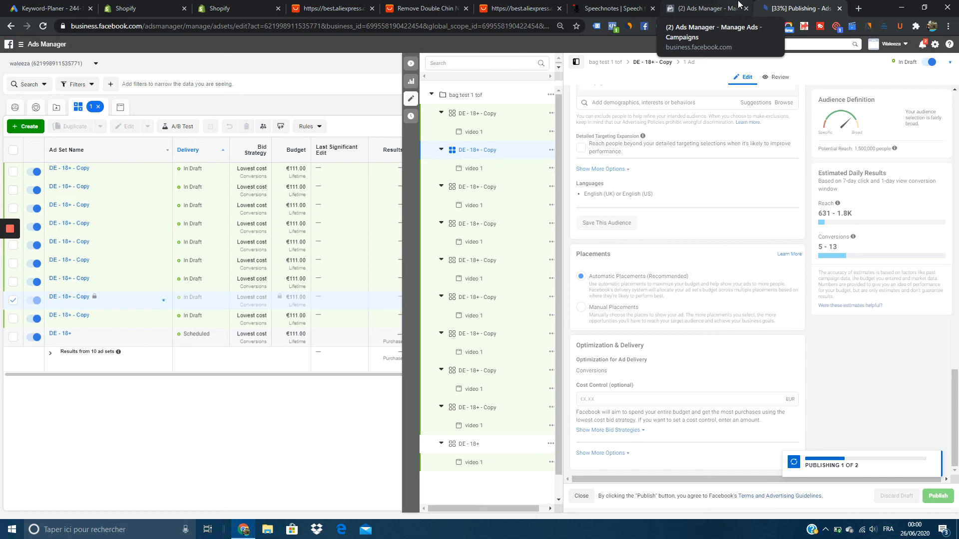
{"action": "left_click", "coordinate": [724, 6]}
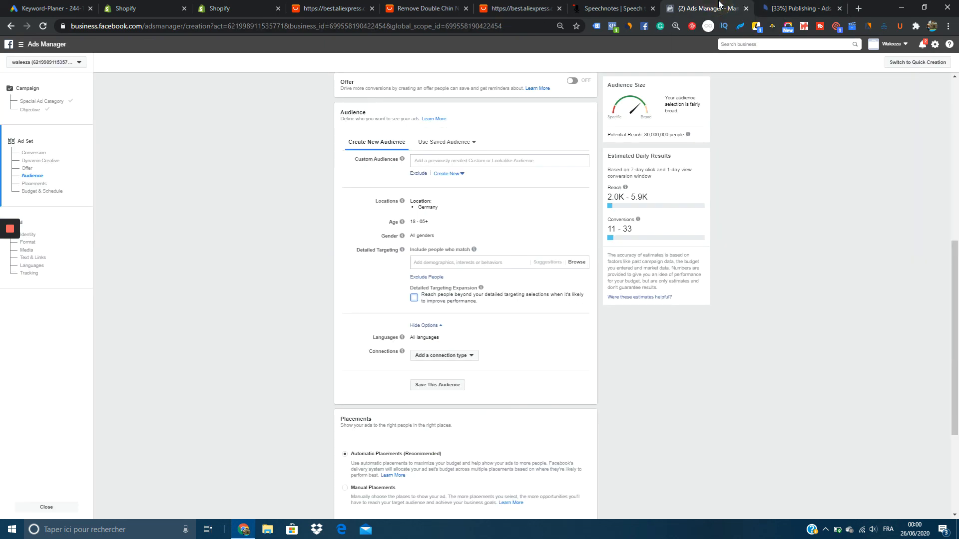
{"action": "left_click", "coordinate": [775, 8]}
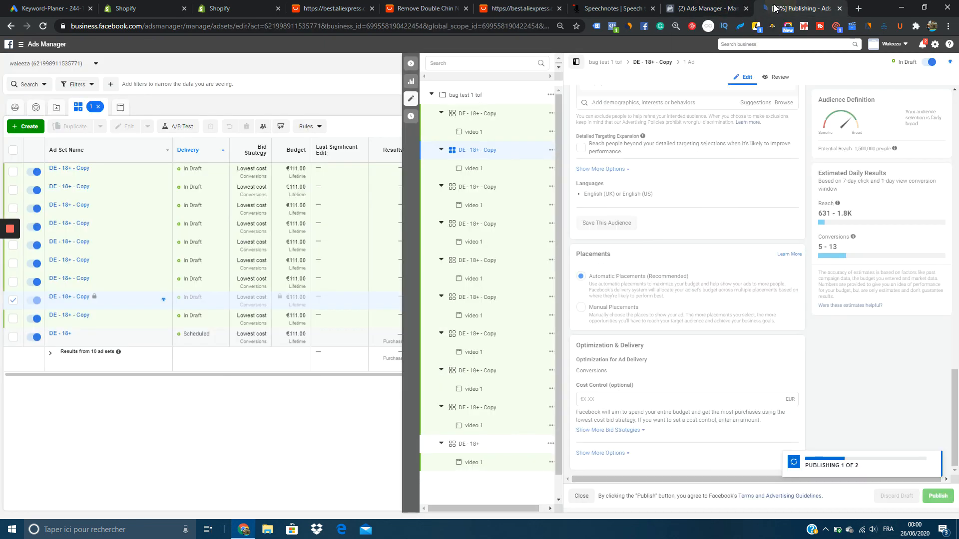
{"action": "left_click", "coordinate": [412, 64]}
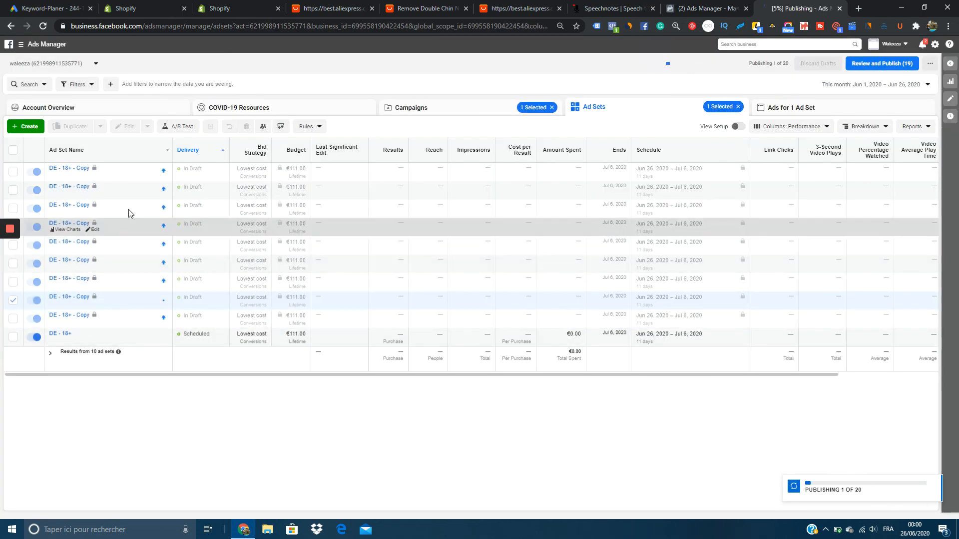
Open the selected ad set's ads and clear the campaign and ad set selections to review all ads in the account.
{"action": "left_click", "coordinate": [785, 109]}
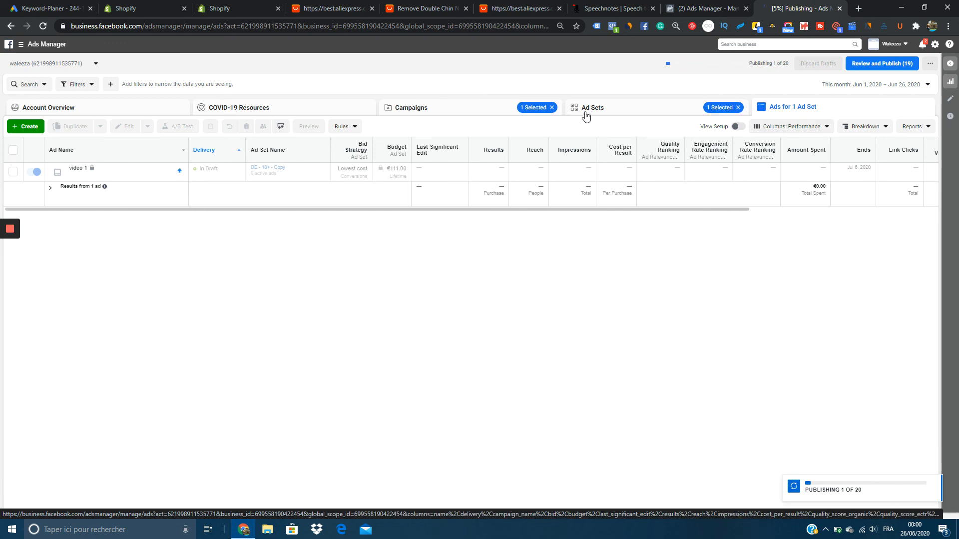
{"action": "left_click", "coordinate": [551, 107]}
{"action": "left_click", "coordinate": [738, 107]}
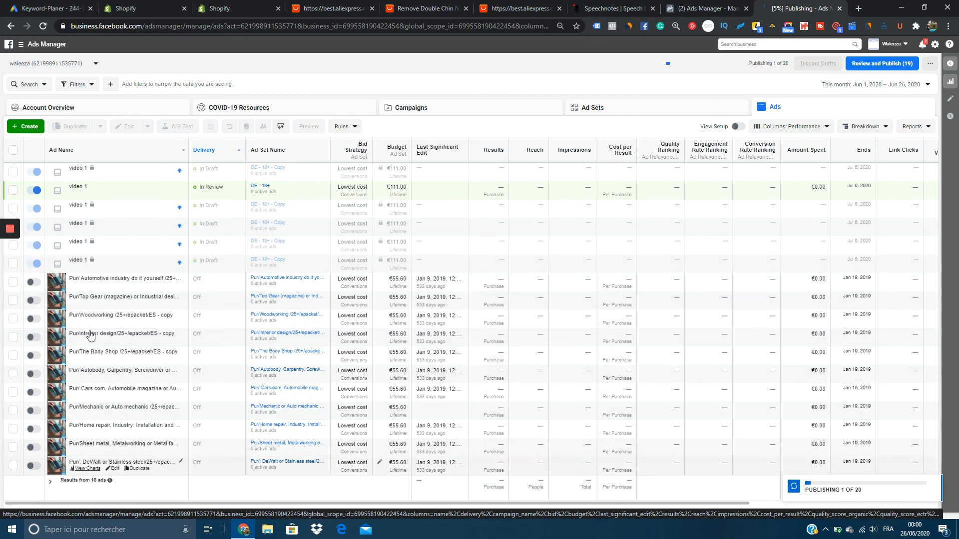
Return to the campaign list, reload the page and switch off the "bag test 1 tof" campaign.
{"action": "left_click", "coordinate": [468, 111]}
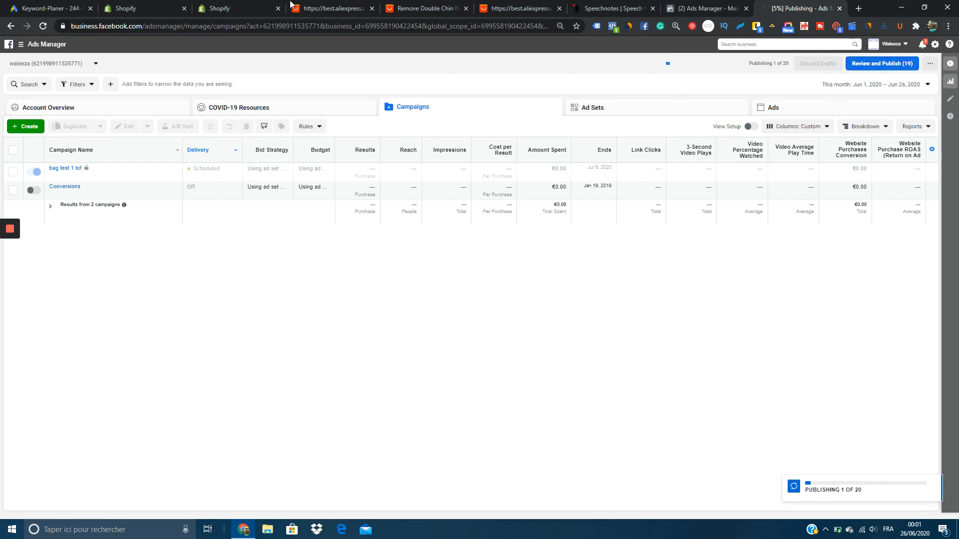
{"action": "left_click", "coordinate": [43, 27]}
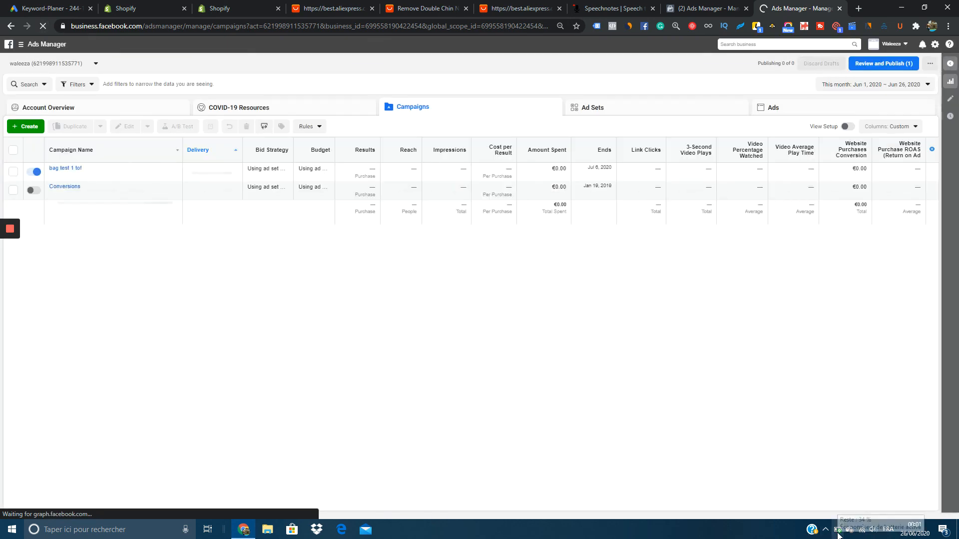
{"action": "left_click", "coordinate": [33, 172]}
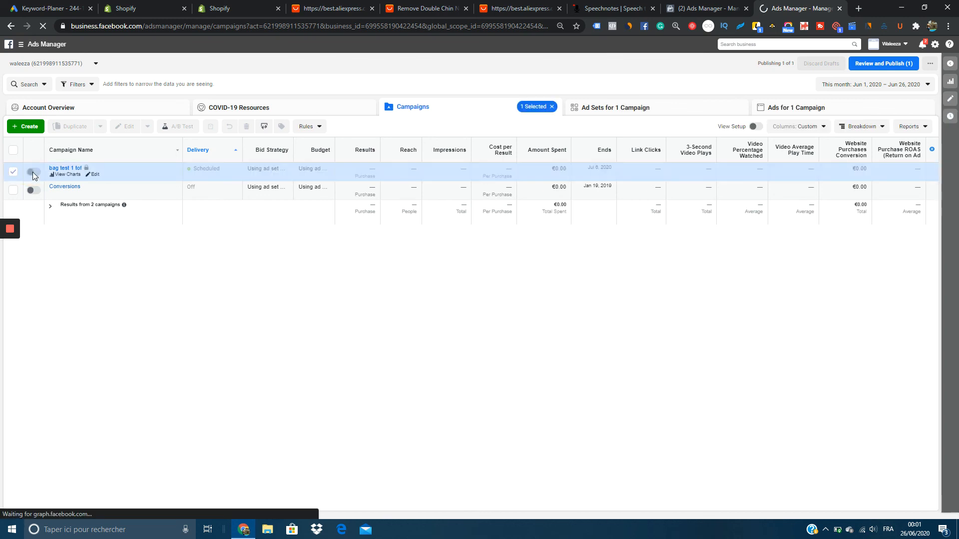
Turn off all ten DE - 18+ ad sets of the "bag test 1 tof" campaign in bulk and publish the status change.
{"action": "left_click", "coordinate": [619, 109]}
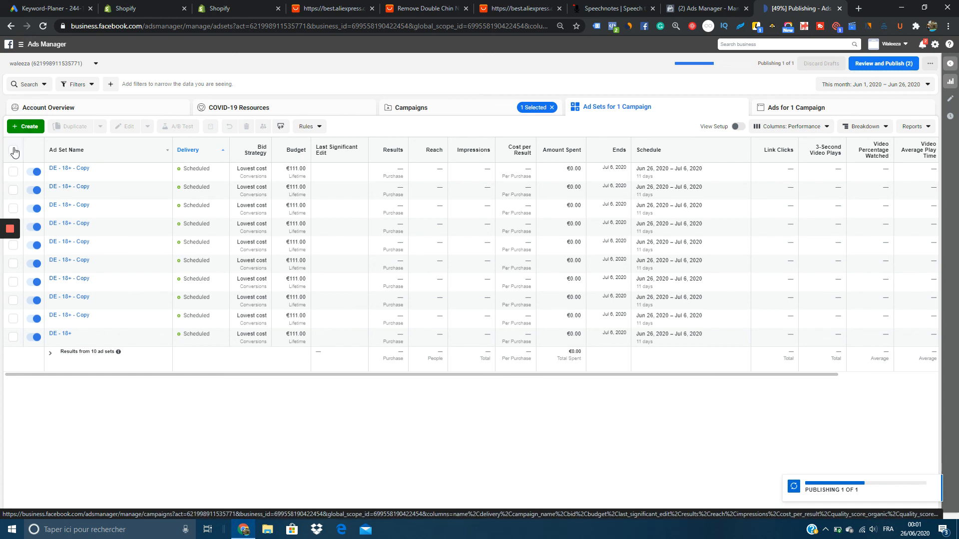
{"action": "left_click", "coordinate": [14, 152]}
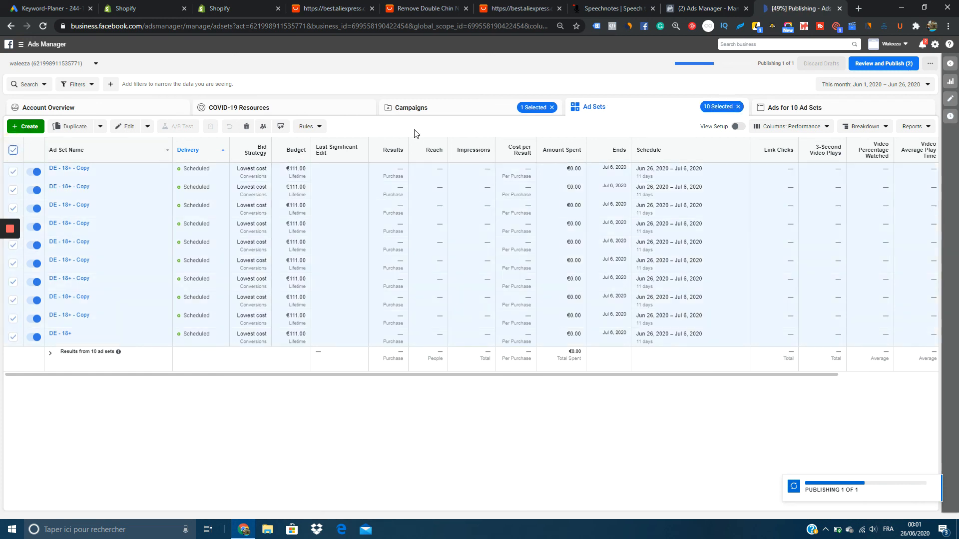
{"action": "left_click", "coordinate": [100, 126]}
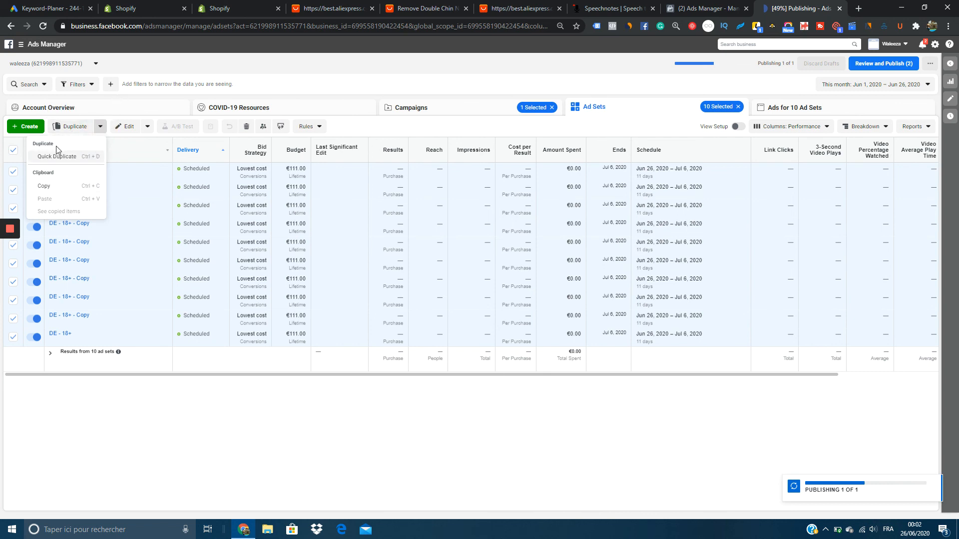
{"action": "left_click", "coordinate": [269, 85]}
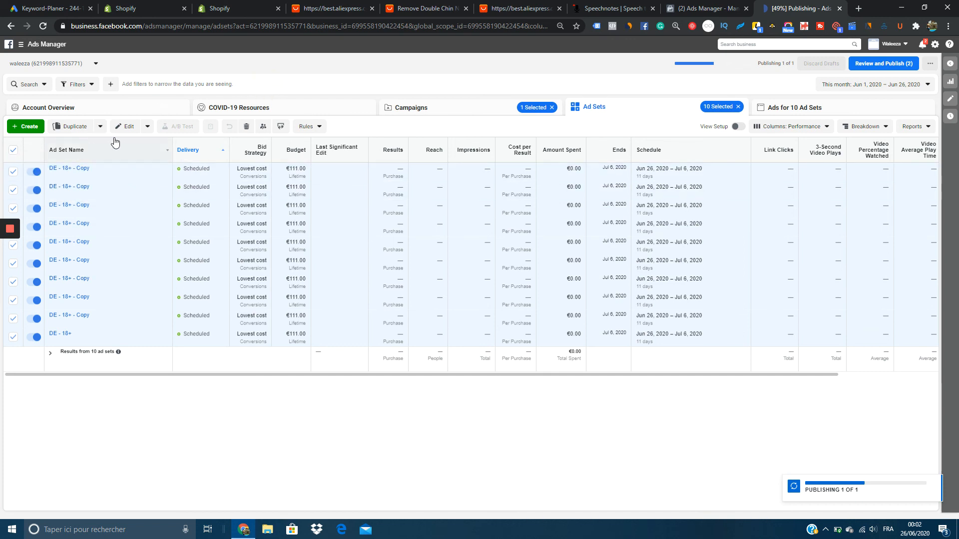
{"action": "left_click", "coordinate": [102, 128]}
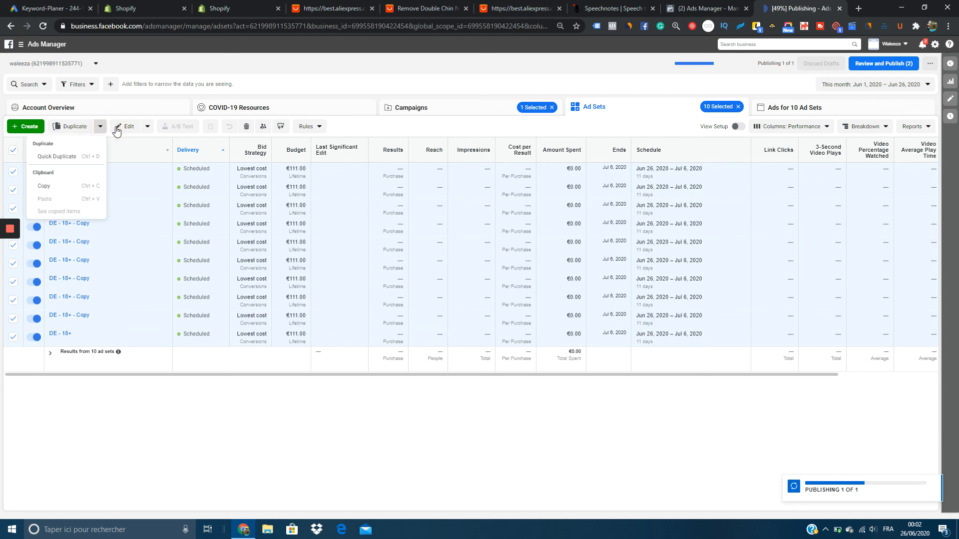
{"action": "left_click", "coordinate": [145, 129]}
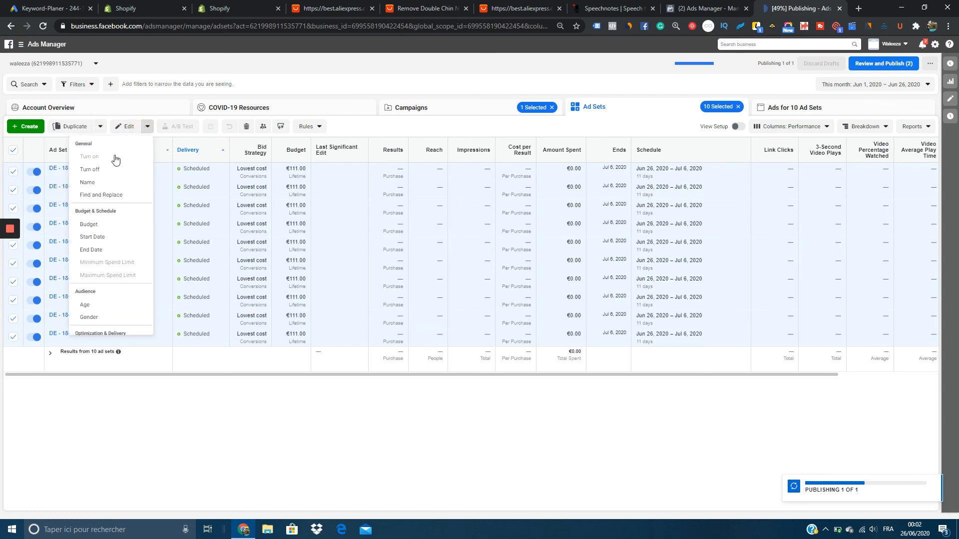
{"action": "left_click", "coordinate": [106, 168]}
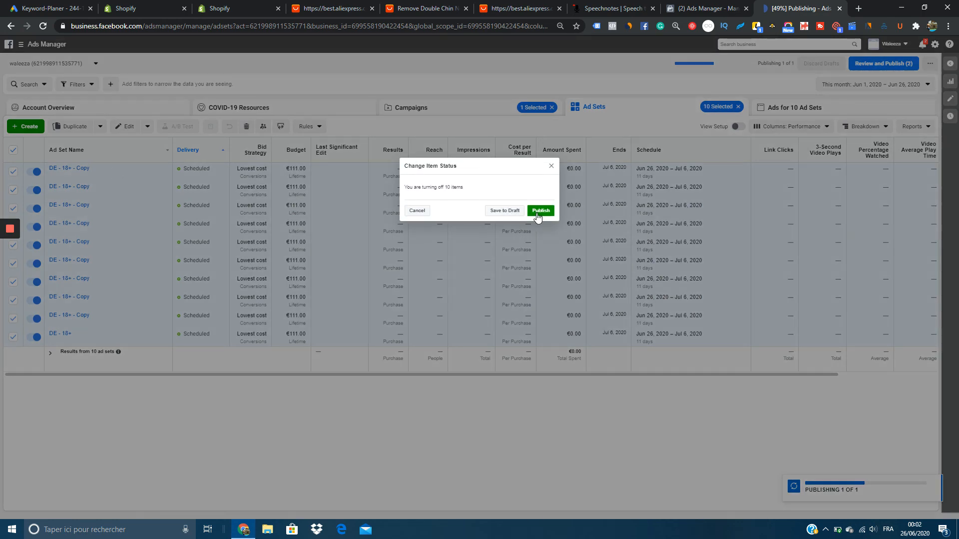
{"action": "left_click", "coordinate": [540, 210]}
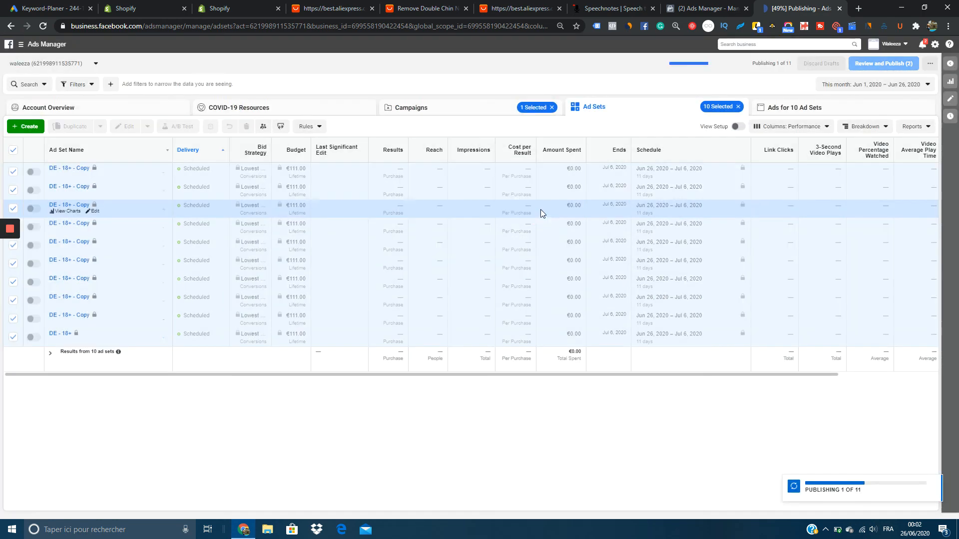